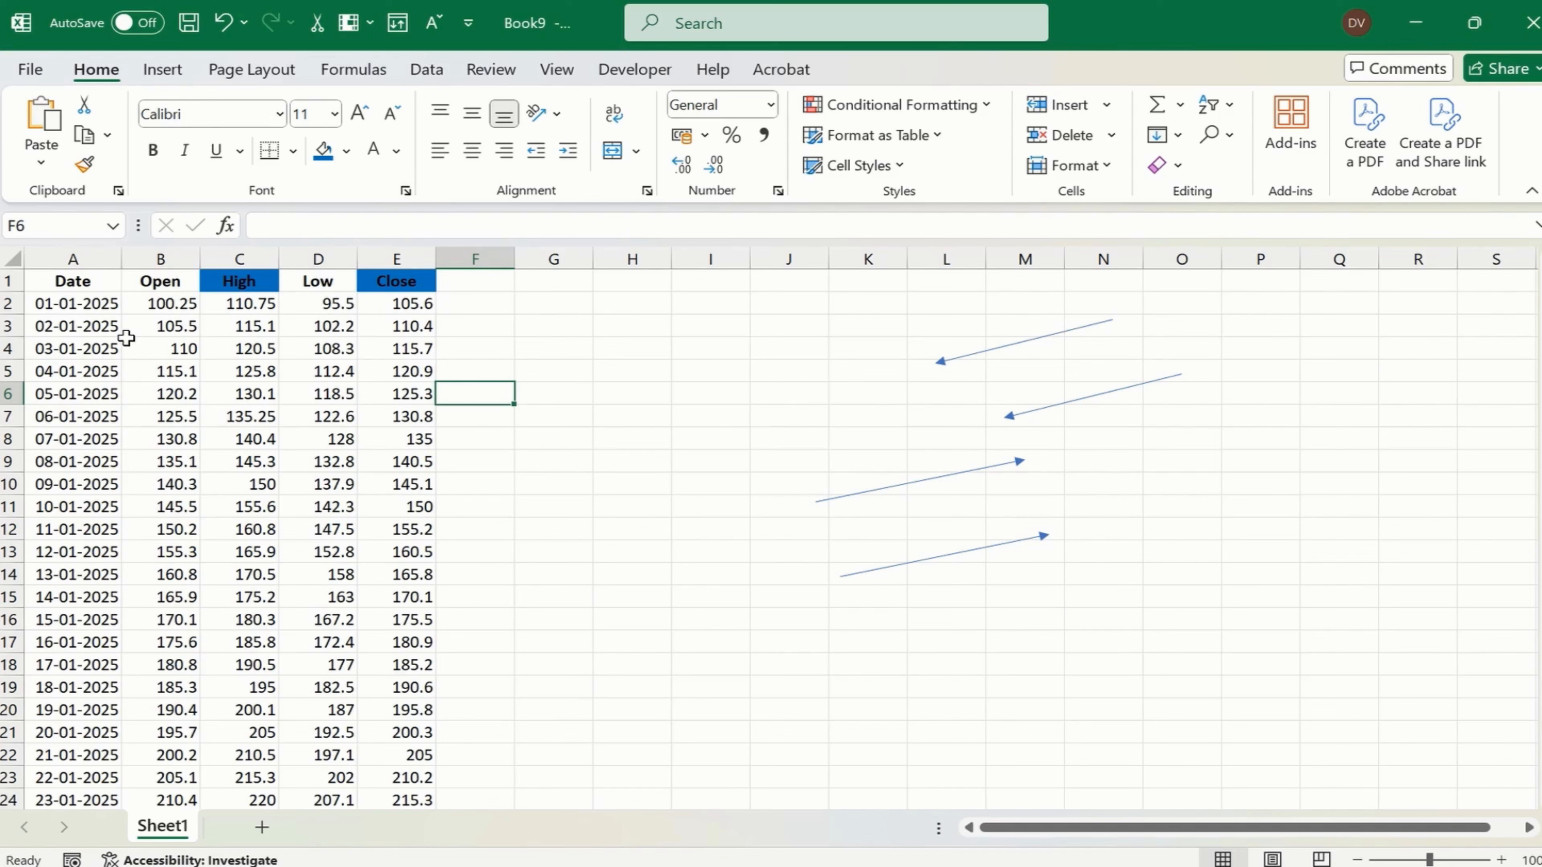
- Examine the Open, High, Low and Close columns and the full range of dates in the Date column
click(179, 286)
key(ctrl+shift+Down)
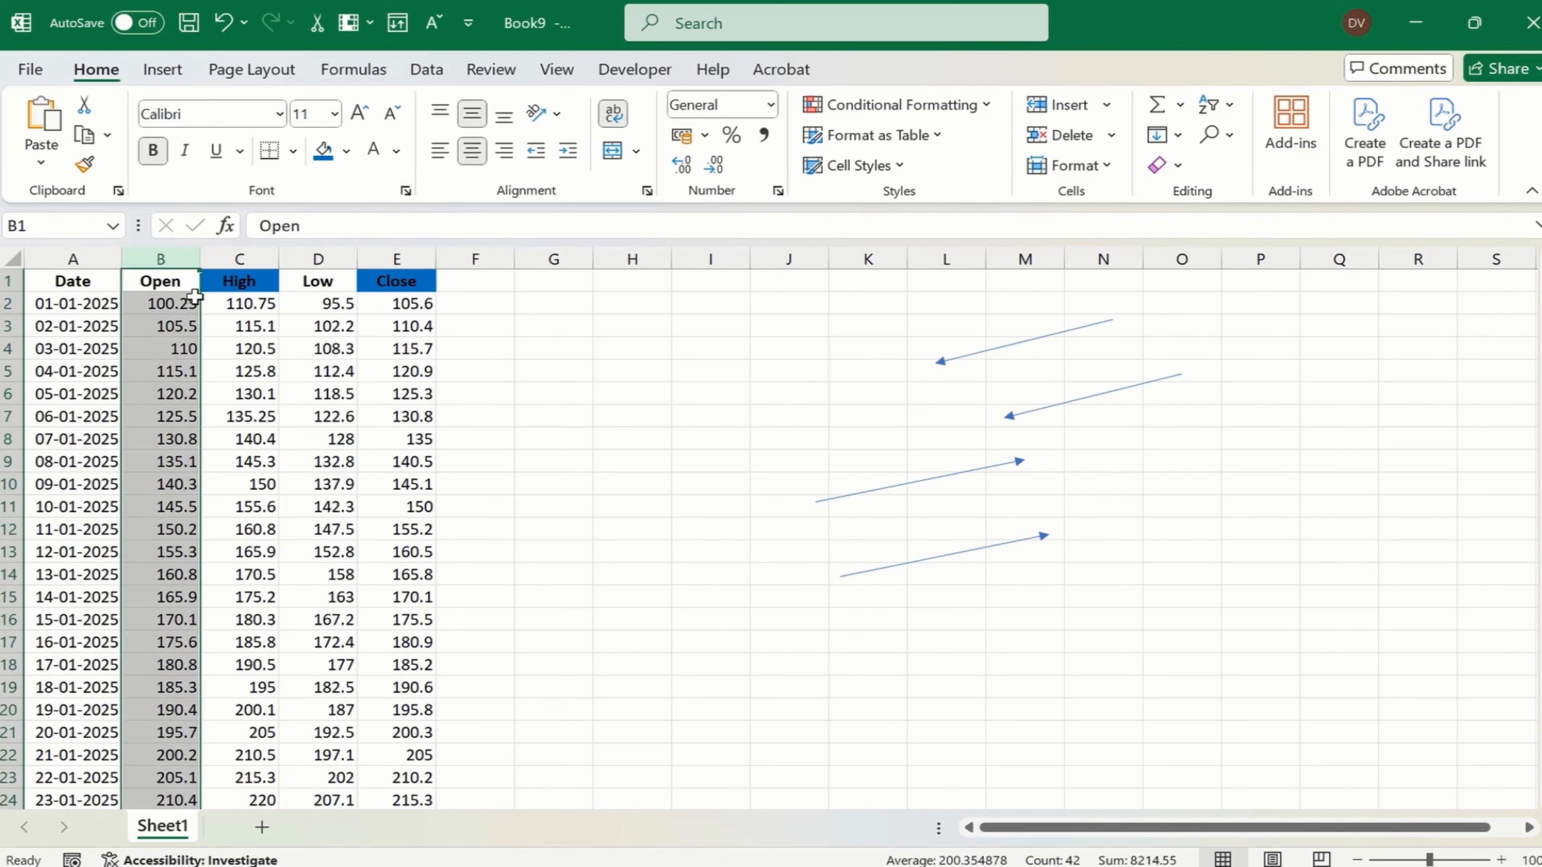
click(245, 256)
click(320, 260)
click(412, 257)
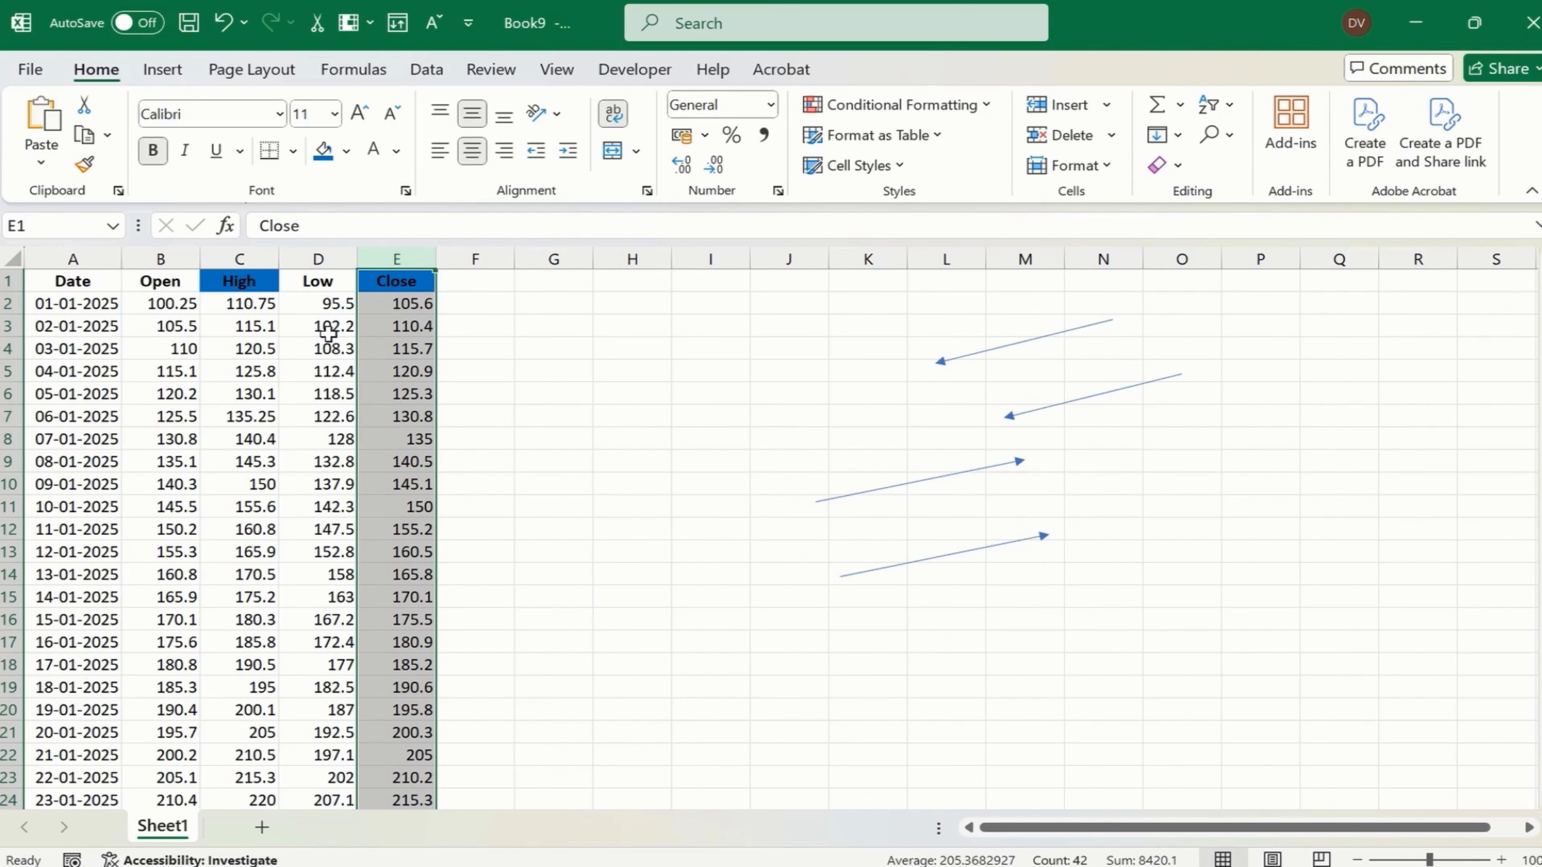
click(105, 308)
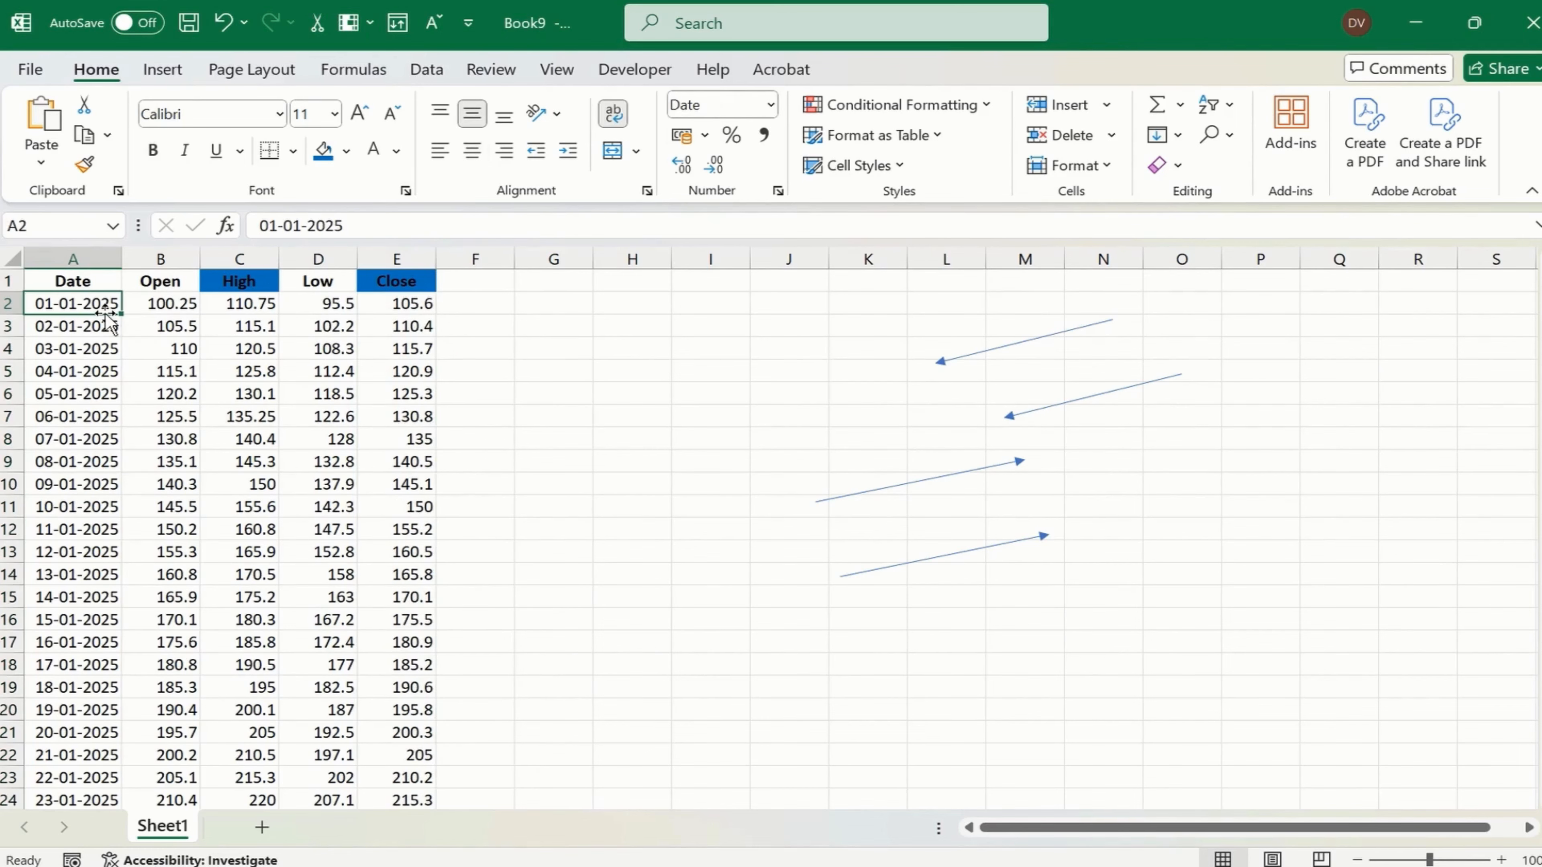
double_click(104, 313)
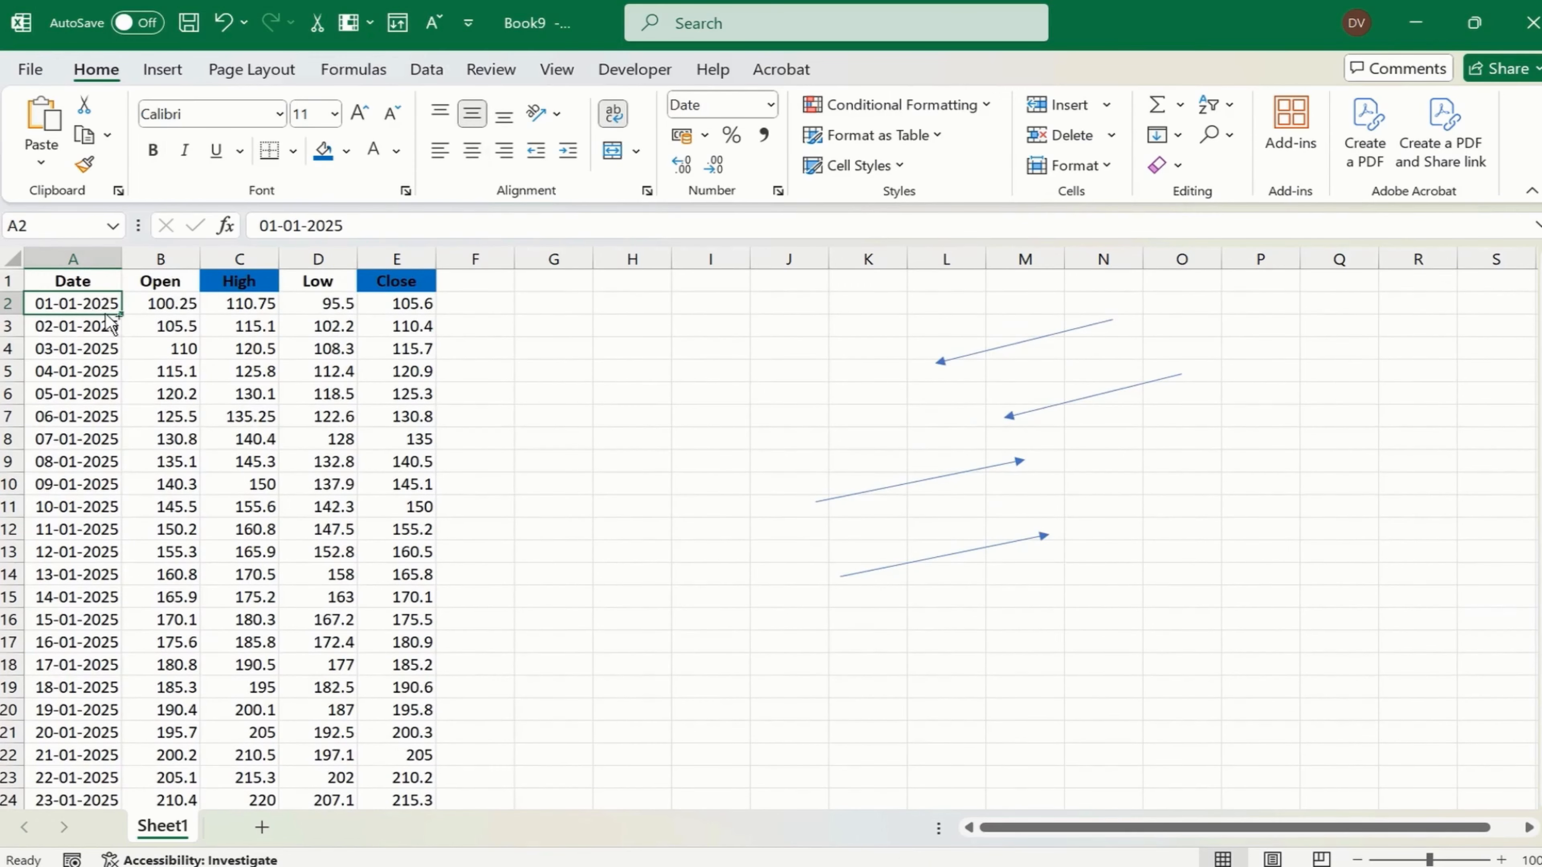
shift+double_click(104, 313)
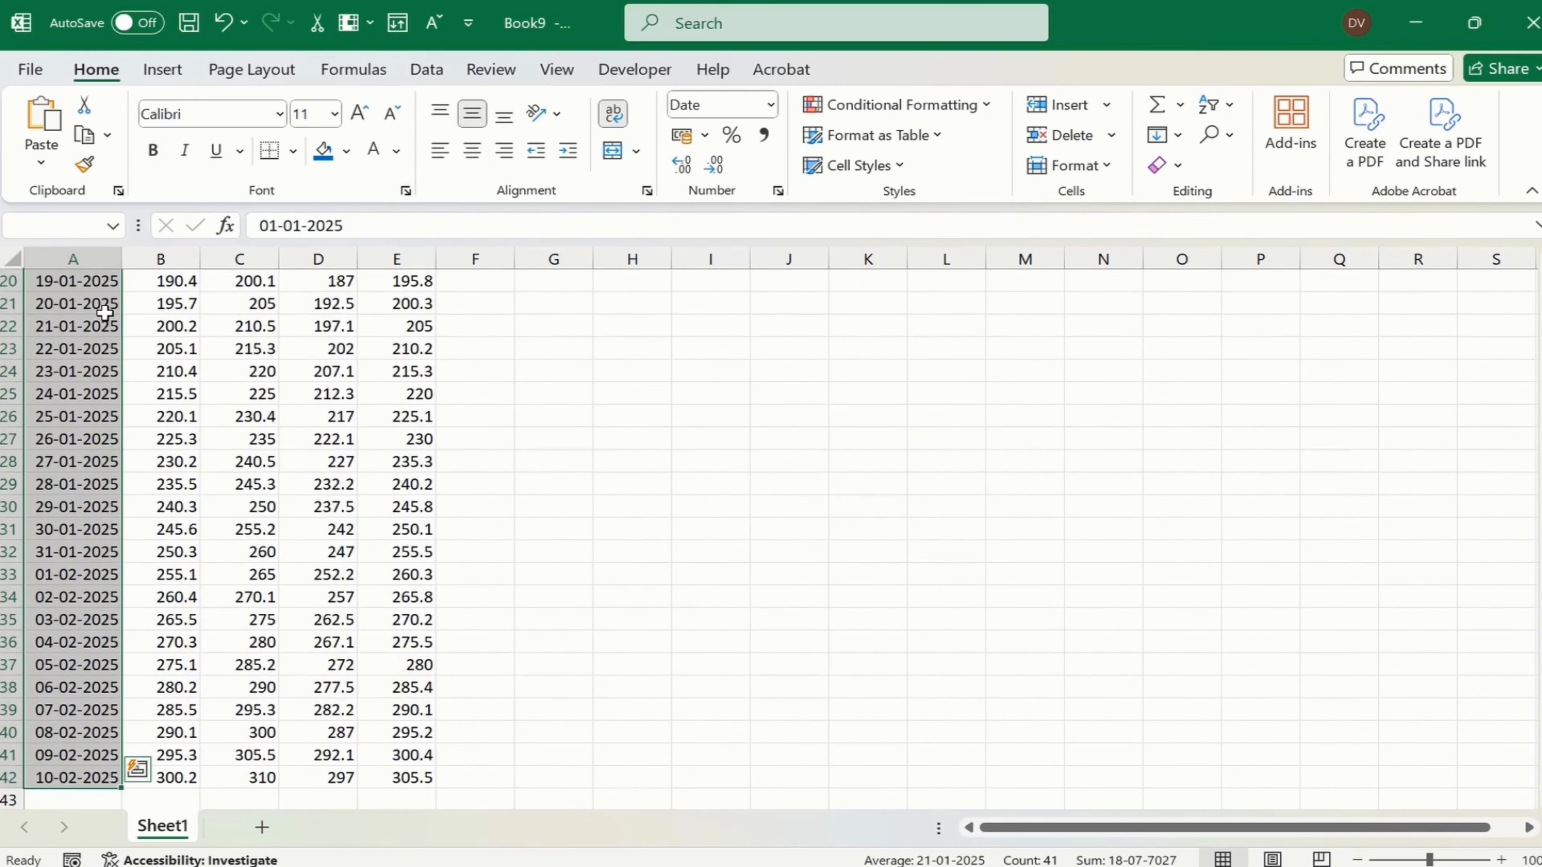
scroll(163, 389, up, 6)
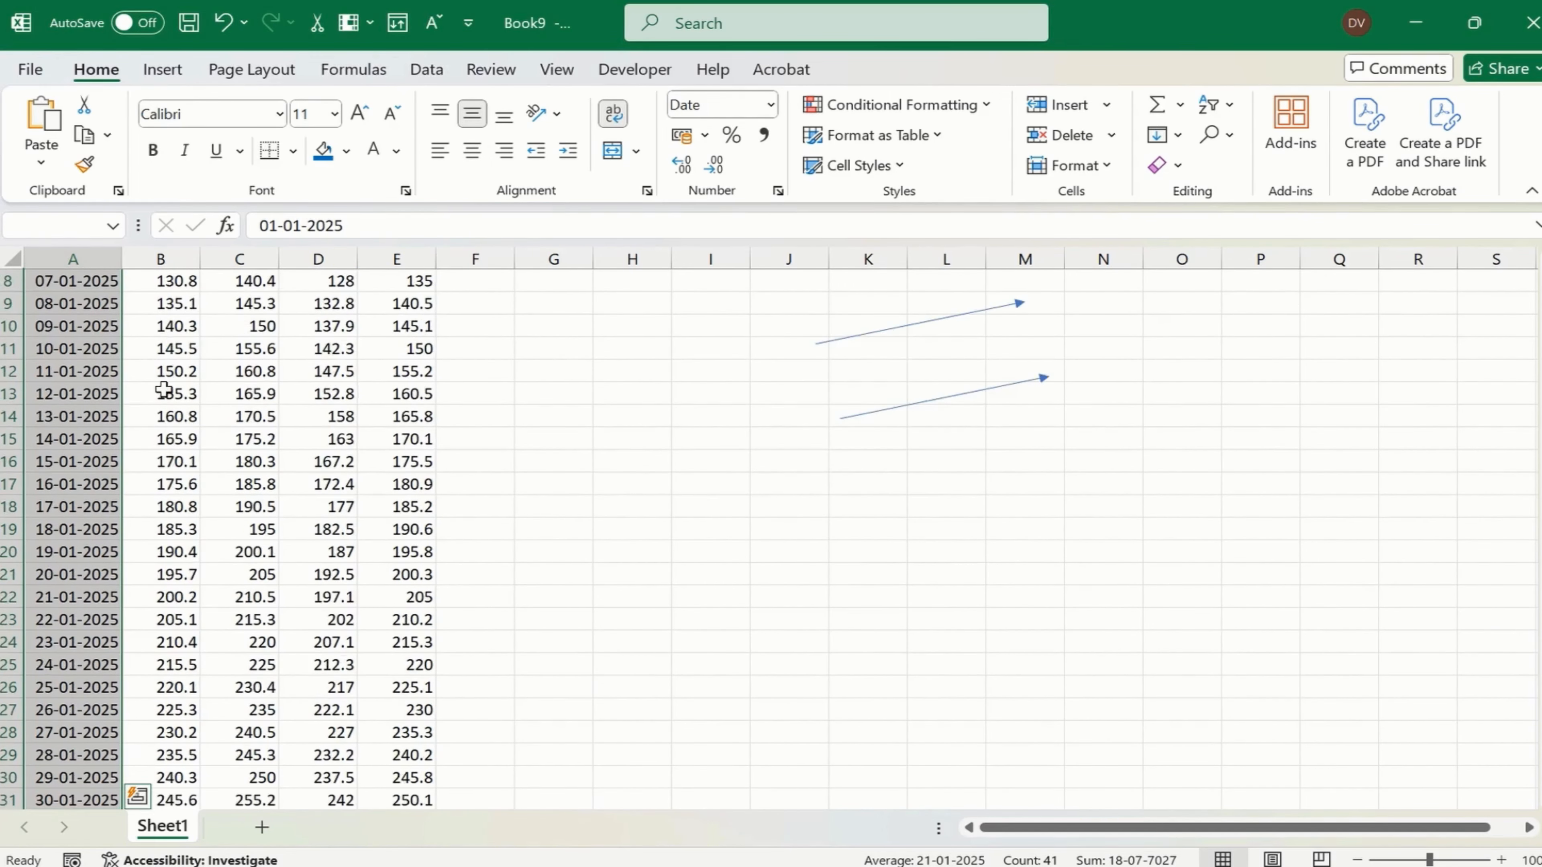
- Review each price column from Open to Close, its heading, and the two left-pointing arrows beside the table
click(167, 254)
click(249, 255)
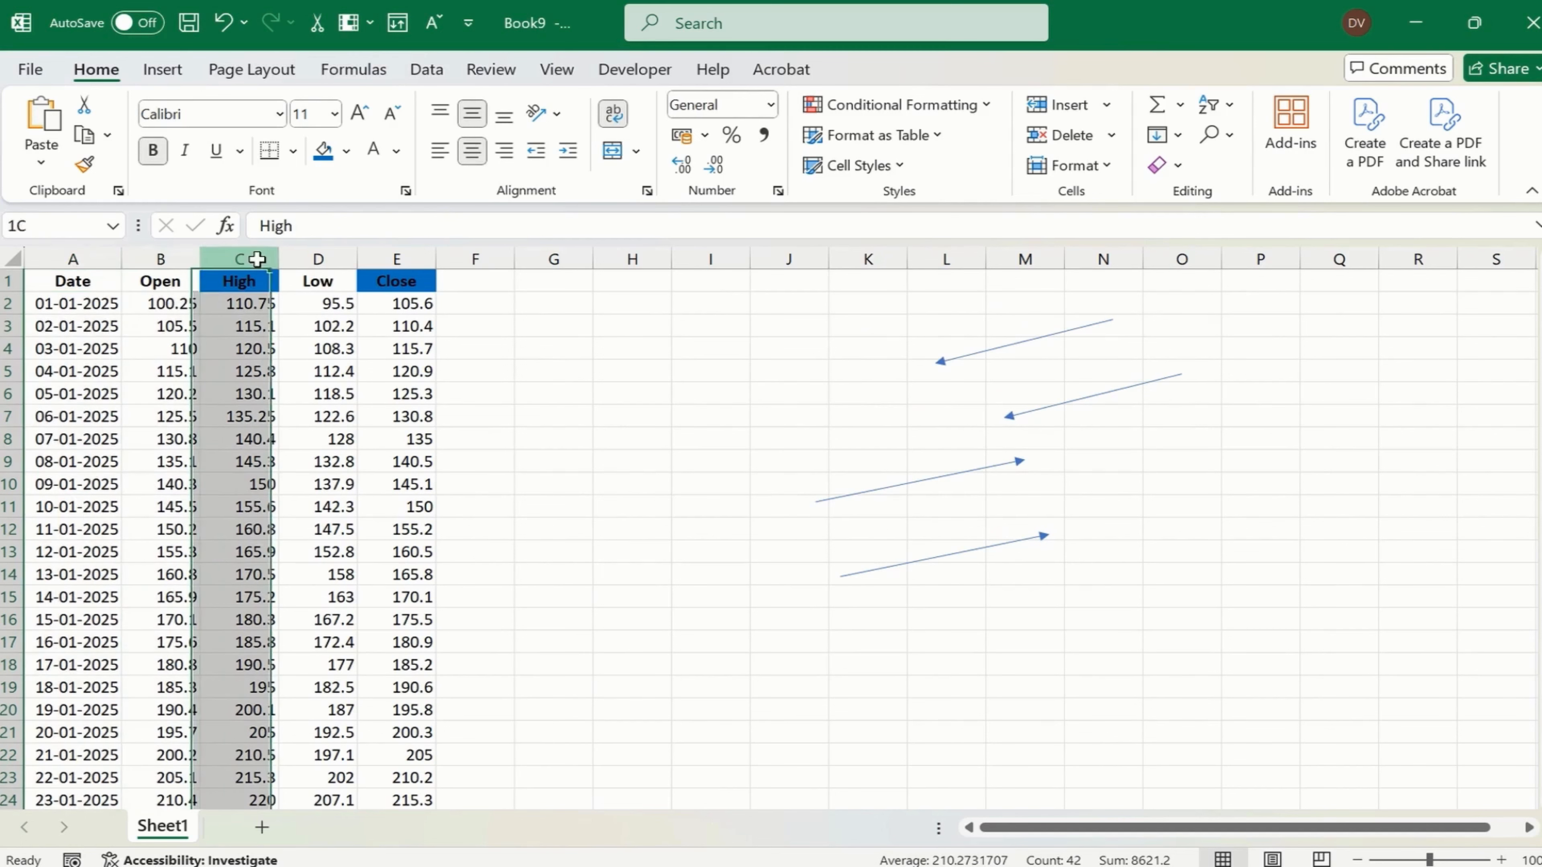
click(321, 255)
click(397, 255)
click(332, 306)
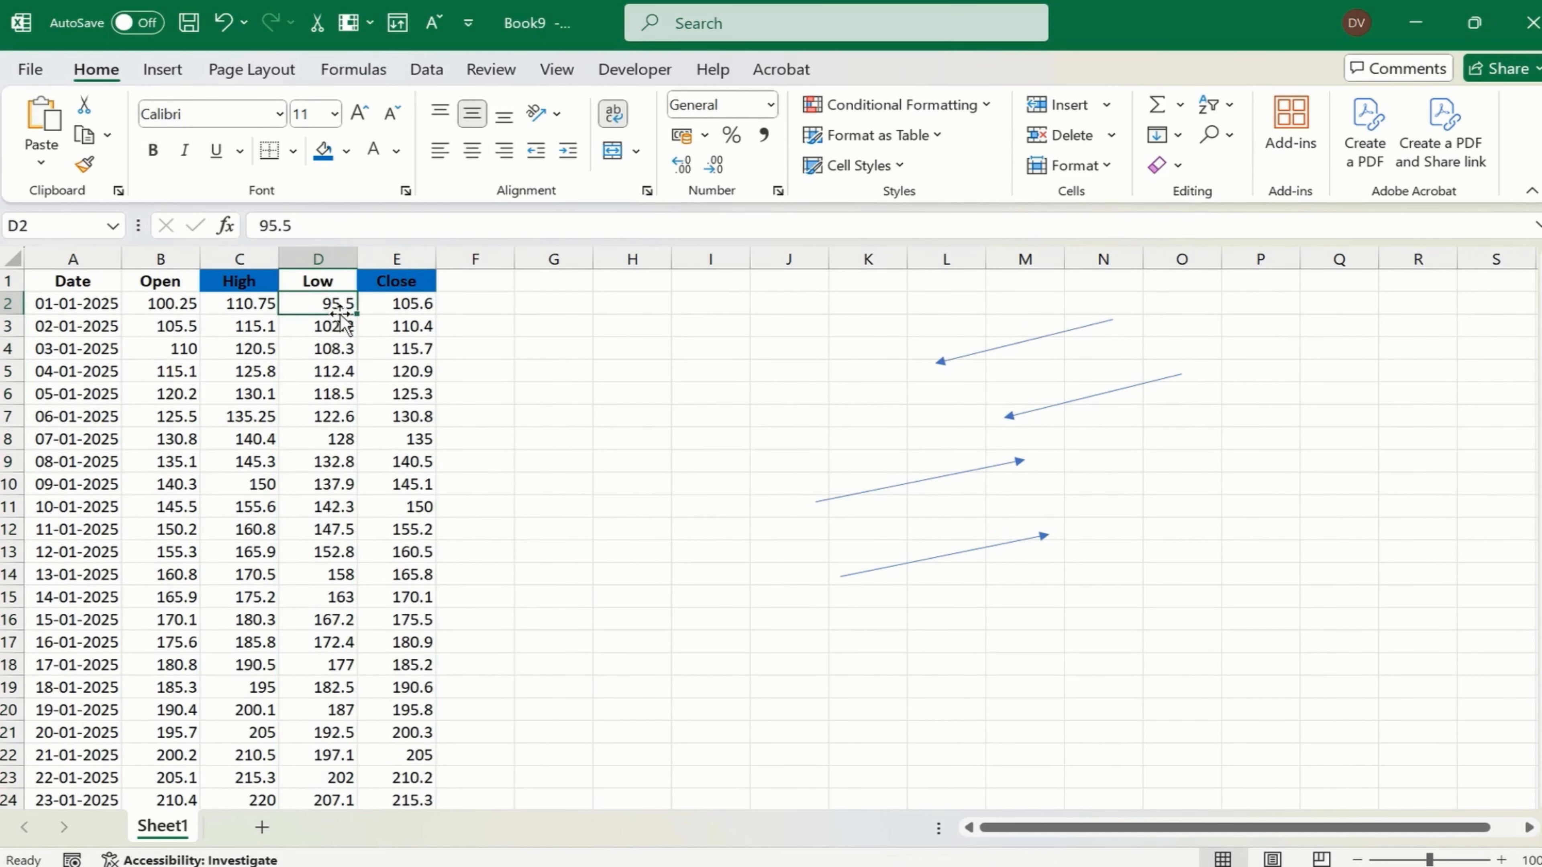
click(985, 352)
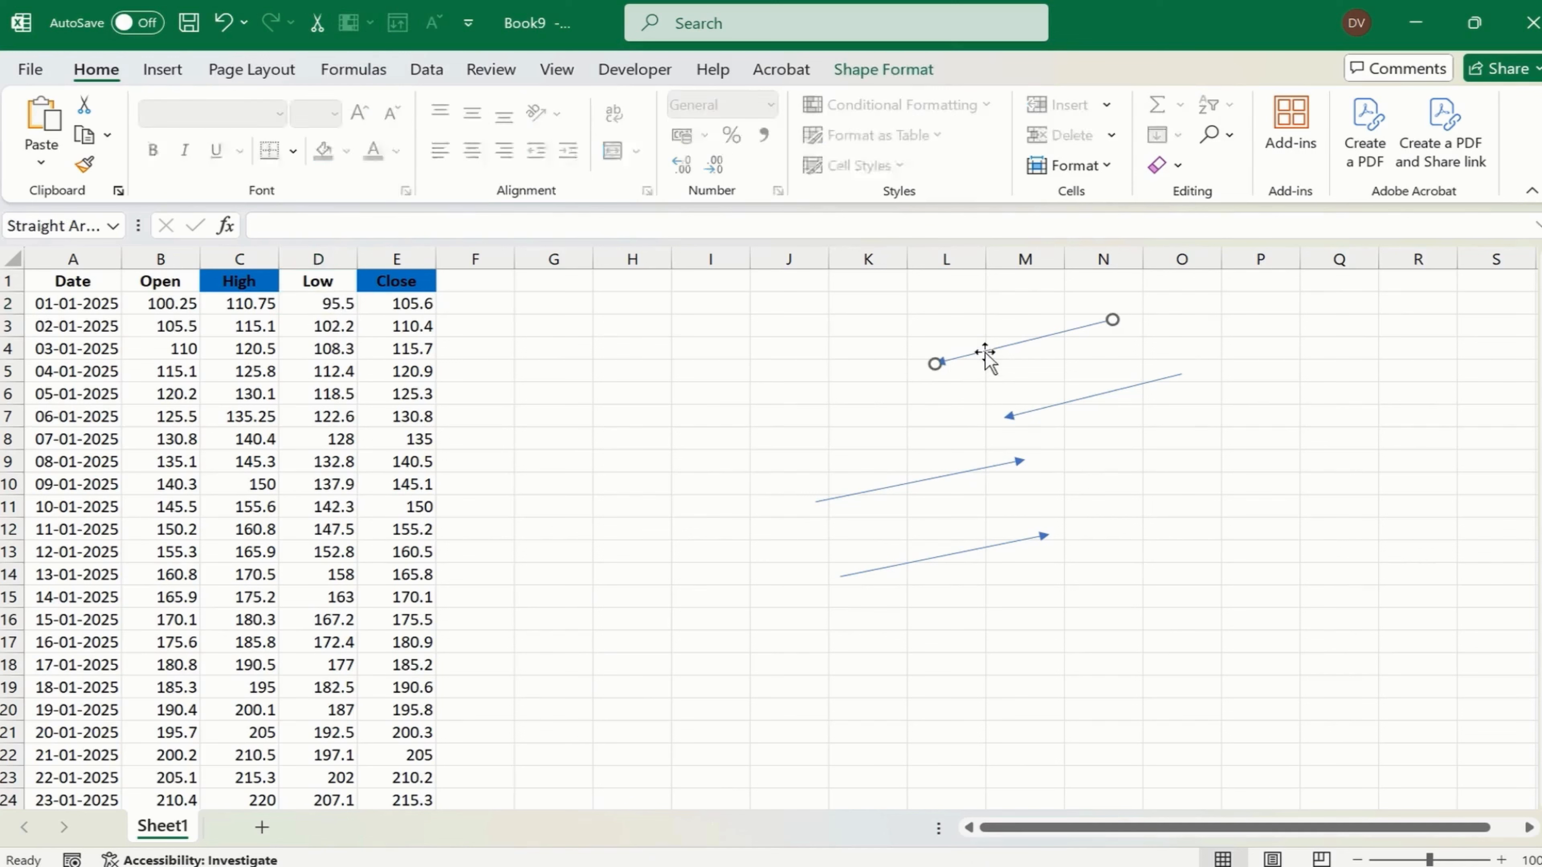
click(1047, 408)
click(170, 281)
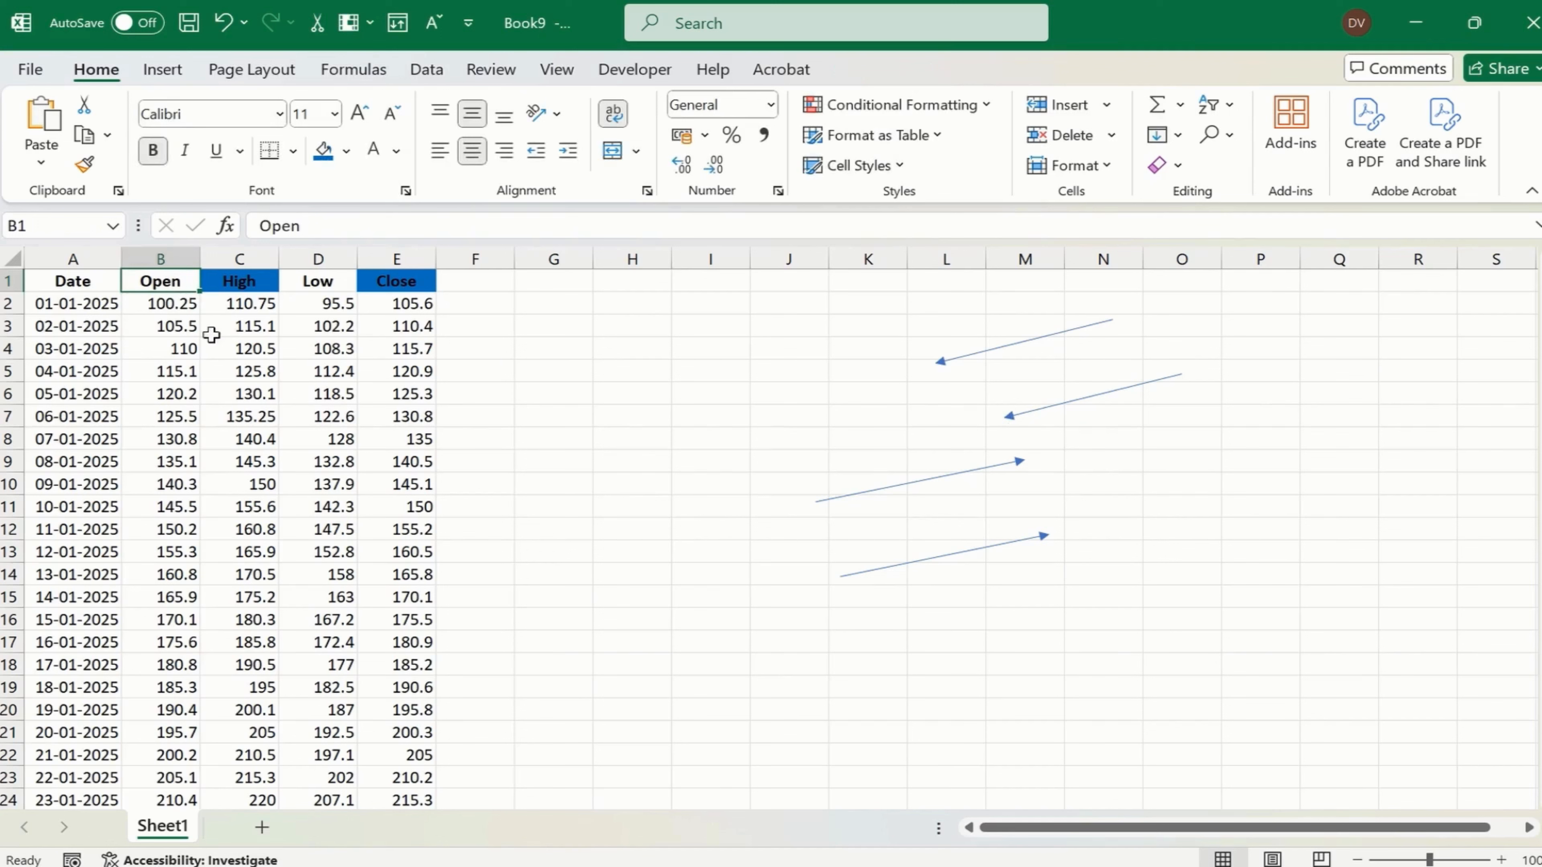
click(249, 277)
click(321, 284)
click(394, 284)
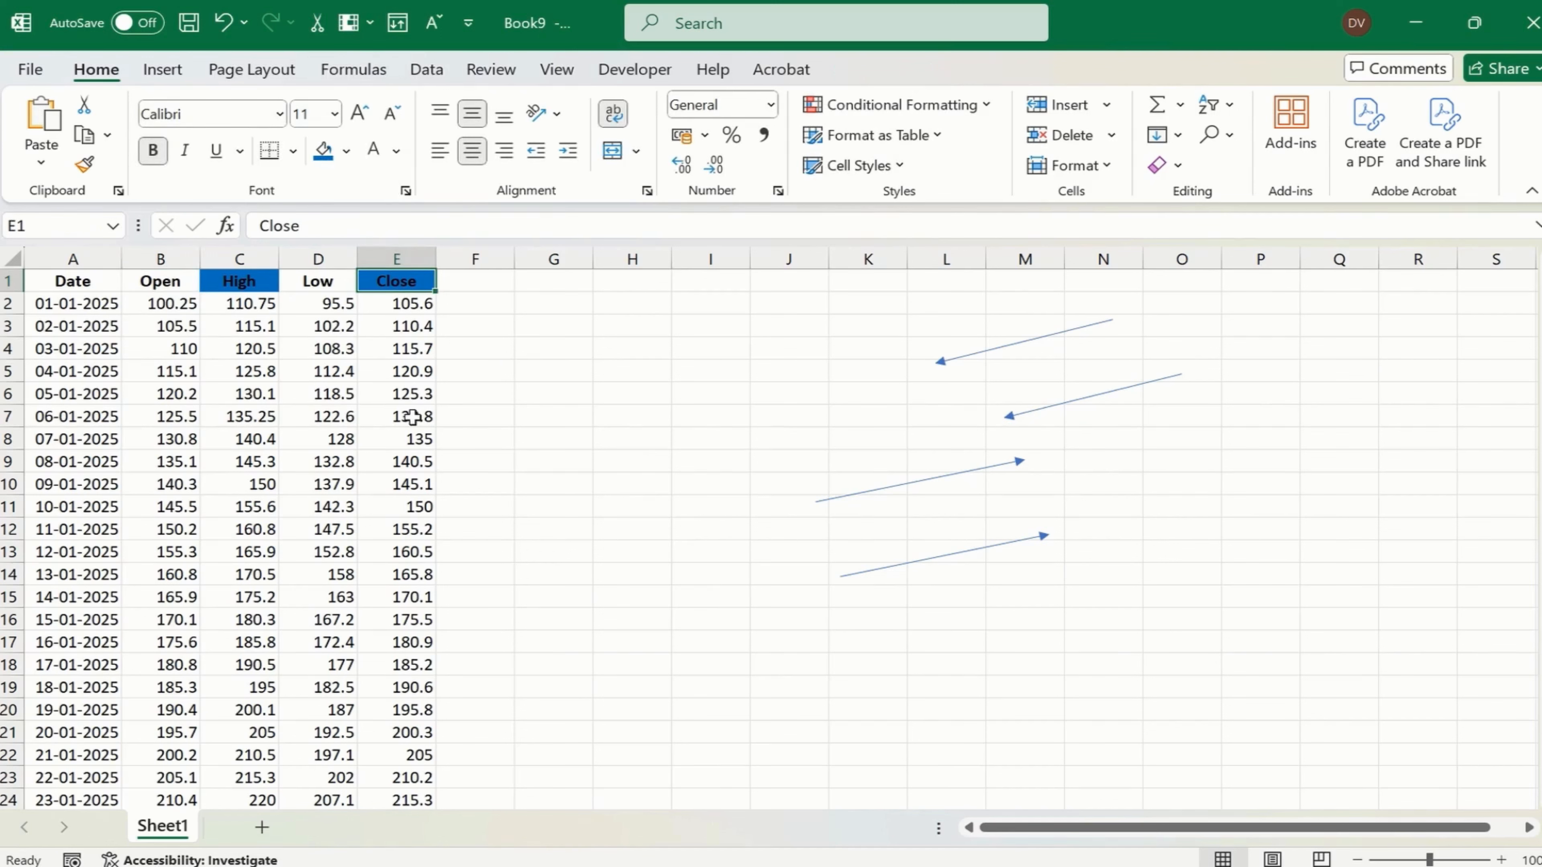
- Draw a narrow upright rectangle about 7.2 cm high and 2 cm wide beside the data table
click(162, 70)
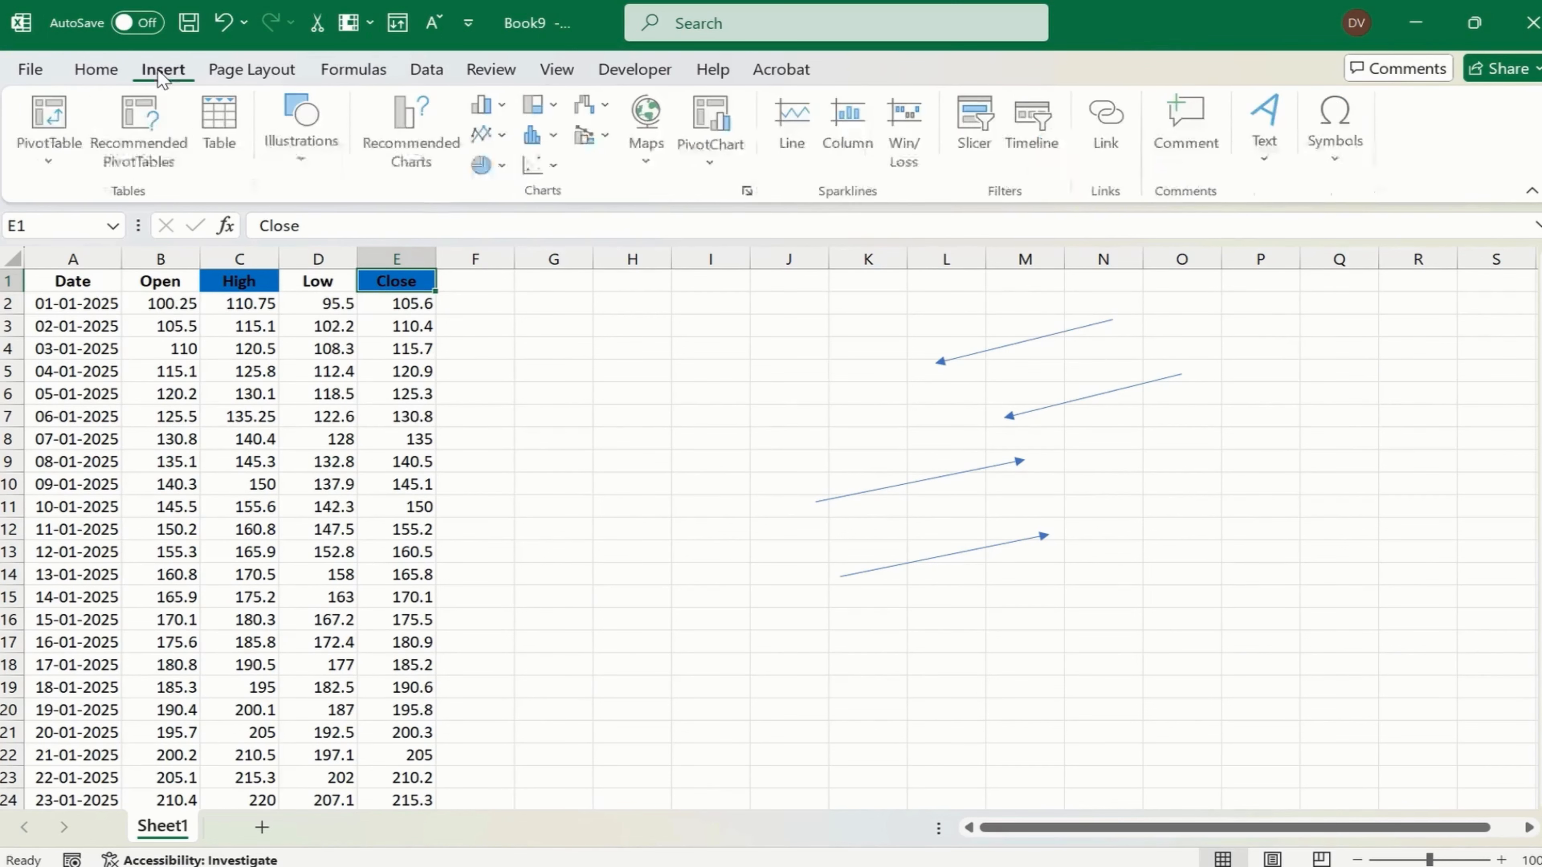
click(305, 146)
click(346, 267)
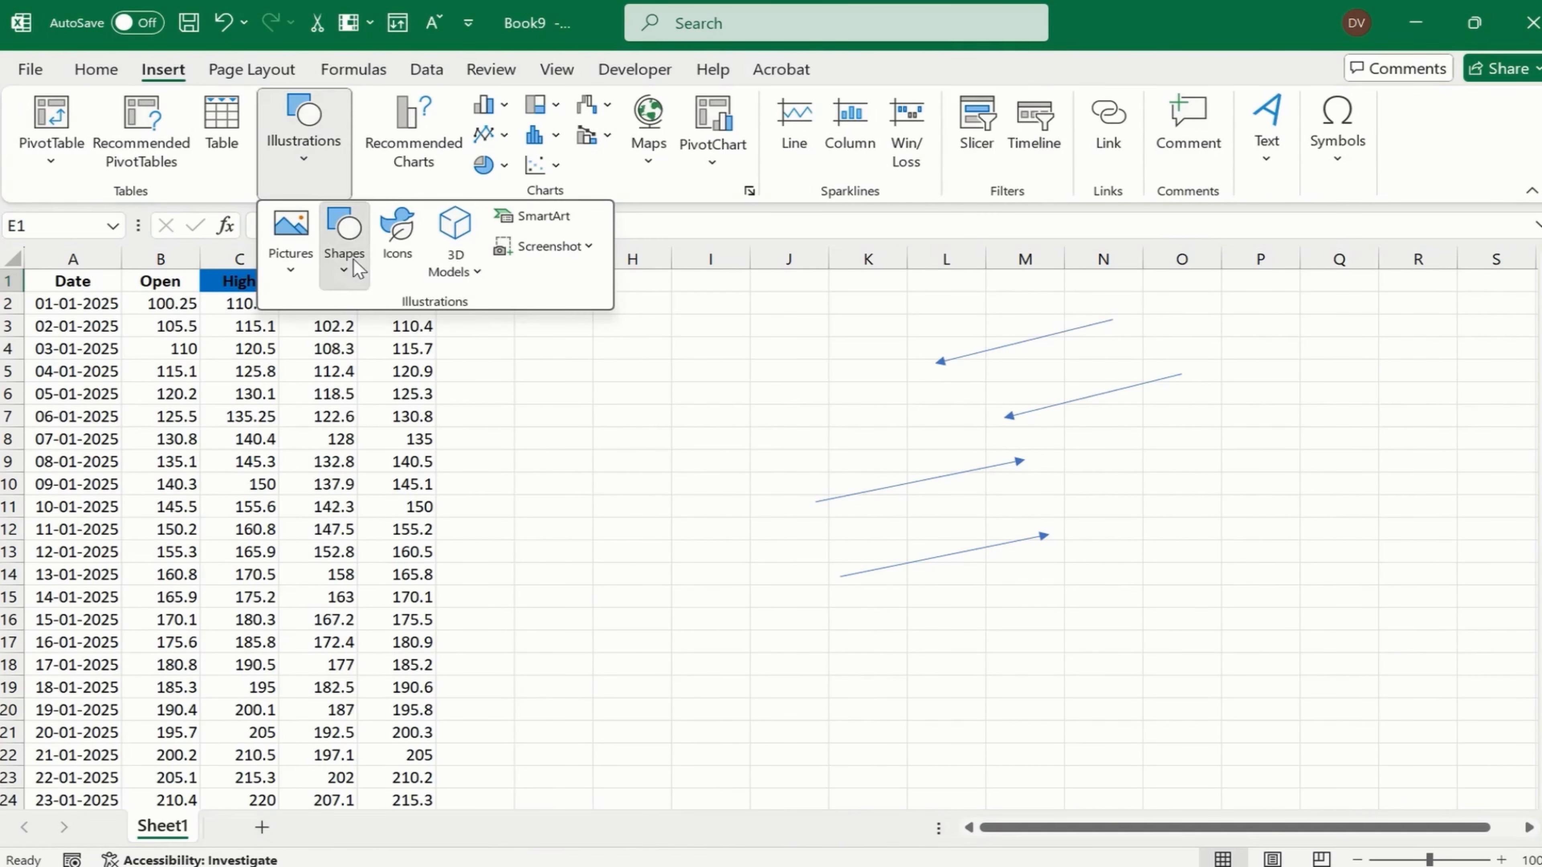
click(407, 338)
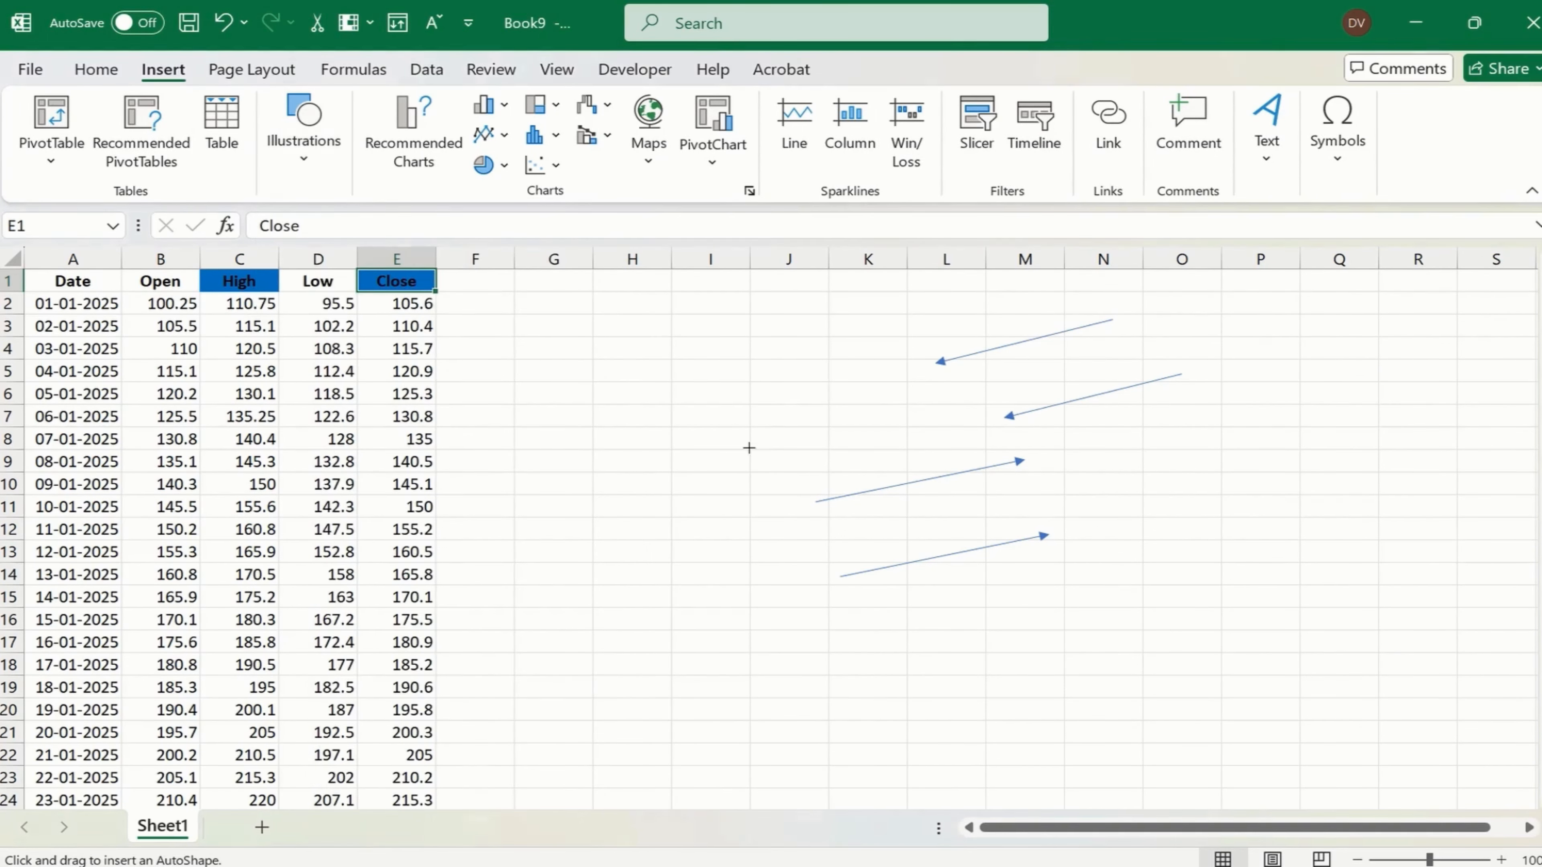
mouse_move(624, 342)
mouse_down()
mouse_move(771, 585)
mouse_move(719, 623)
mouse_move(717, 663)
mouse_up()
drag(675, 579, 702, 586)
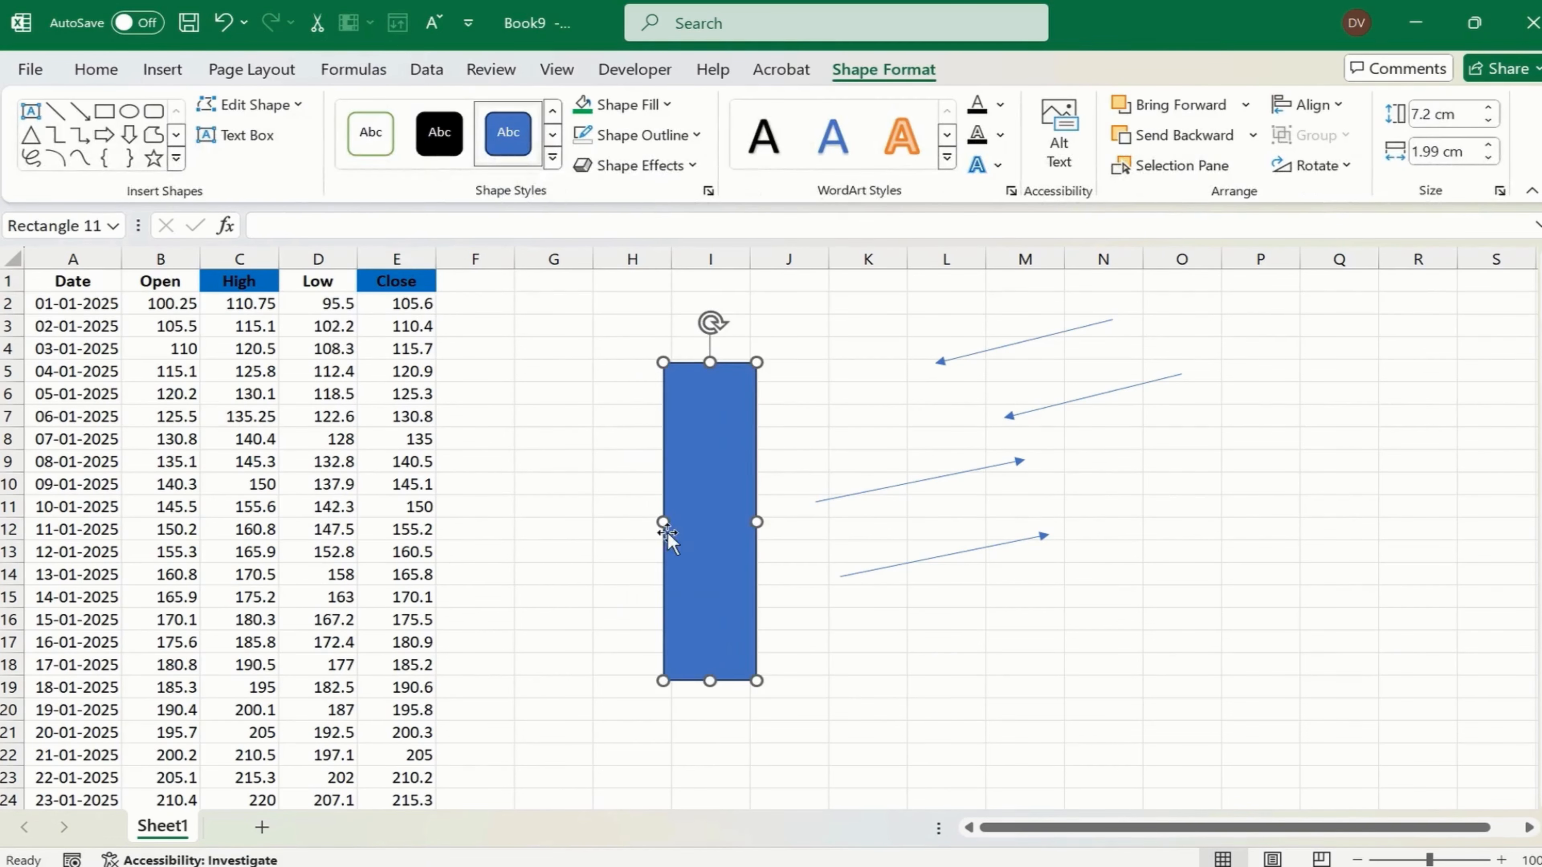
- Duplicate the narrow rectangle, resize the copy to about 4.6 cm high by 5.4 cm wide, and centre it over the original
drag(667, 526, 817, 524)
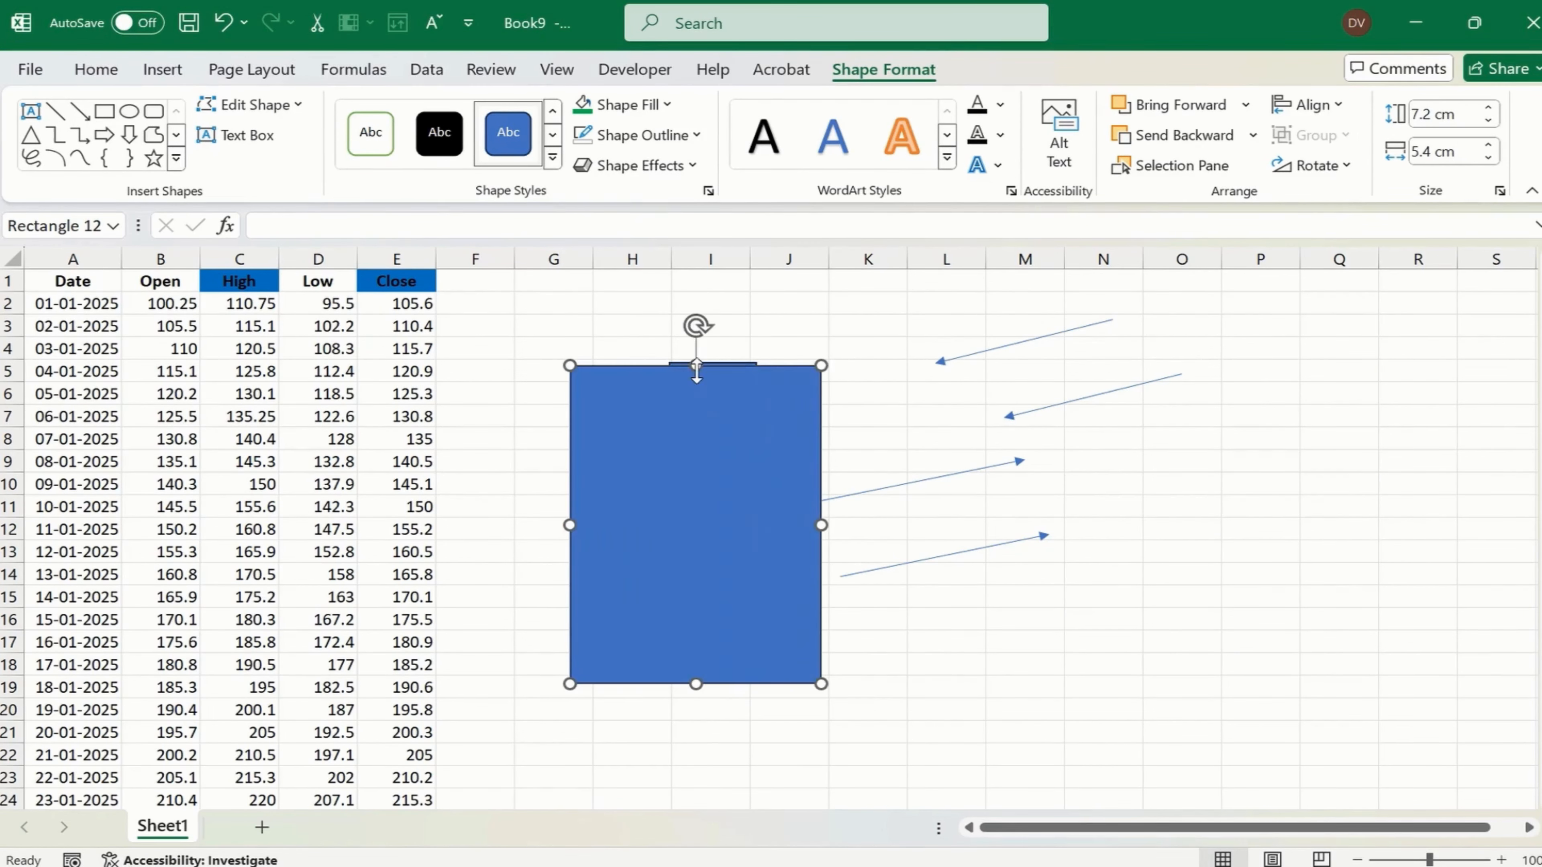
drag(696, 366, 698, 479)
drag(727, 557, 738, 503)
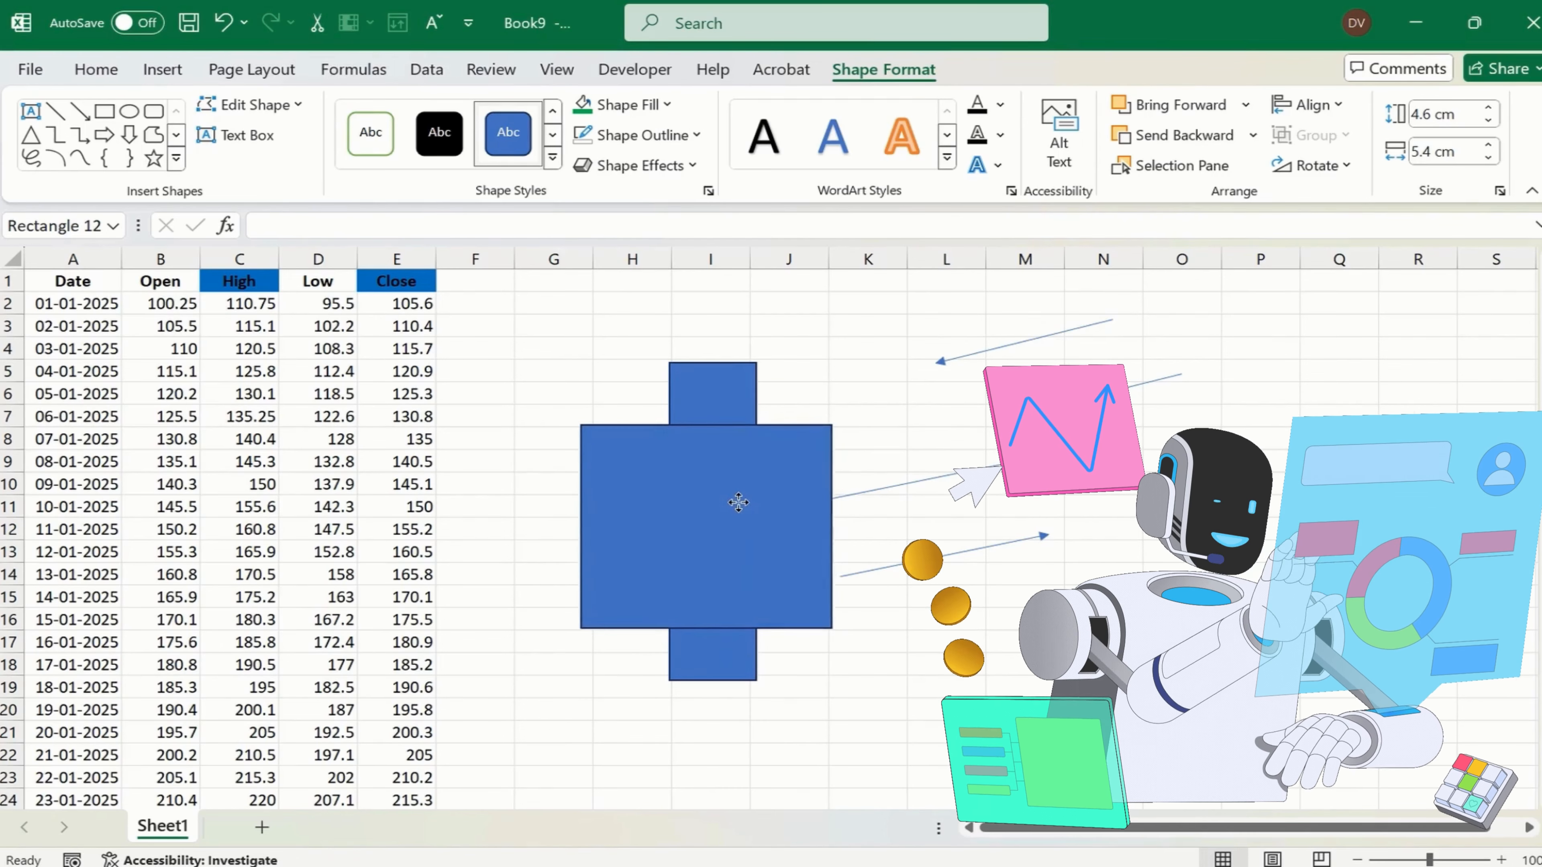
- Give the wide rectangle the white style with a green outline and shift the narrow rectangle slightly to centre it behind
click(376, 150)
click(734, 403)
drag(733, 402, 736, 384)
click(782, 526)
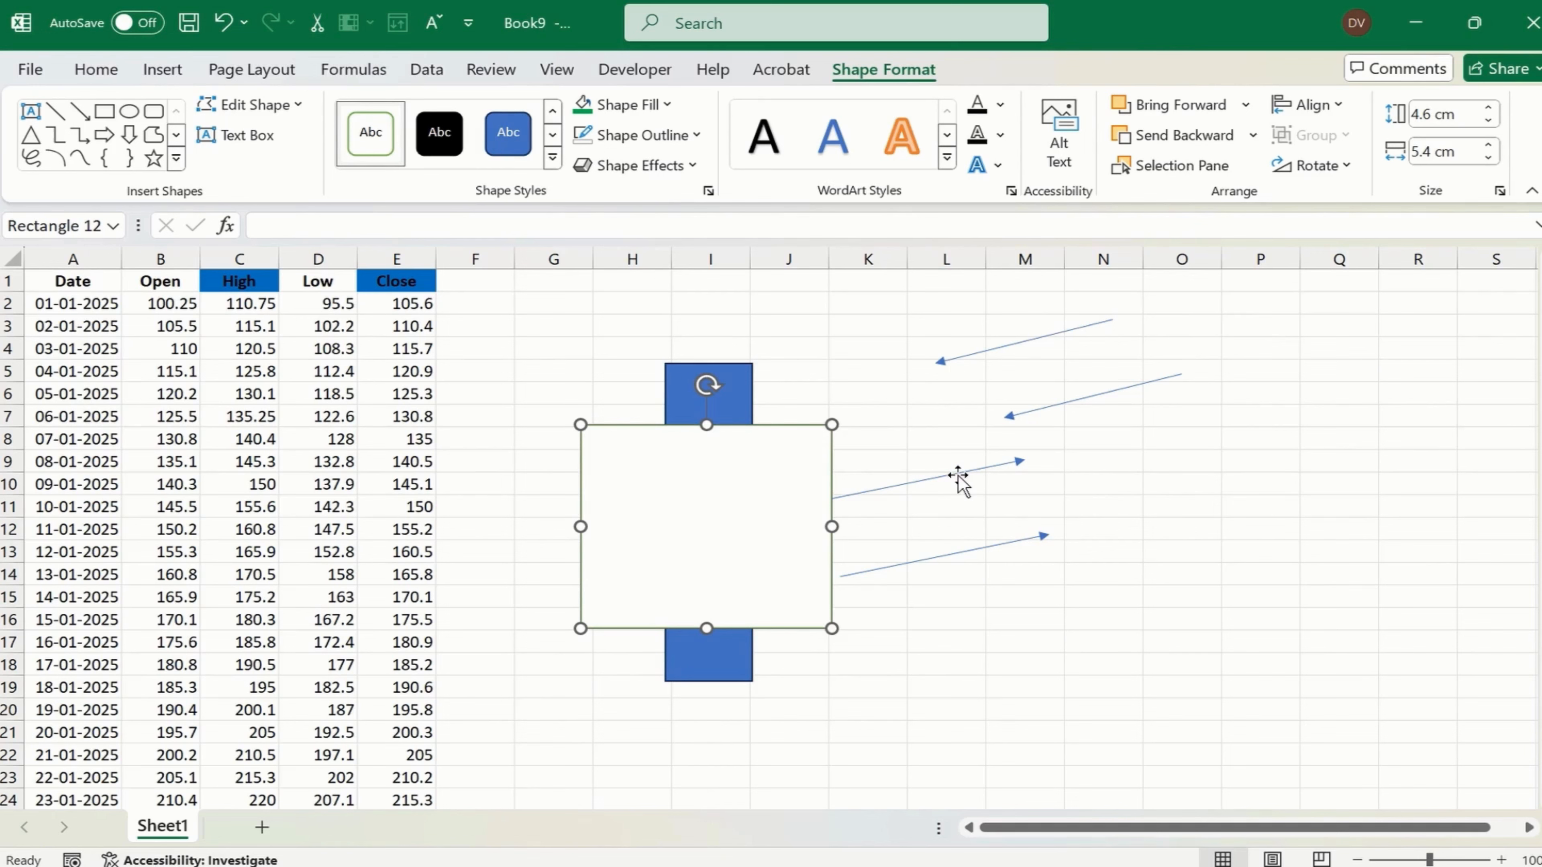
- Point the two left-pointing arrows at the narrow rectangle's upper end and the wide rectangle's upper edge, colouring the second arrow orange
click(1026, 331)
click(1031, 349)
drag(1019, 348, 836, 347)
click(1078, 400)
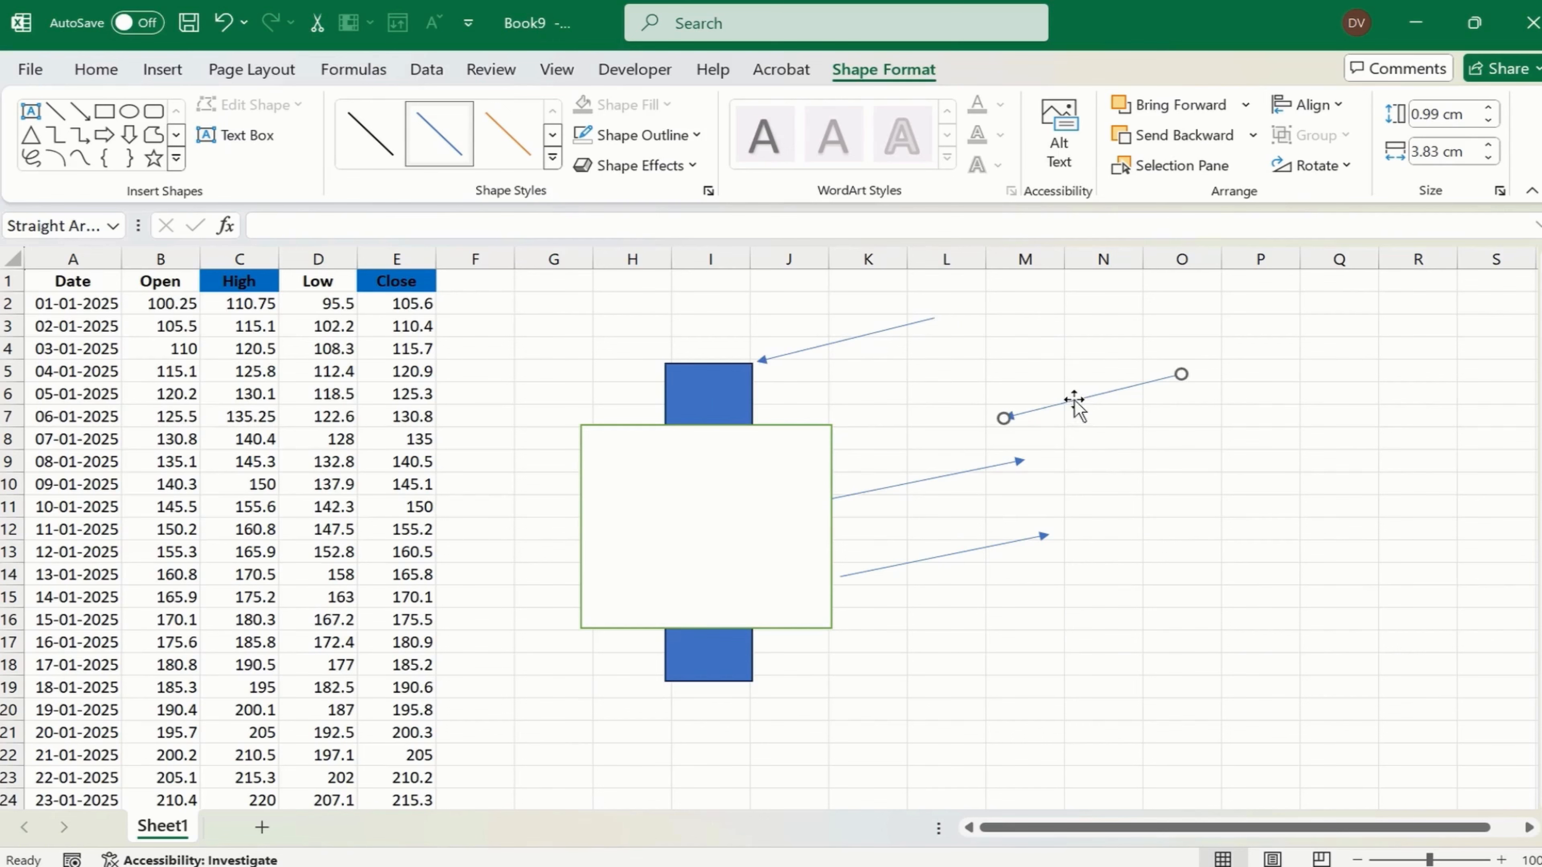
drag(1078, 400, 840, 402)
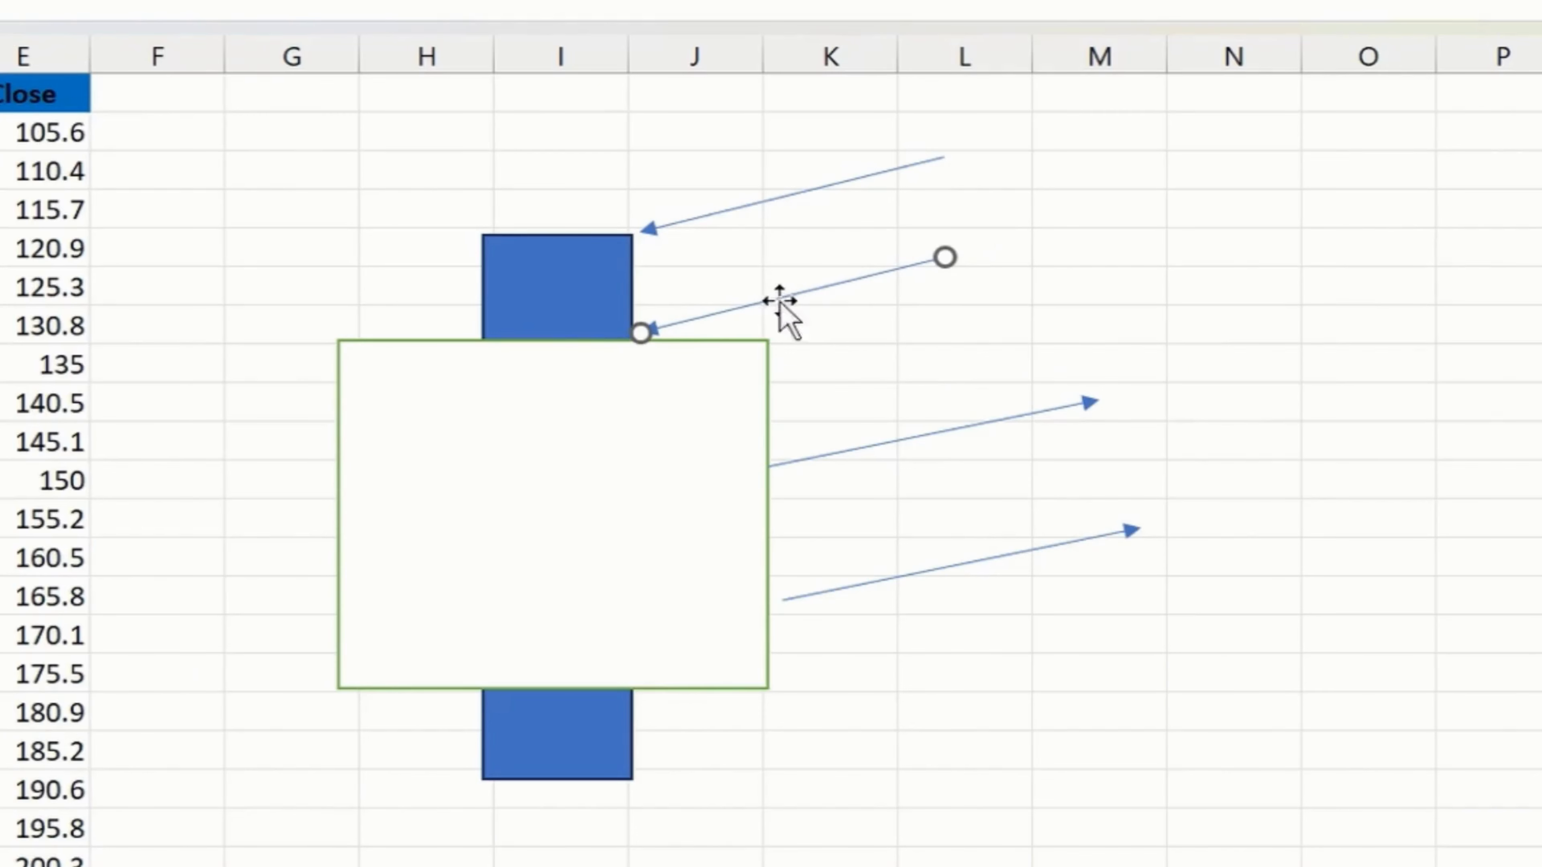
click(1, 2)
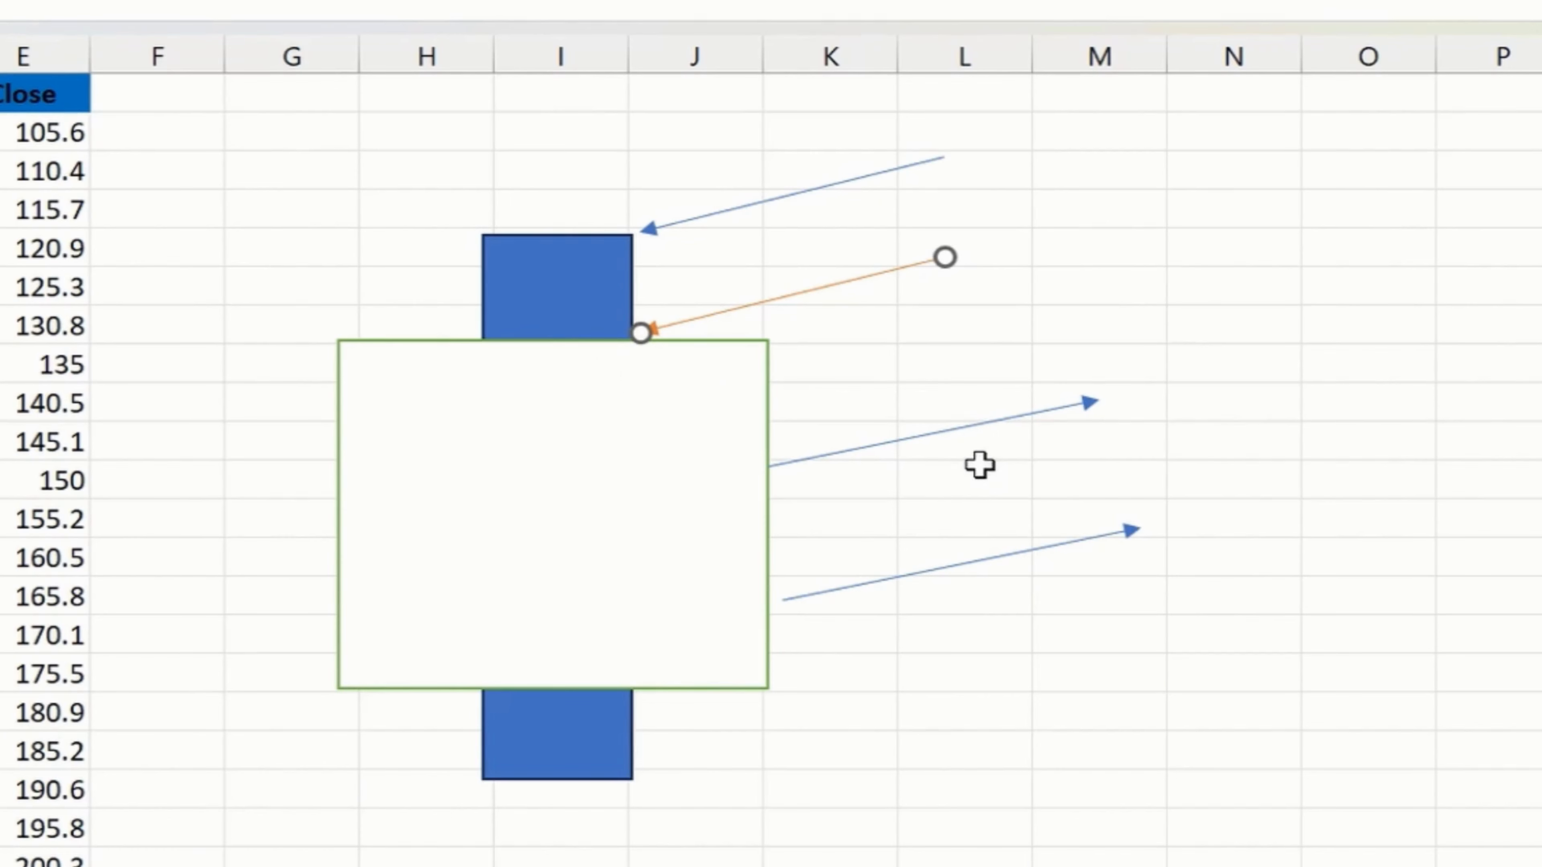
- Point the two right-pointing arrows at the wide rectangle's lower edge and the narrow rectangle's lower end, colouring the last arrow black
click(973, 438)
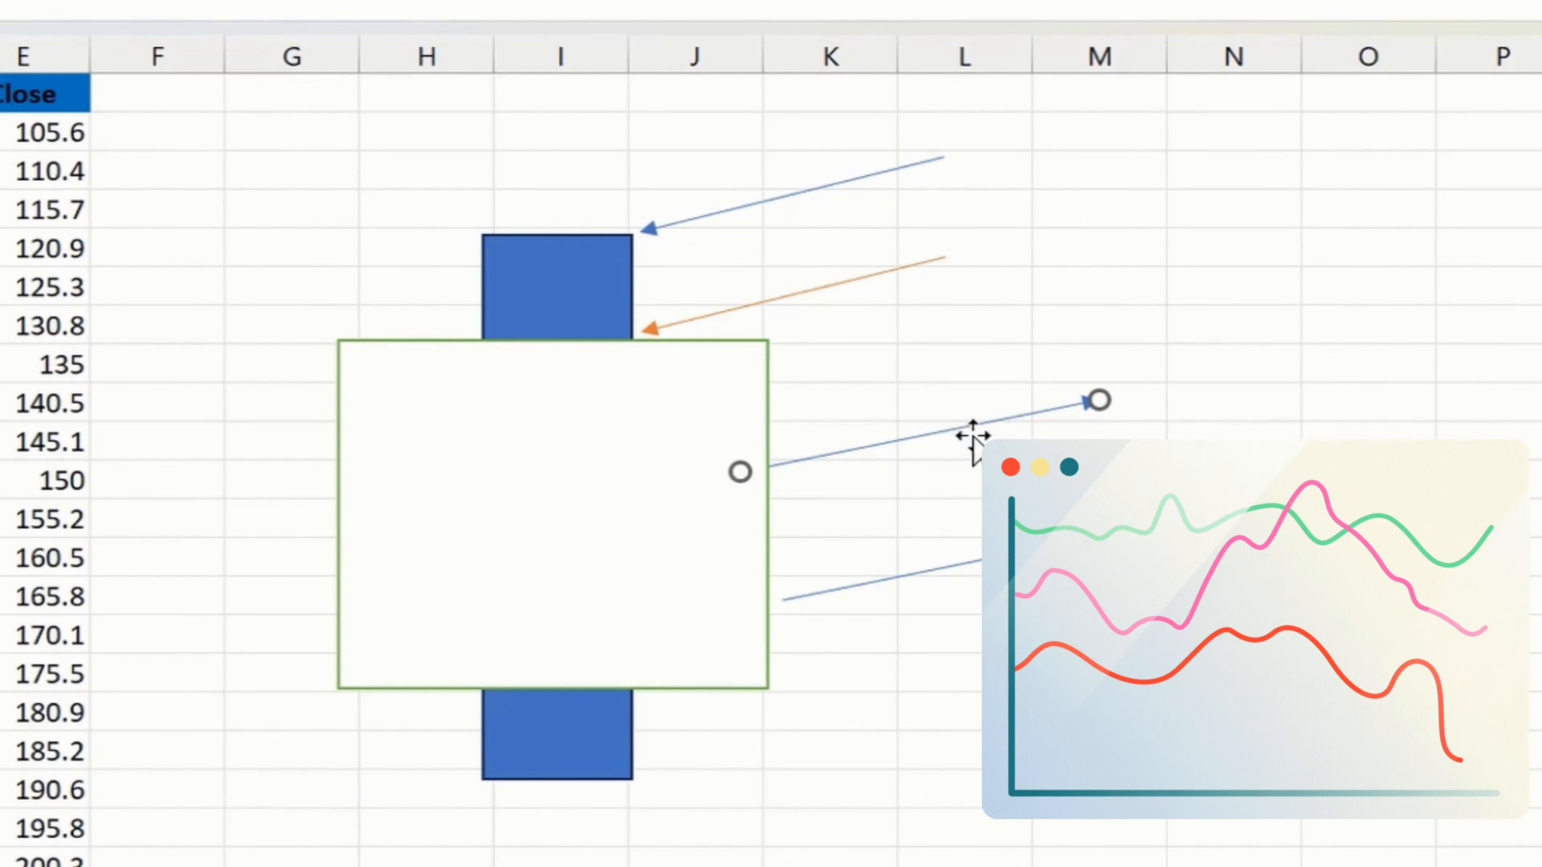
drag(973, 437, 332, 731)
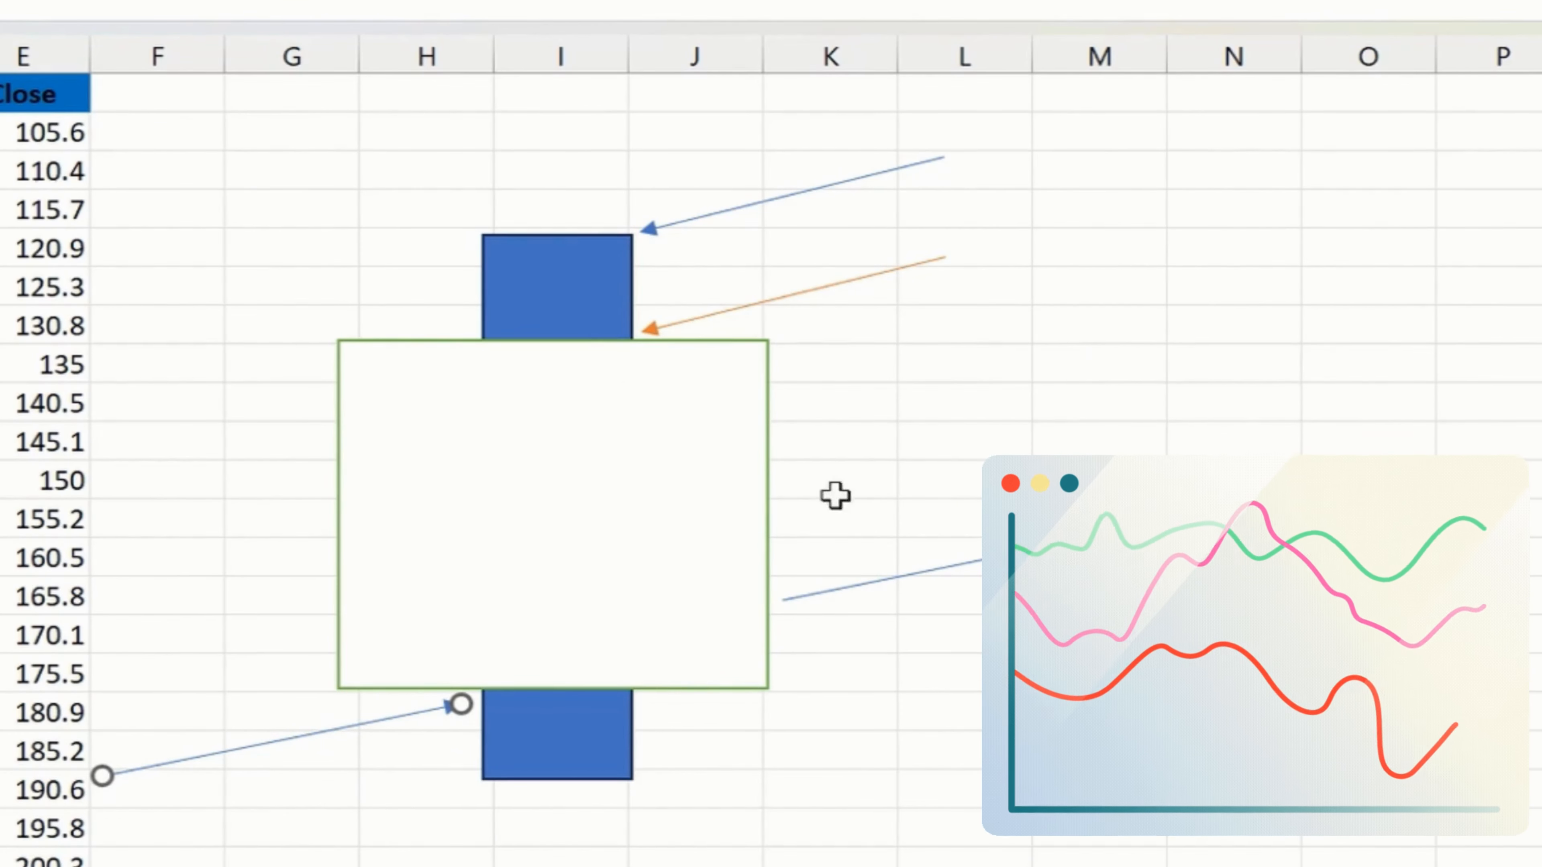
drag(963, 561, 302, 816)
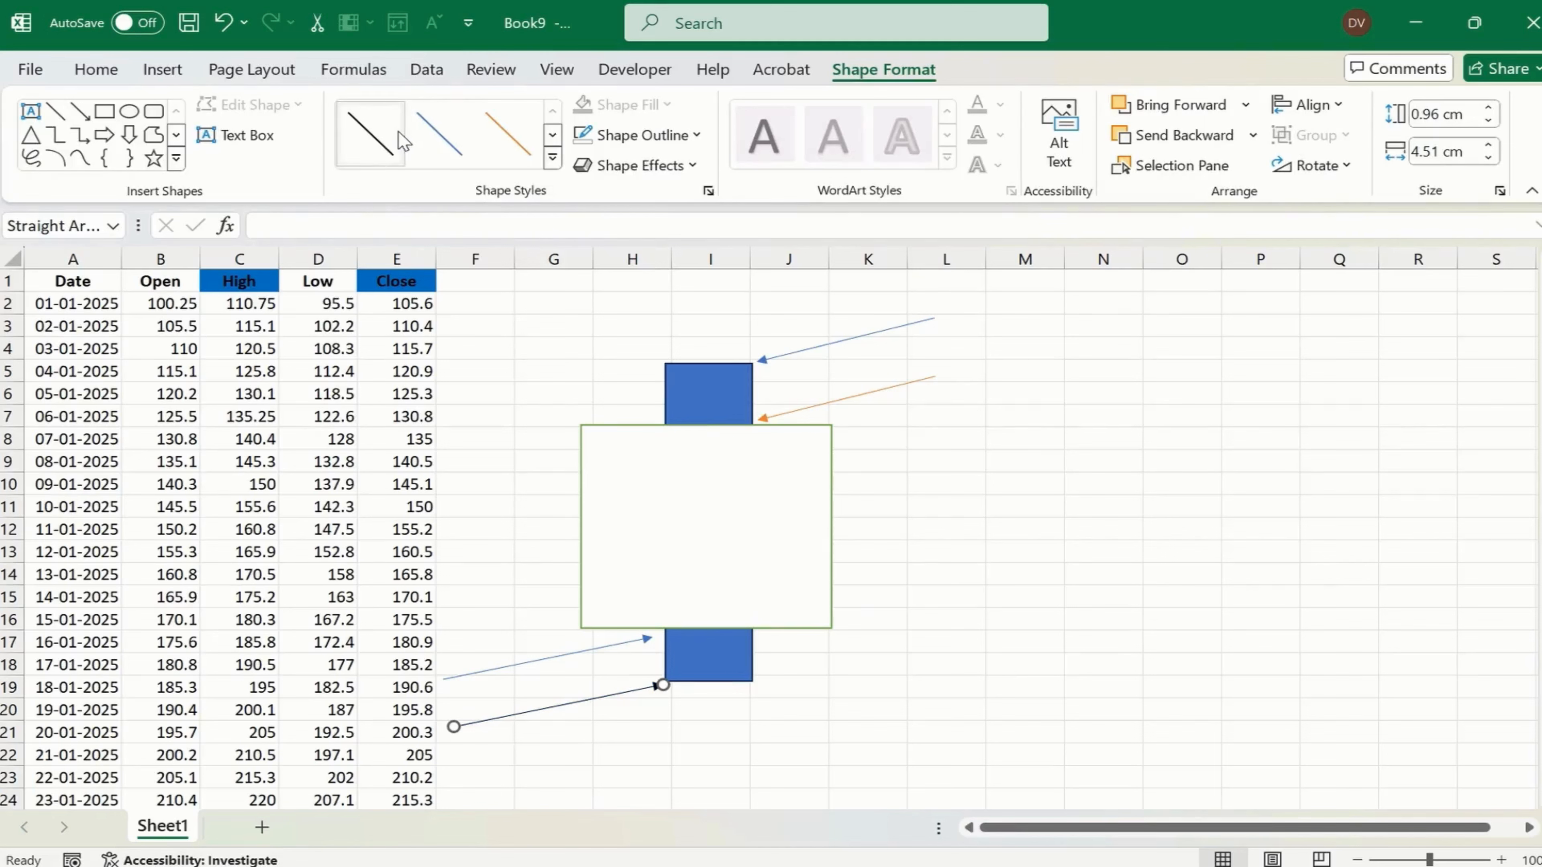
click(1081, 458)
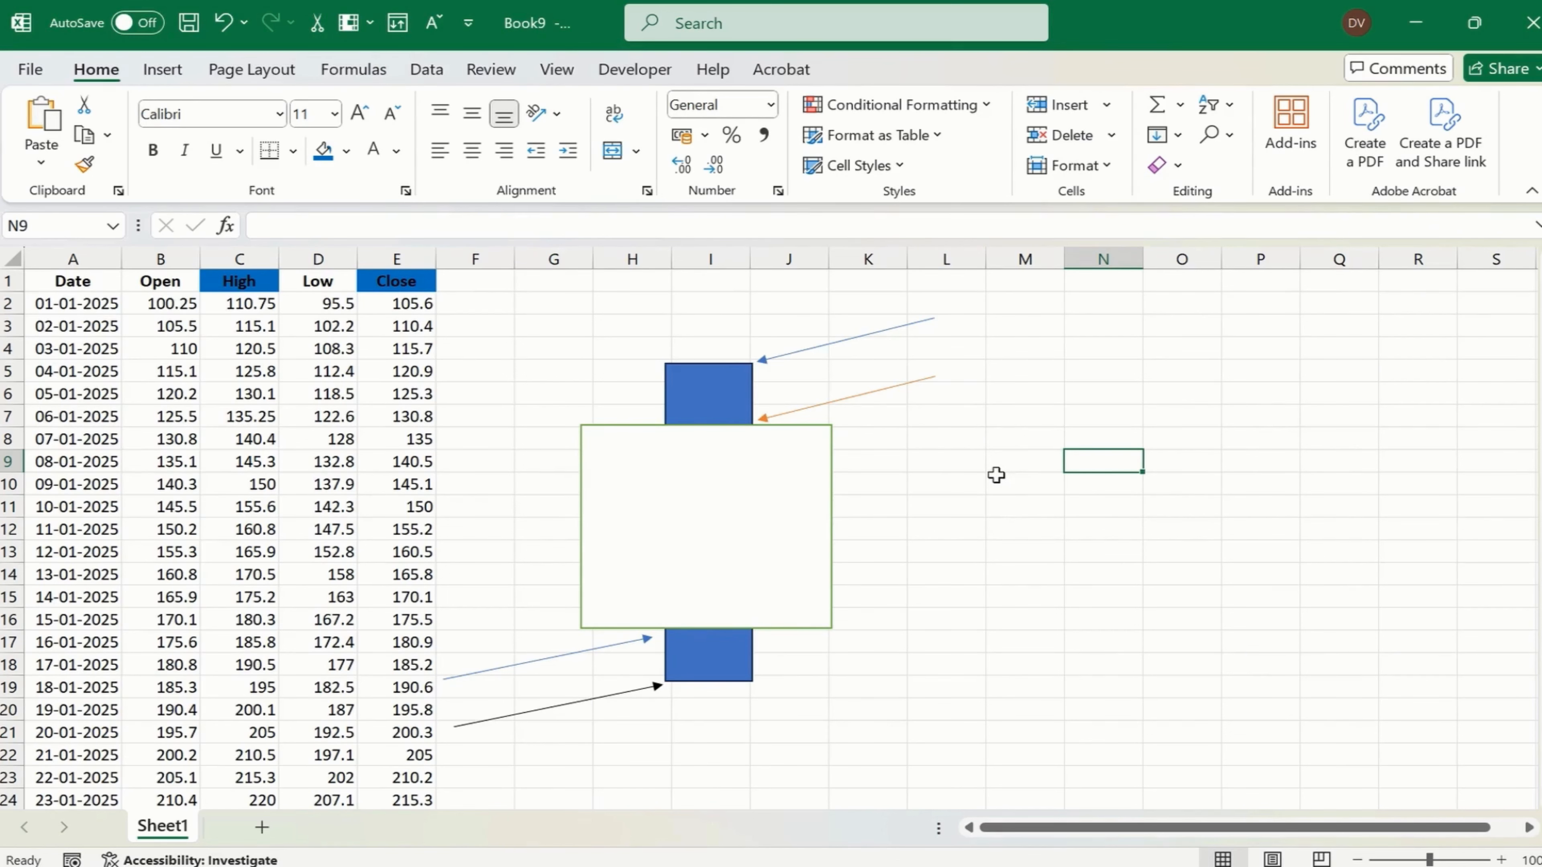
- Copy the whole Date-to-Close table, A1:E42, into a new sheet and fit the Date column's width to its contents
click(89, 284)
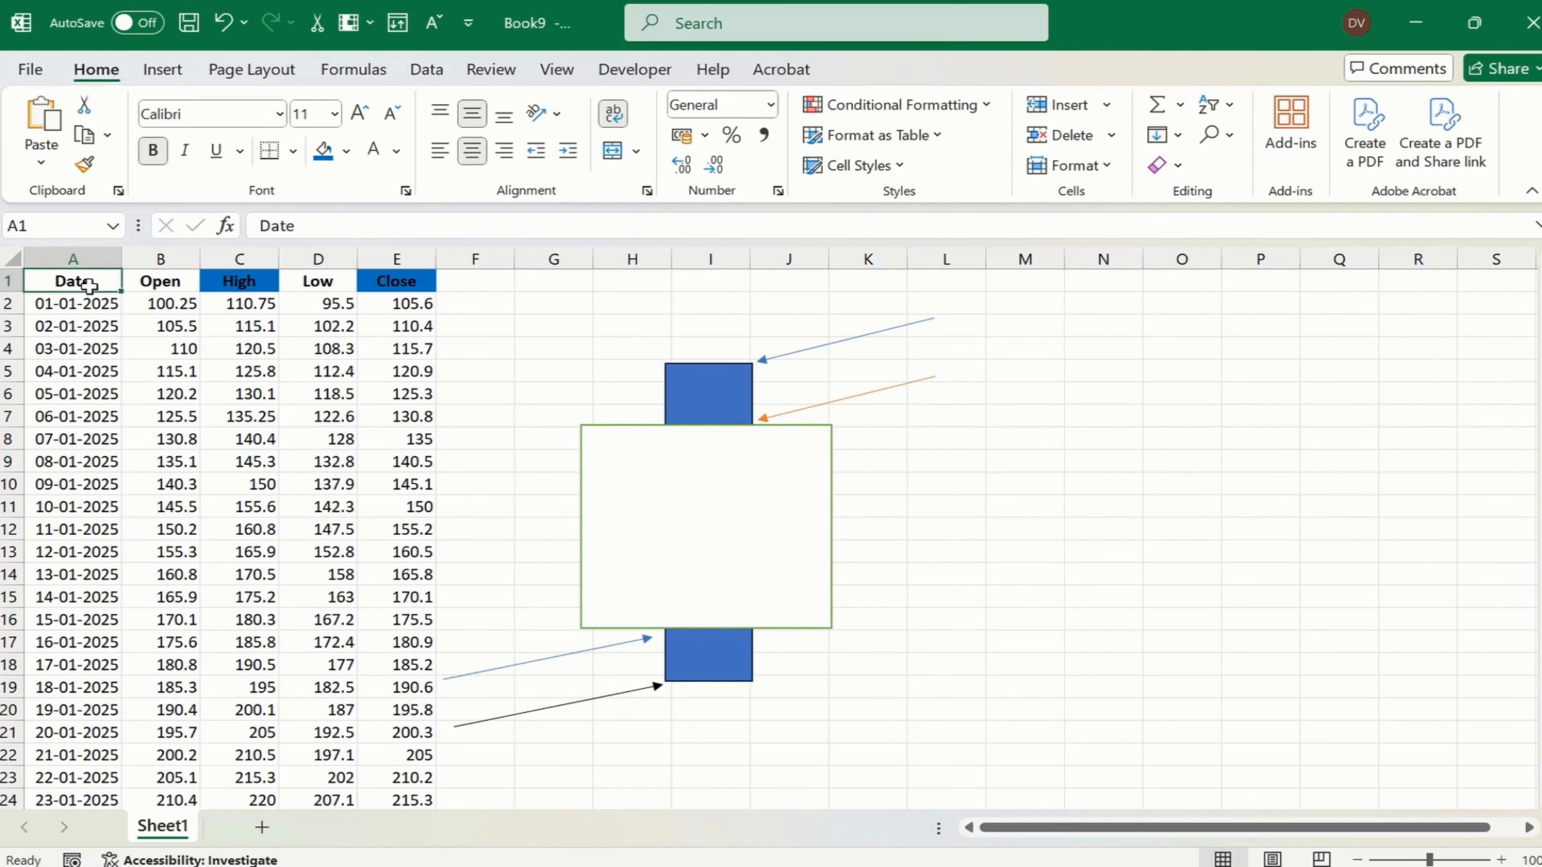
key(shift+Right)
key(shift+Right)
key(shift+Right)
key(shift+Right)
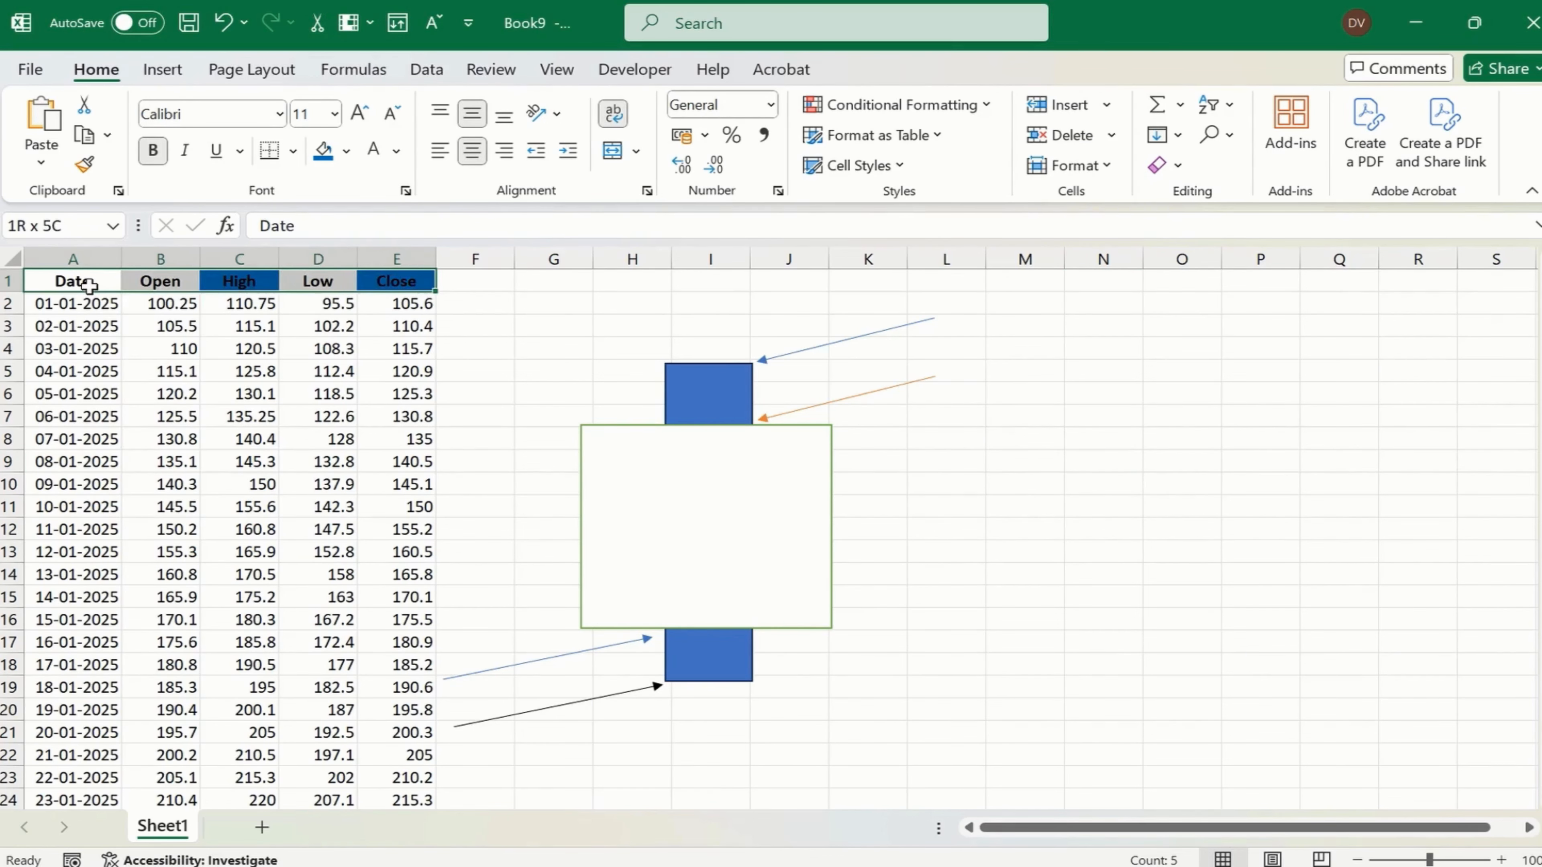
key(ctrl+shift+Down)
key(ctrl+c)
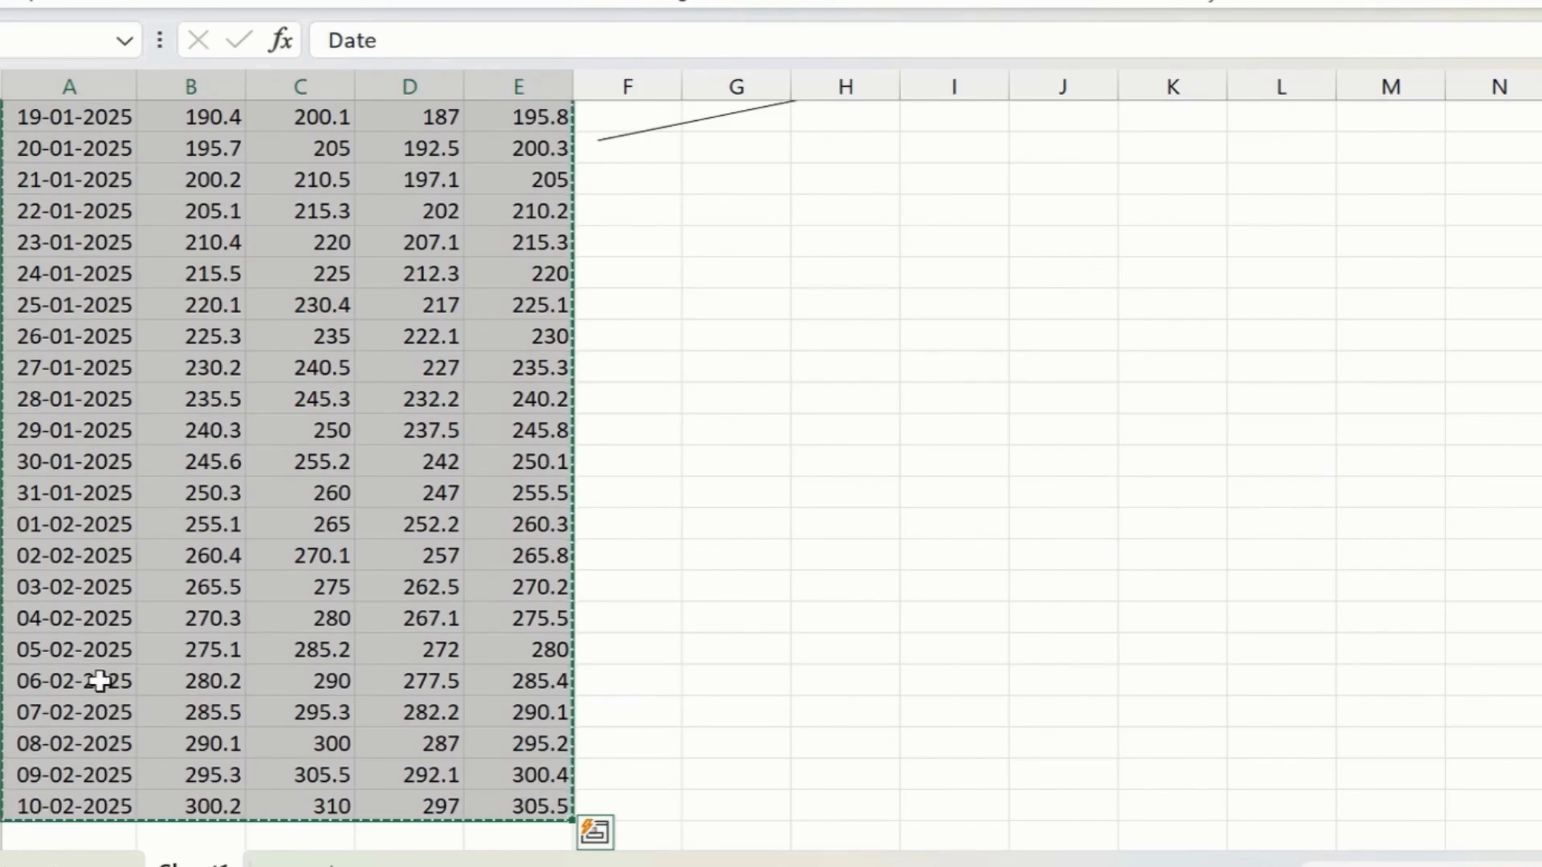
click(262, 827)
key(ctrl+v)
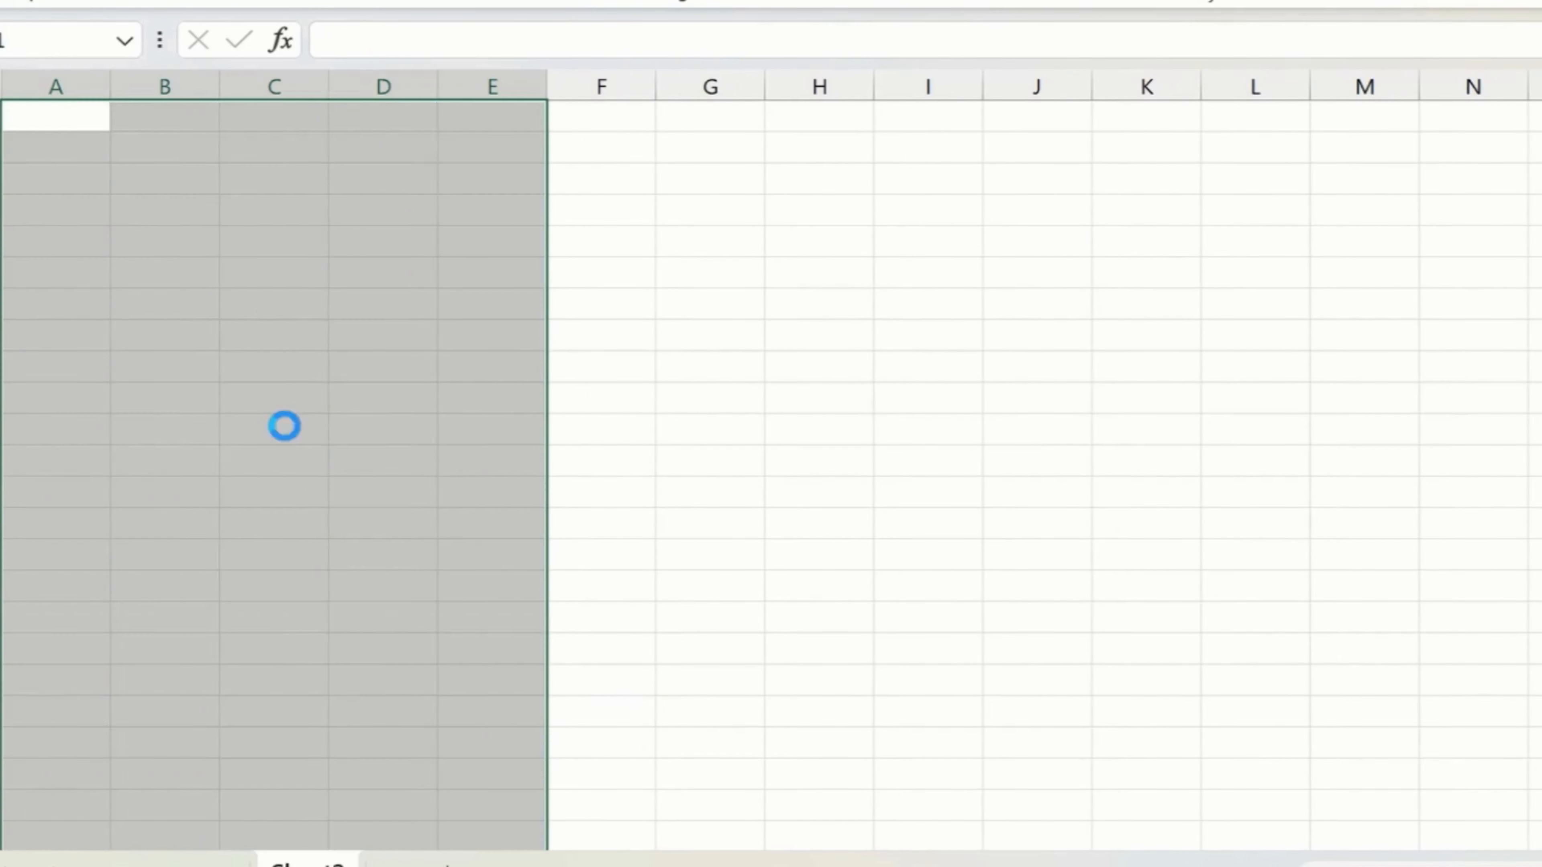
double_click(107, 96)
click(251, 213)
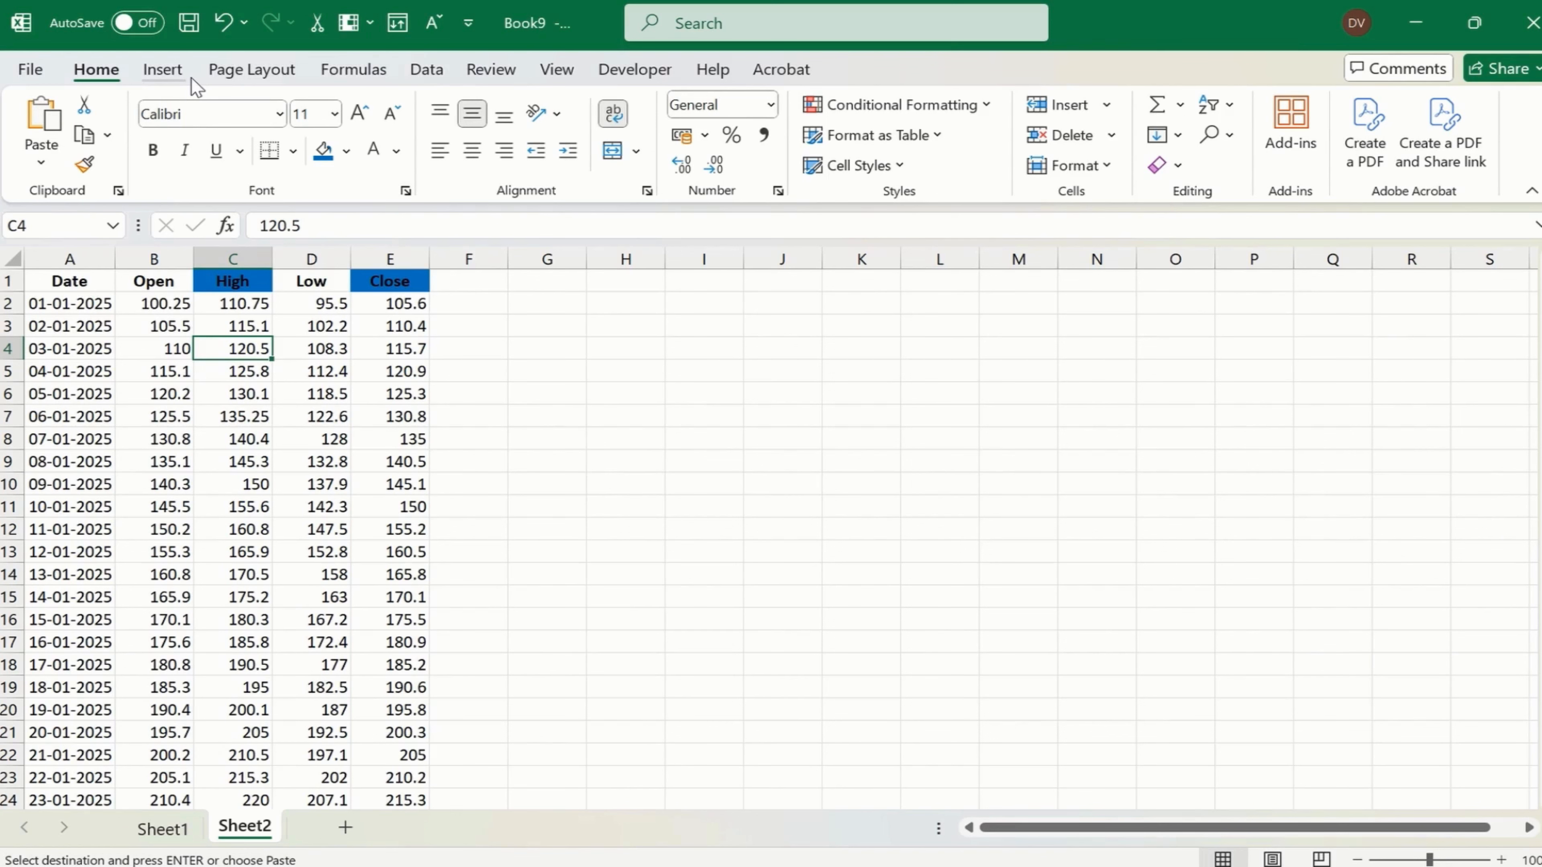
- Apply the custom number format MMM/DD to the Date column in the new sheet
click(95, 249)
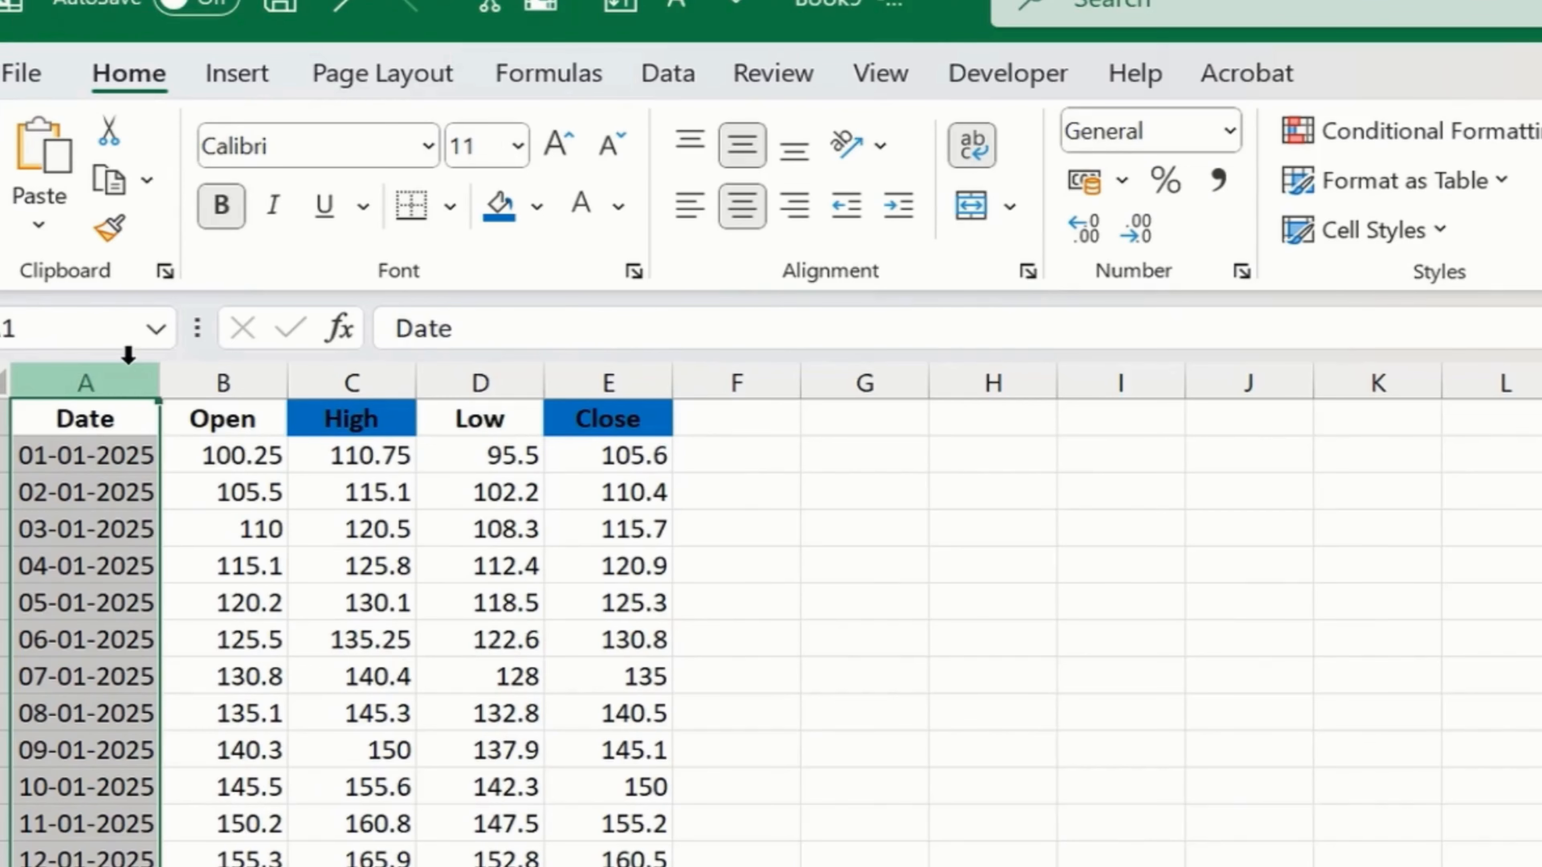
key(ctrl+1)
click(592, 526)
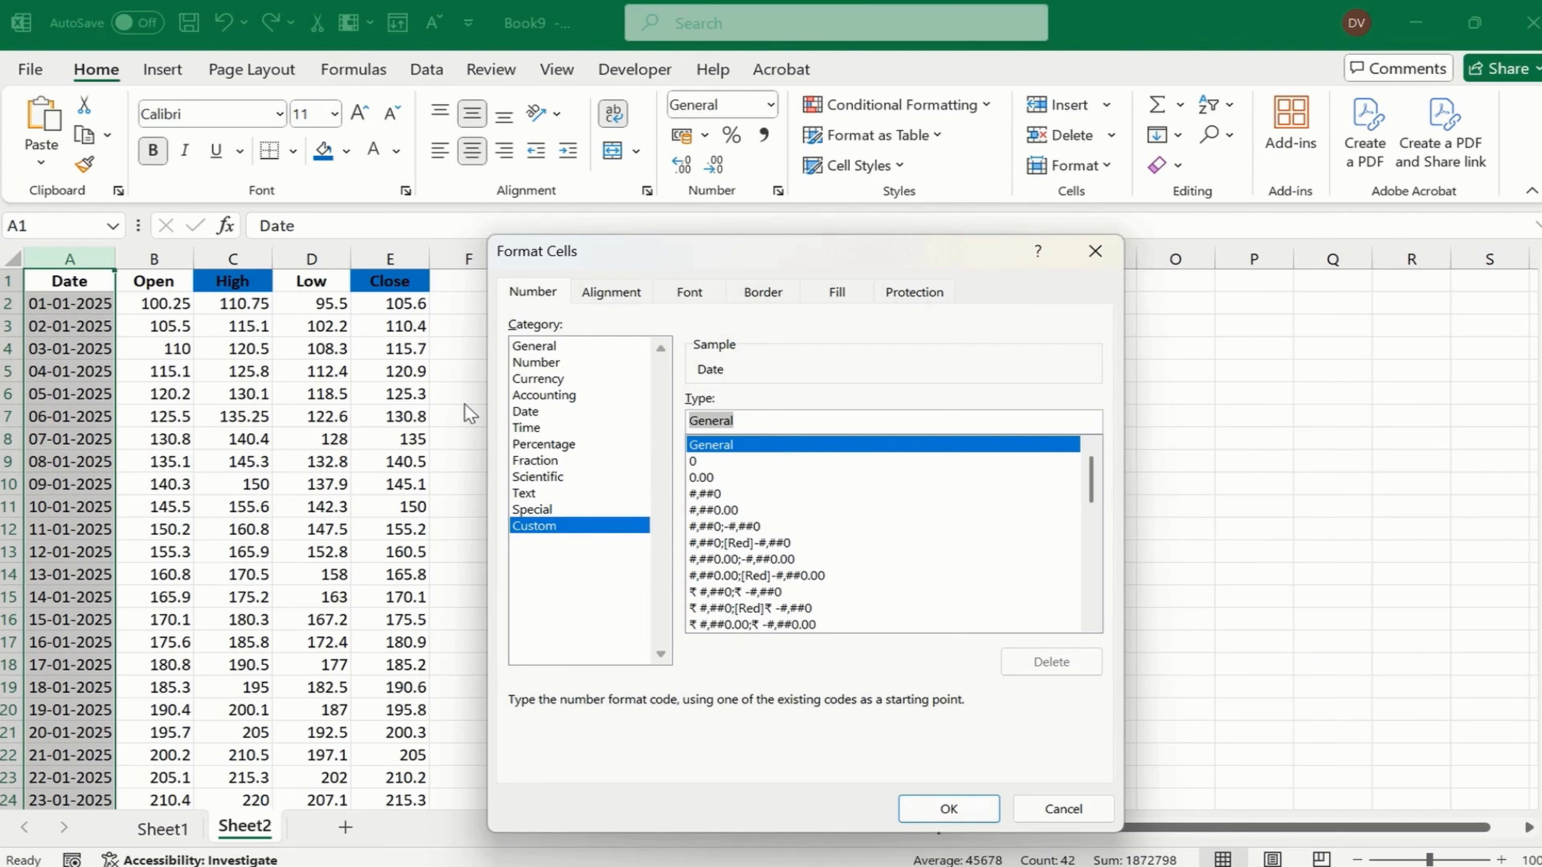
text(MM/)
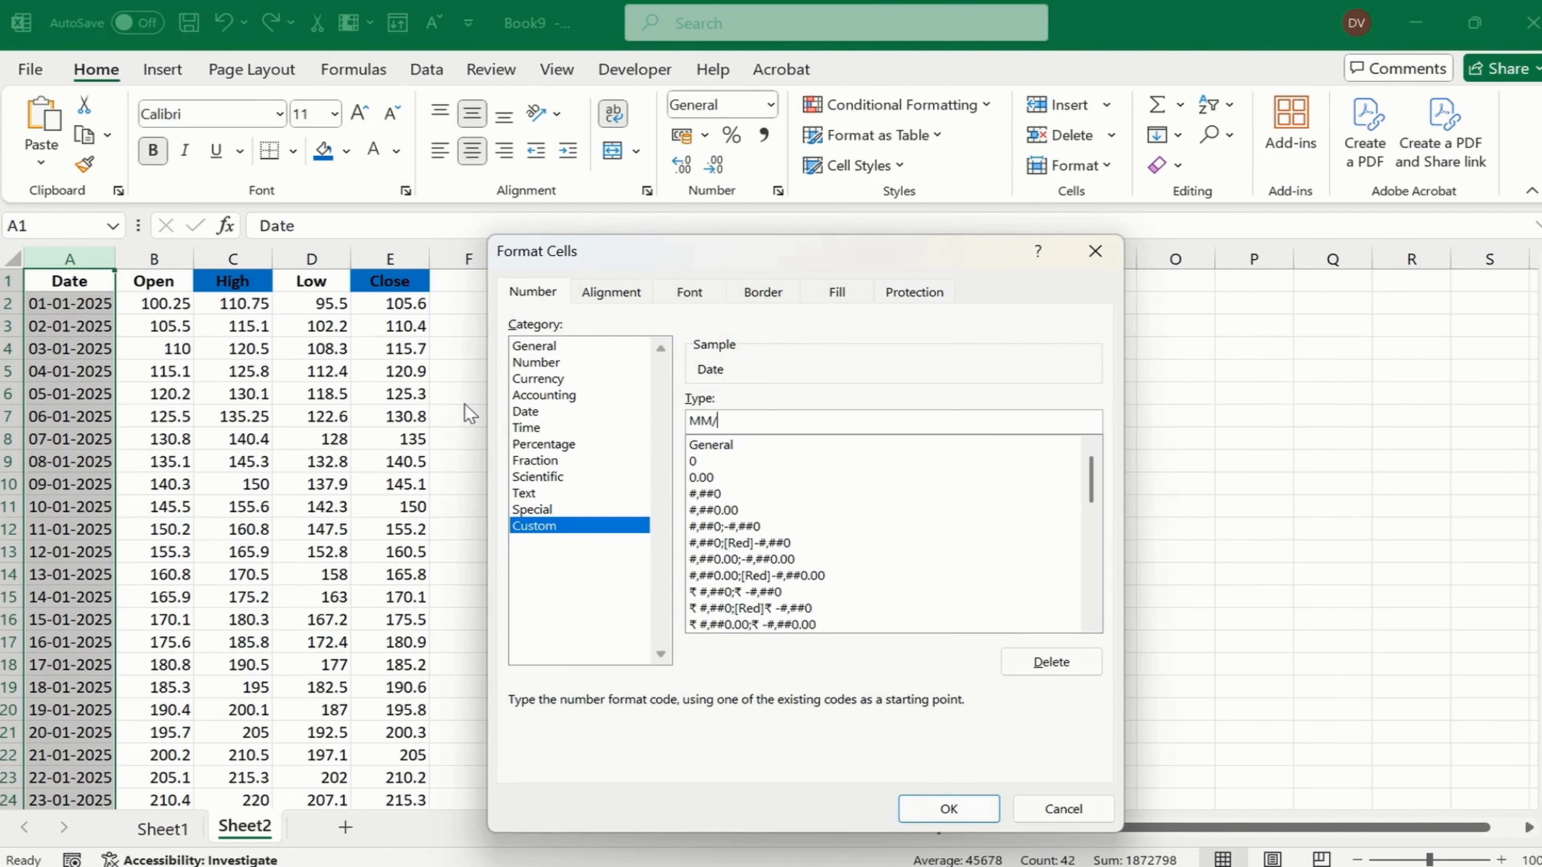
text(DD)
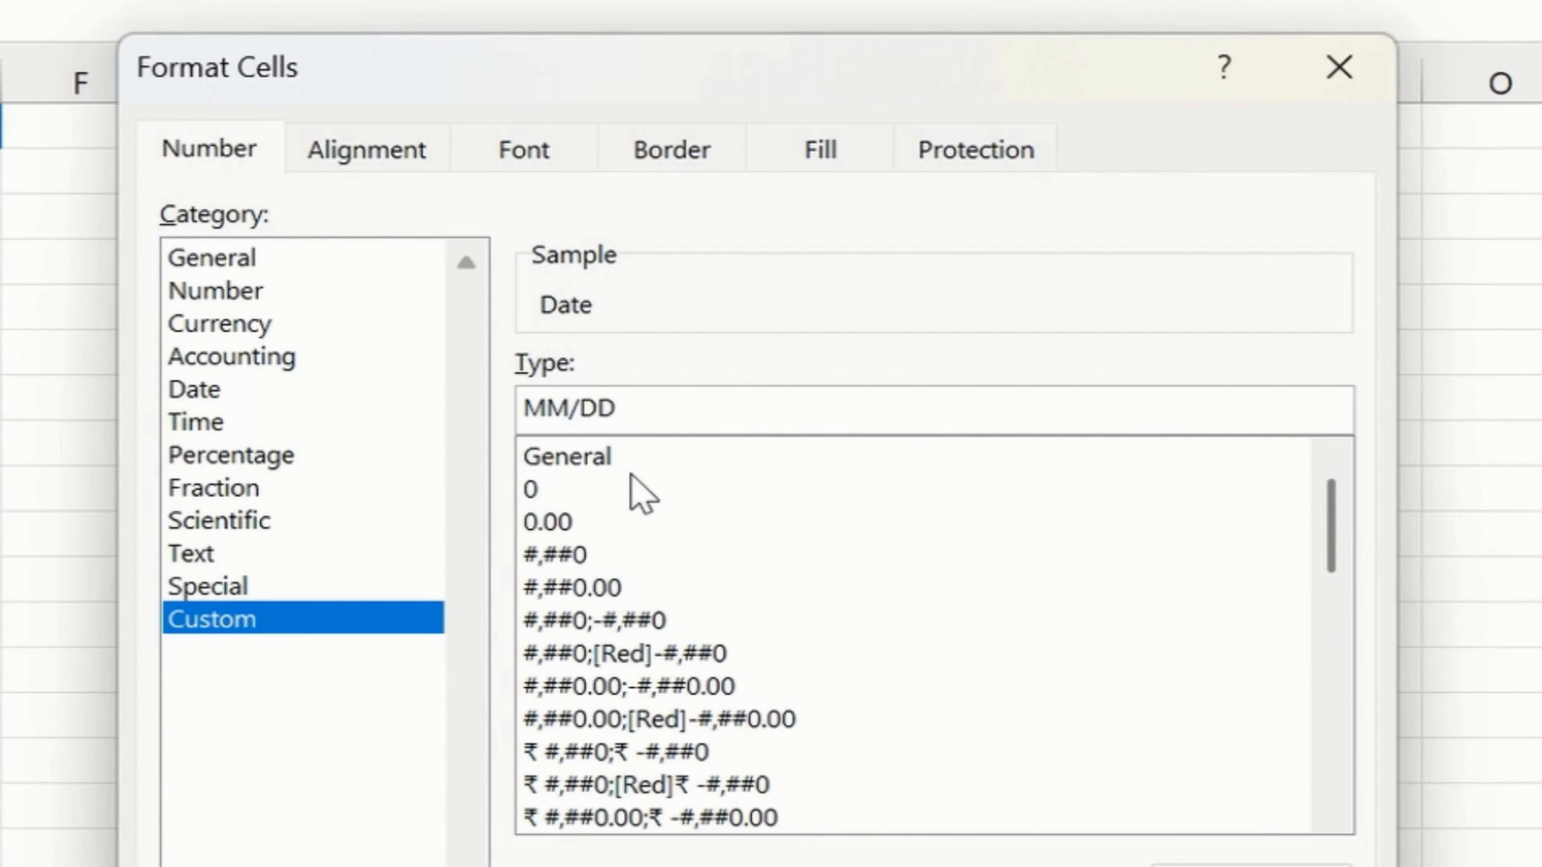
text(M)
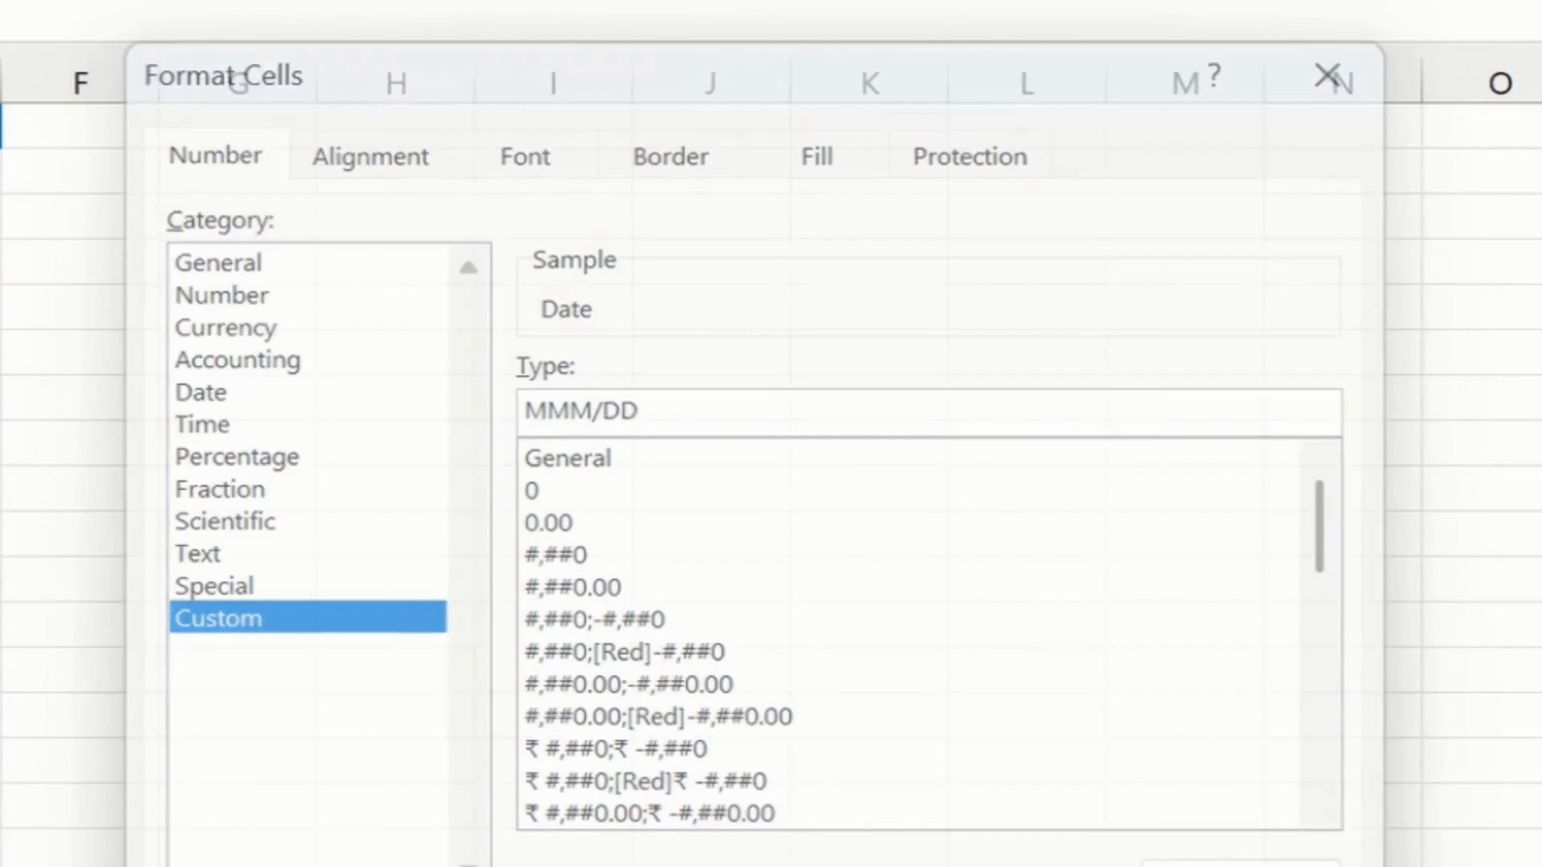
- Confirm the MMM/DD format for the Date column and fit the column's width to its contents
key(Return)
double_click(116, 260)
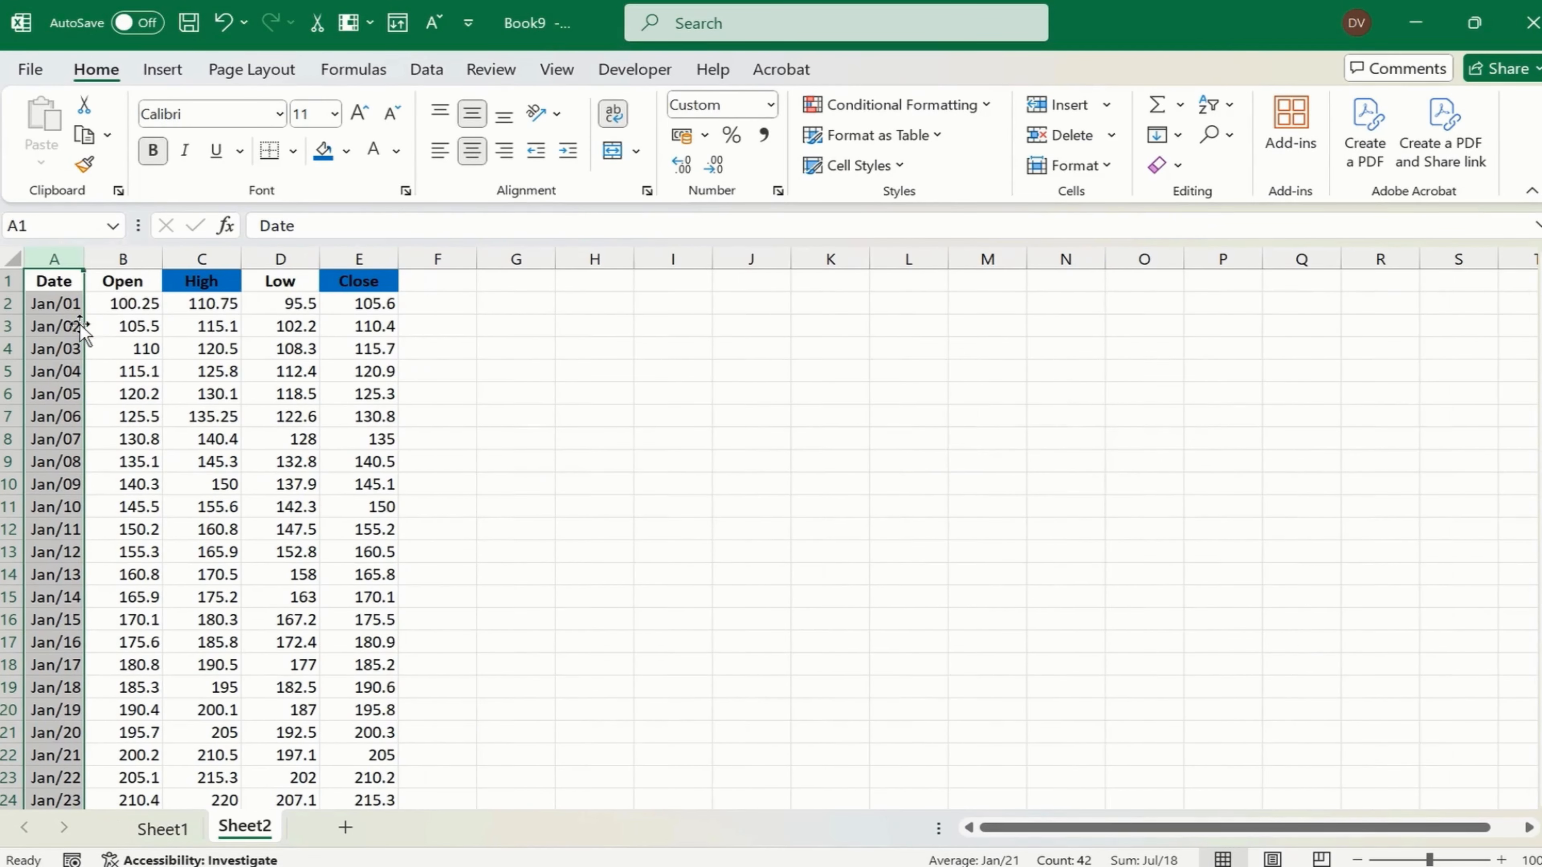
click(81, 328)
key(Up)
key(Right)
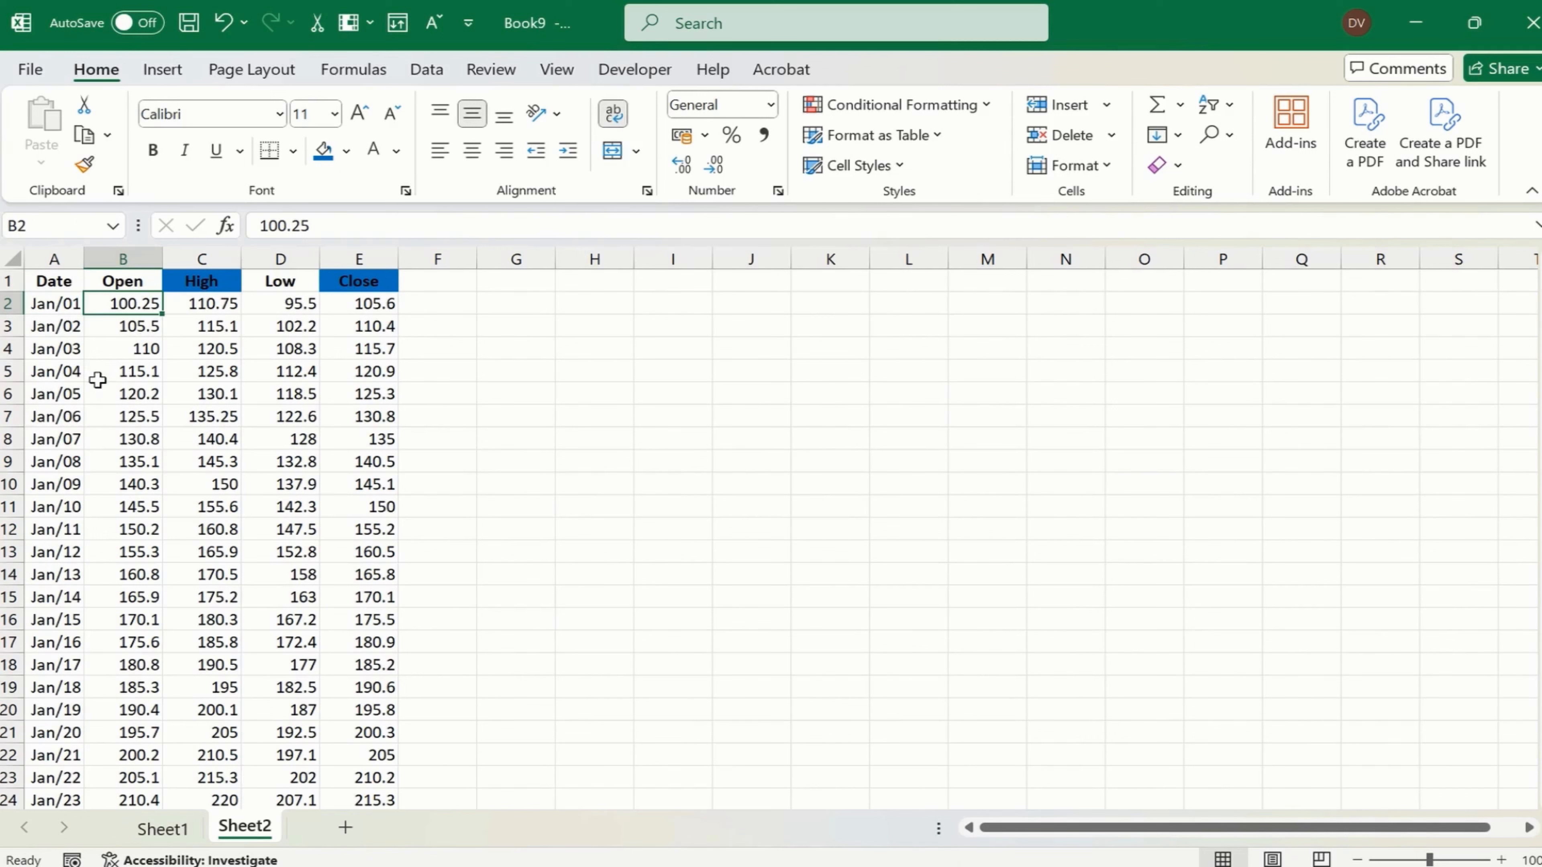
click(98, 373)
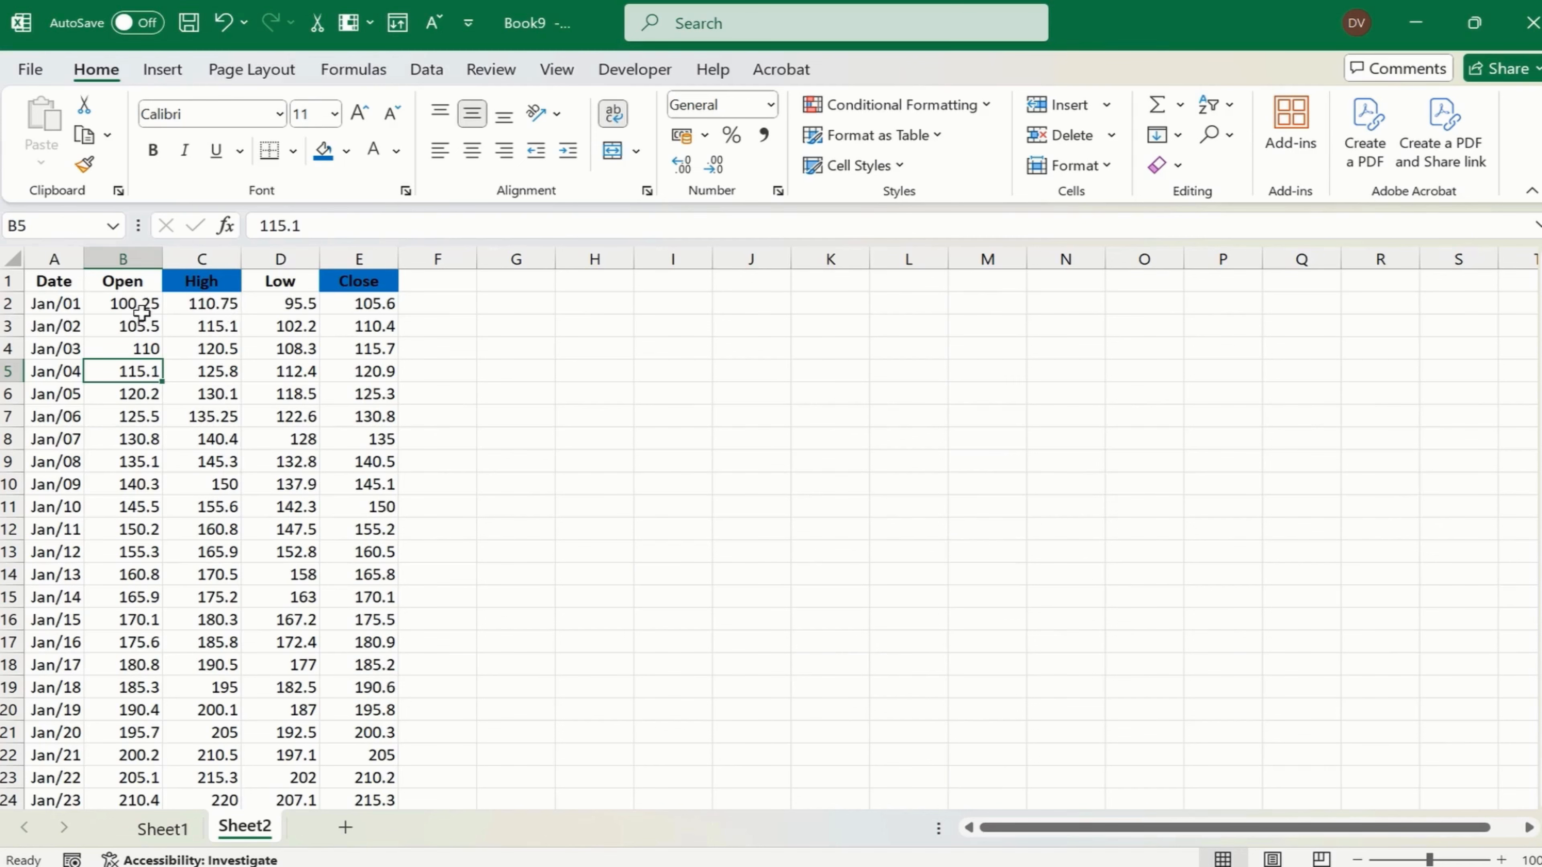
scroll(225, 349, down, 8)
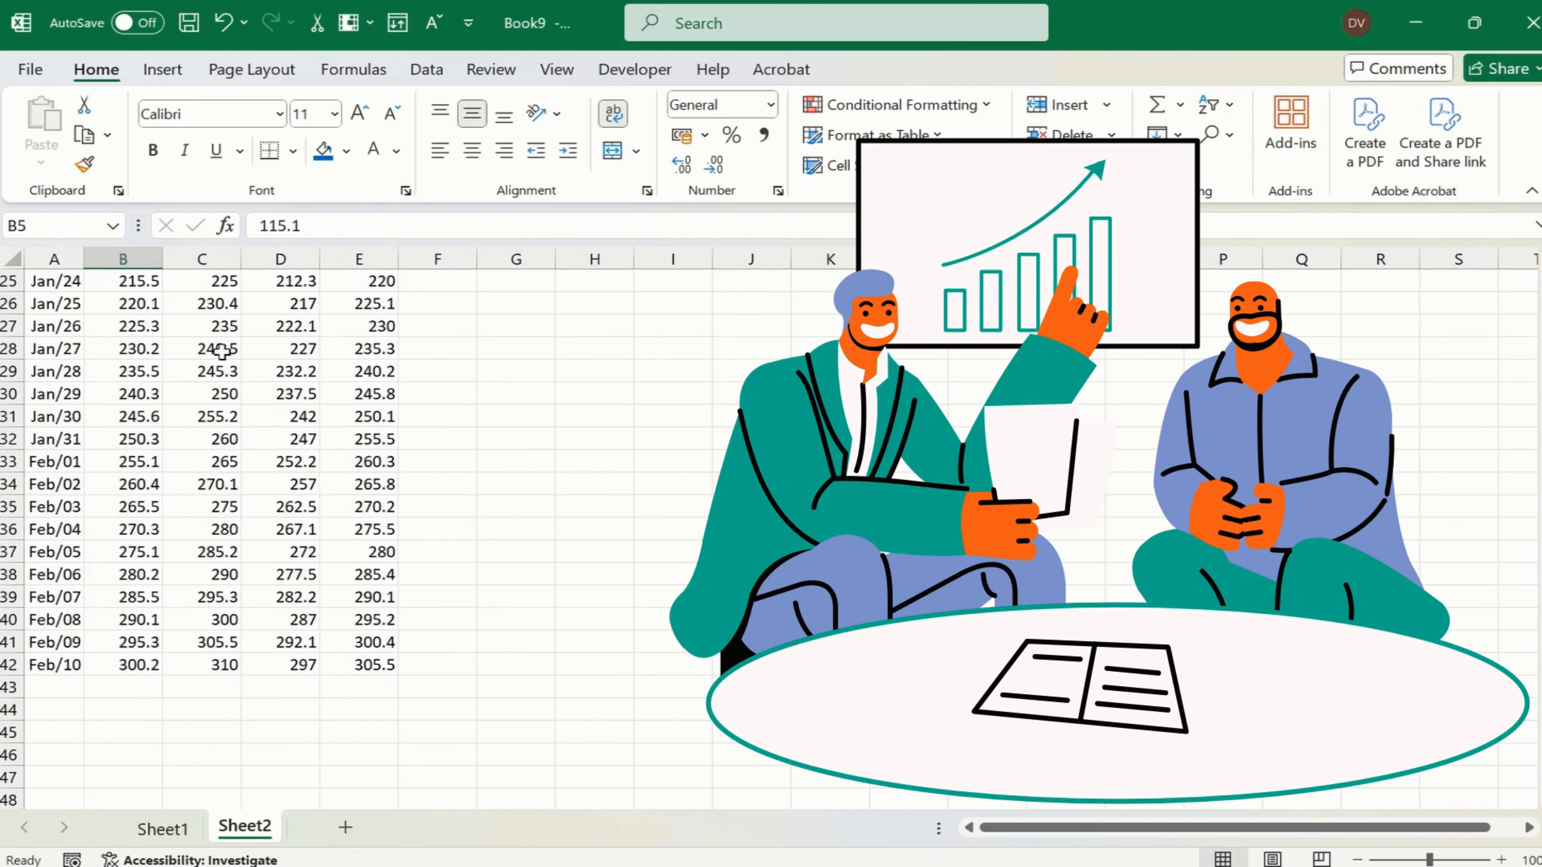
scroll(222, 351, up, 8)
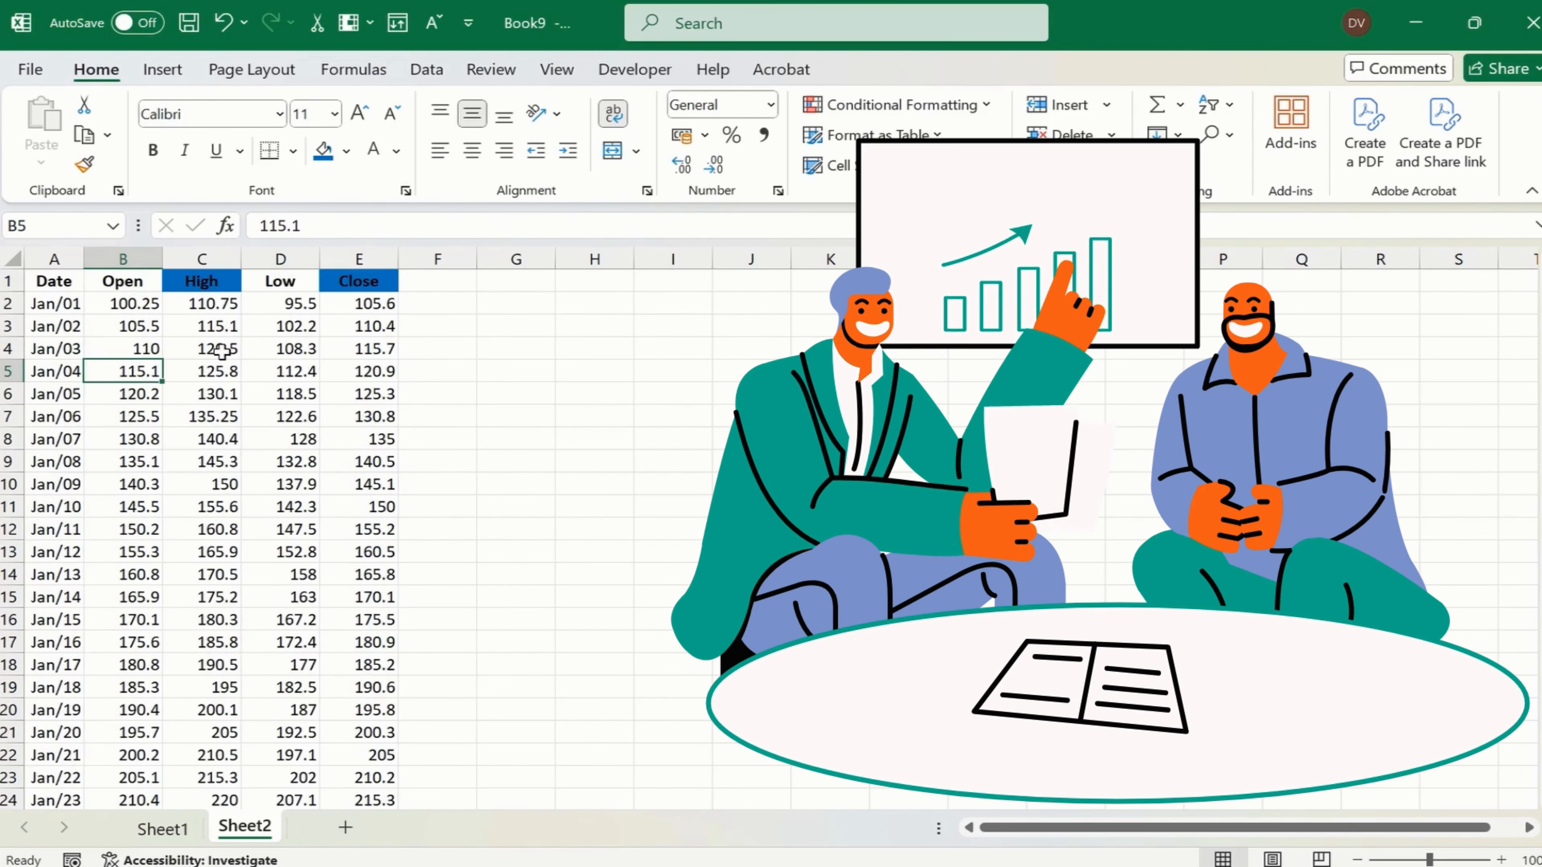
- Change the Date column's custom number format to mmm-dd
click(65, 303)
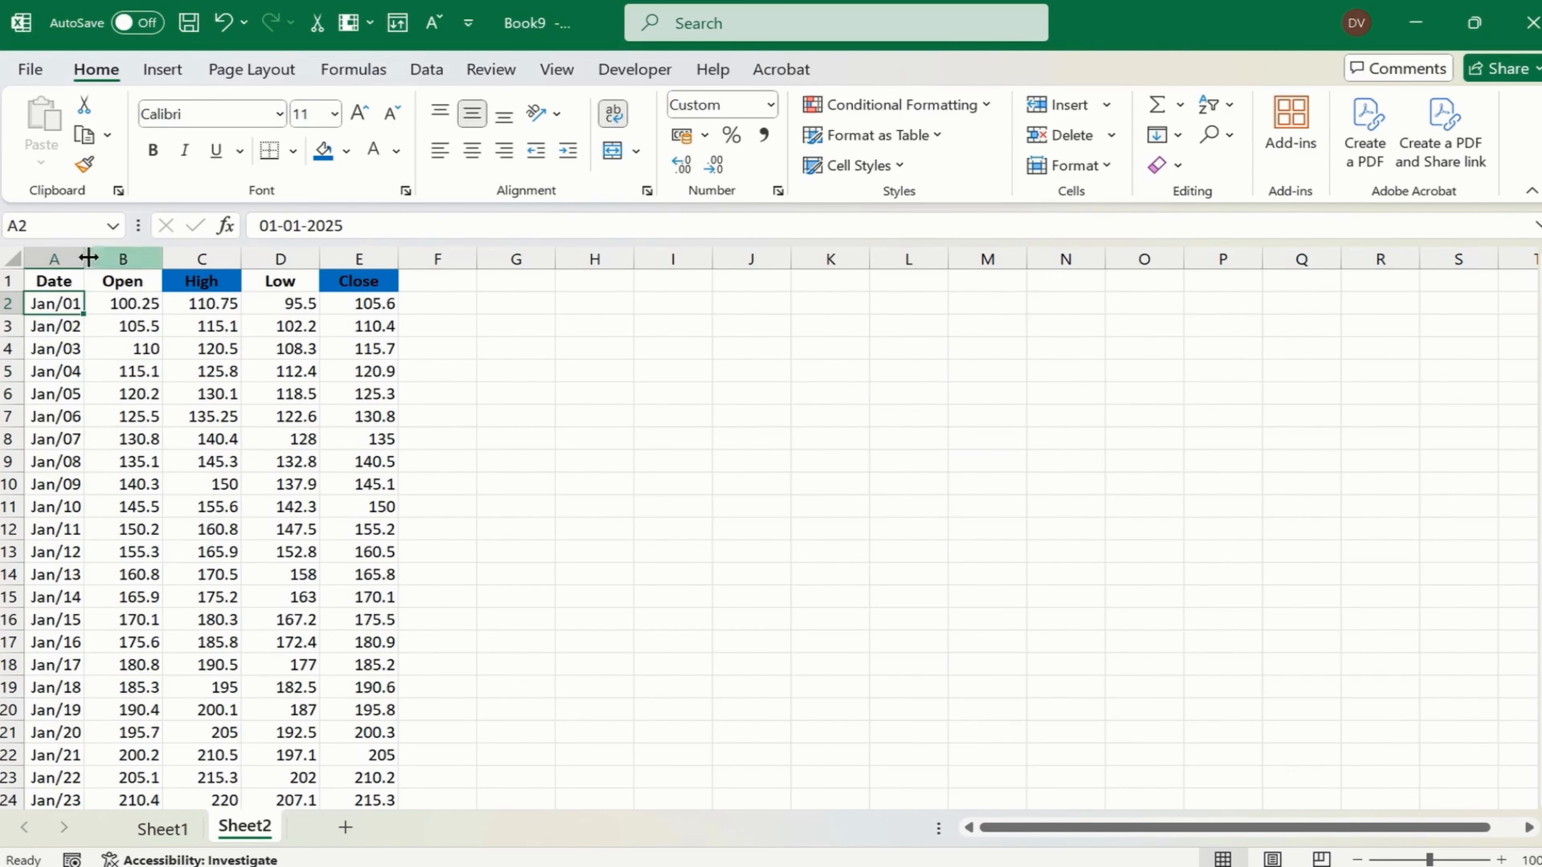
click(61, 259)
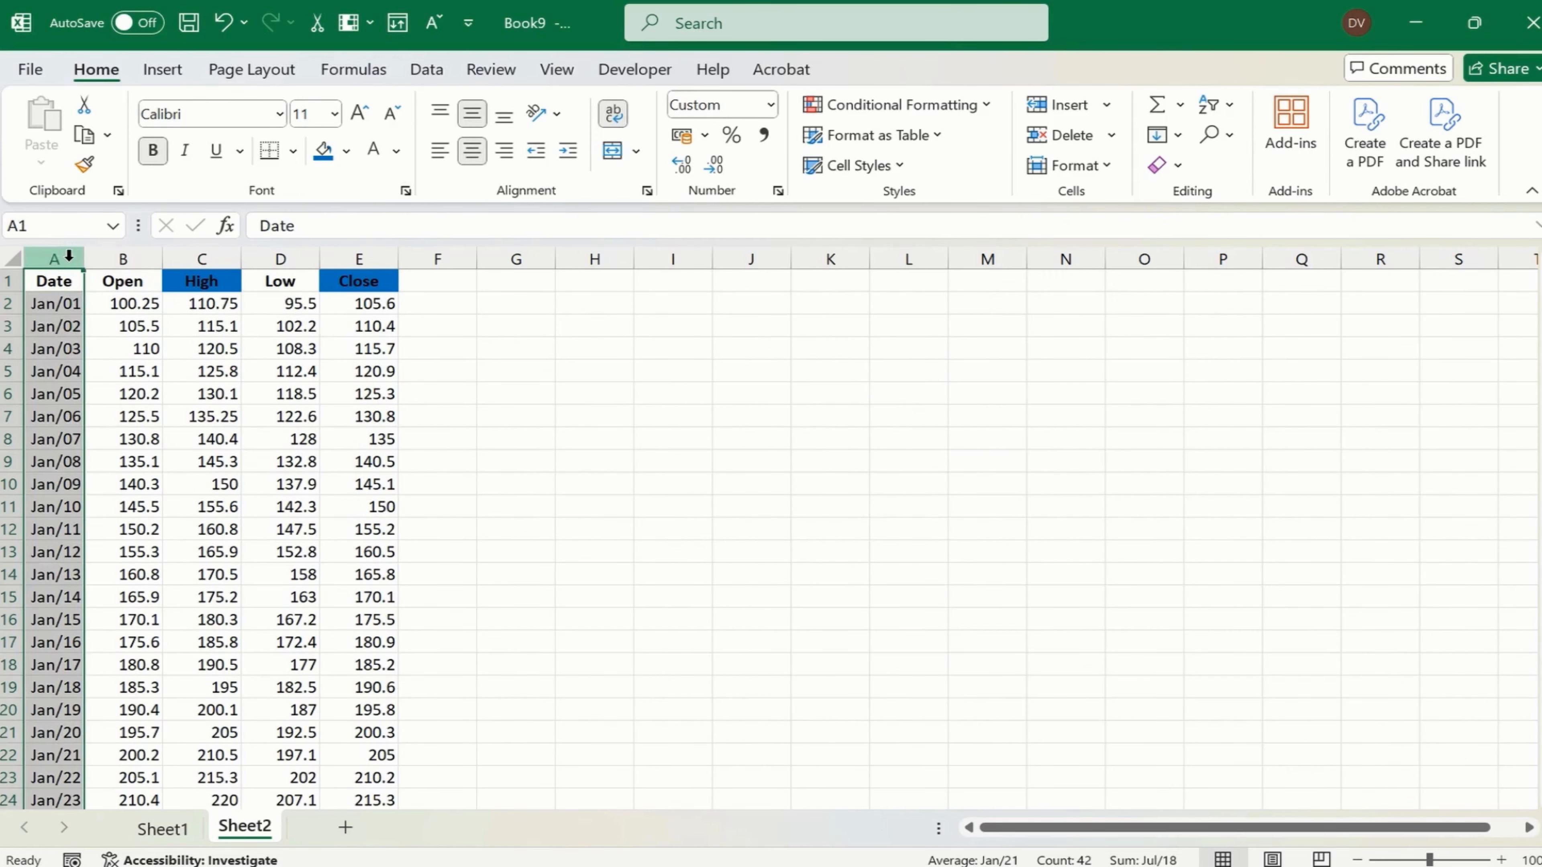
key(ctrl+1)
click(729, 428)
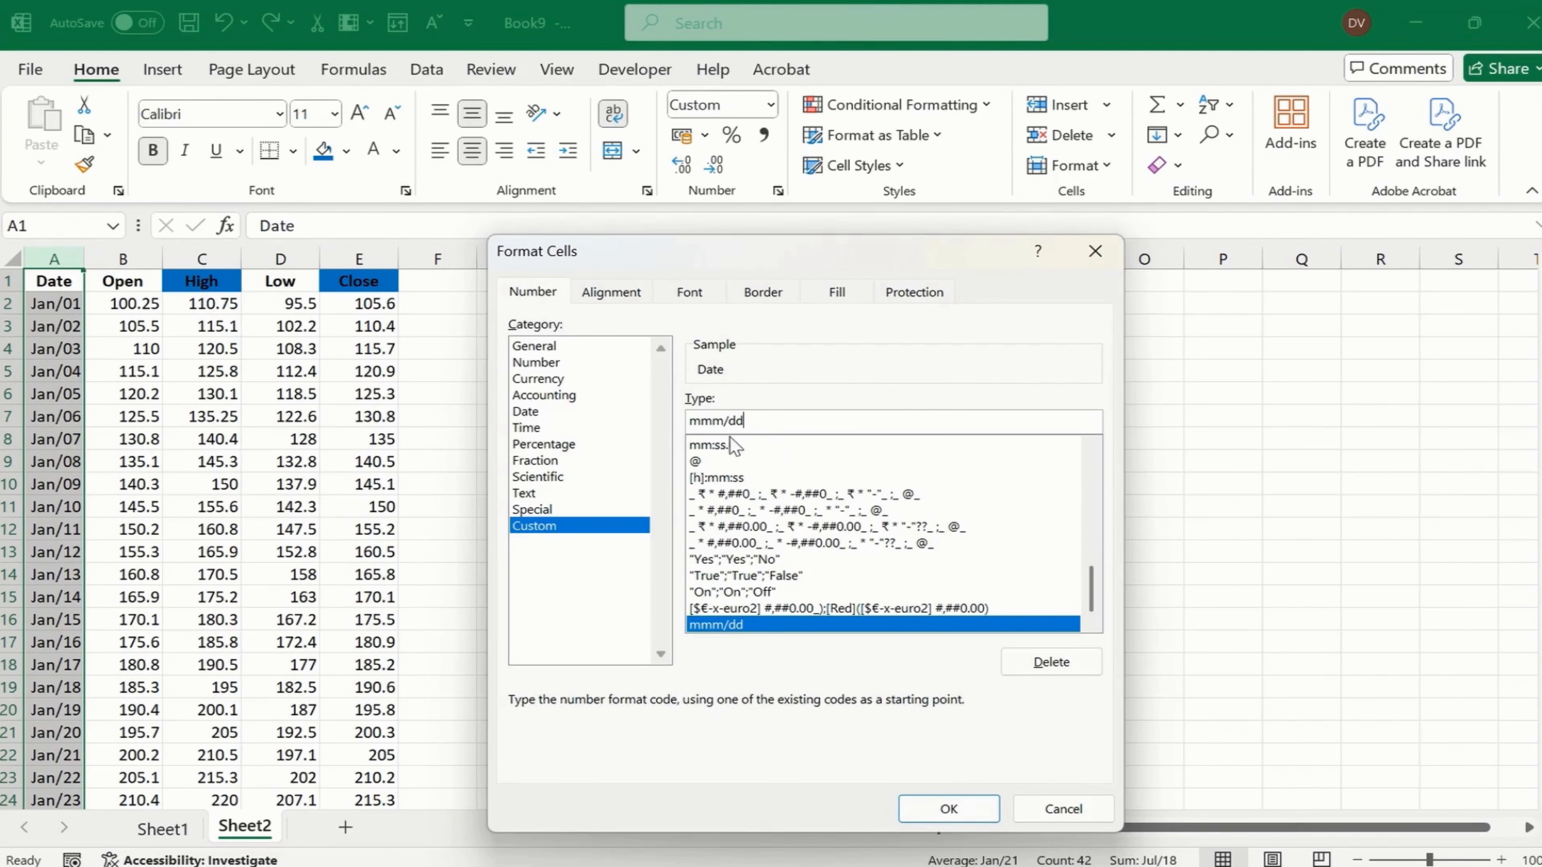
key(Left)
key(Left)
key(BackSpace)
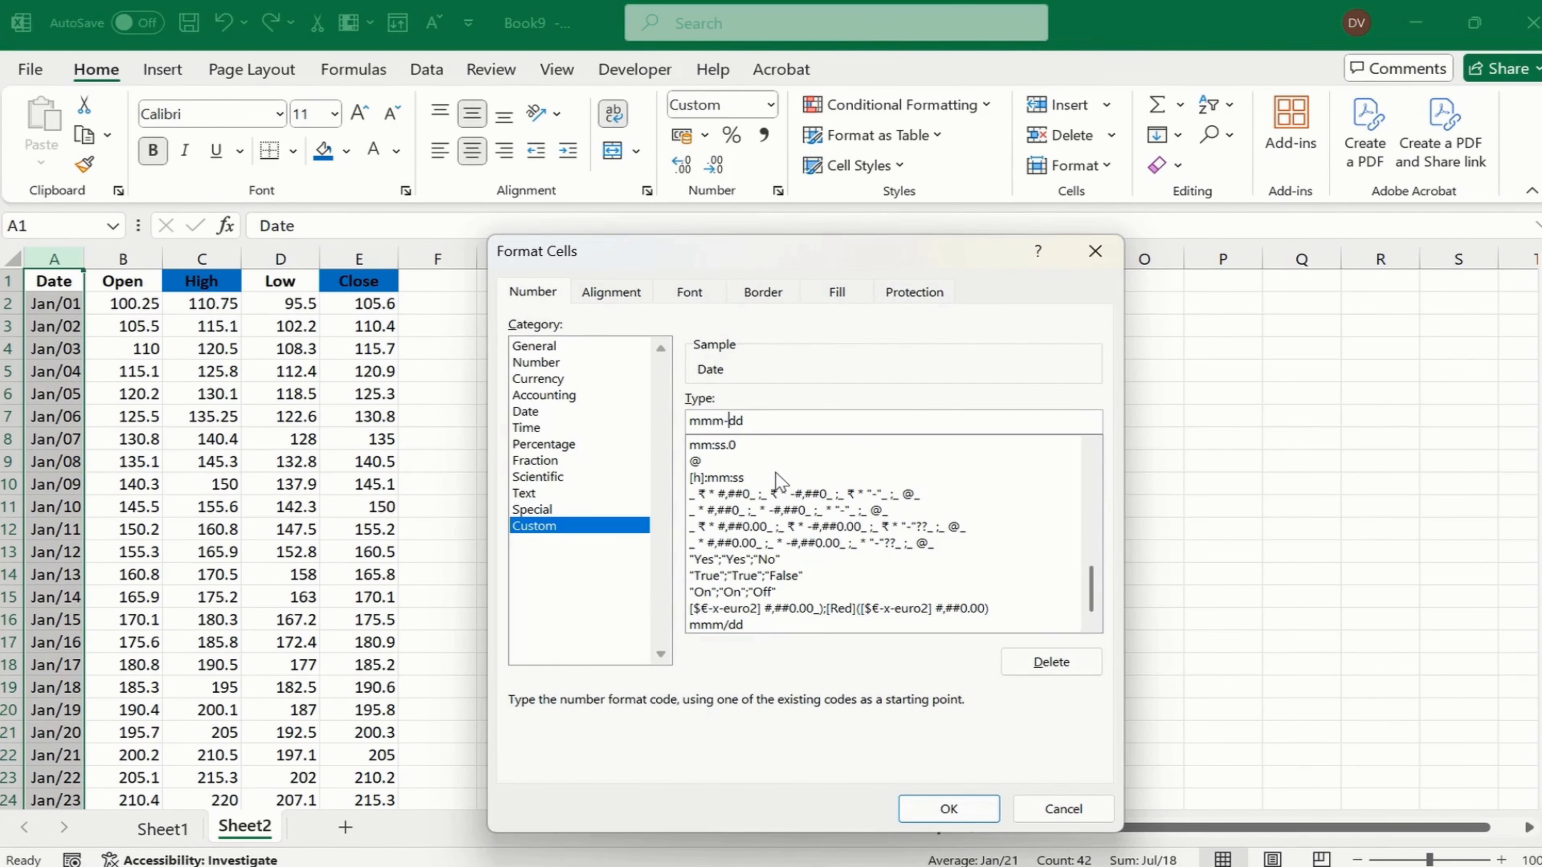
text(-)
click(948, 808)
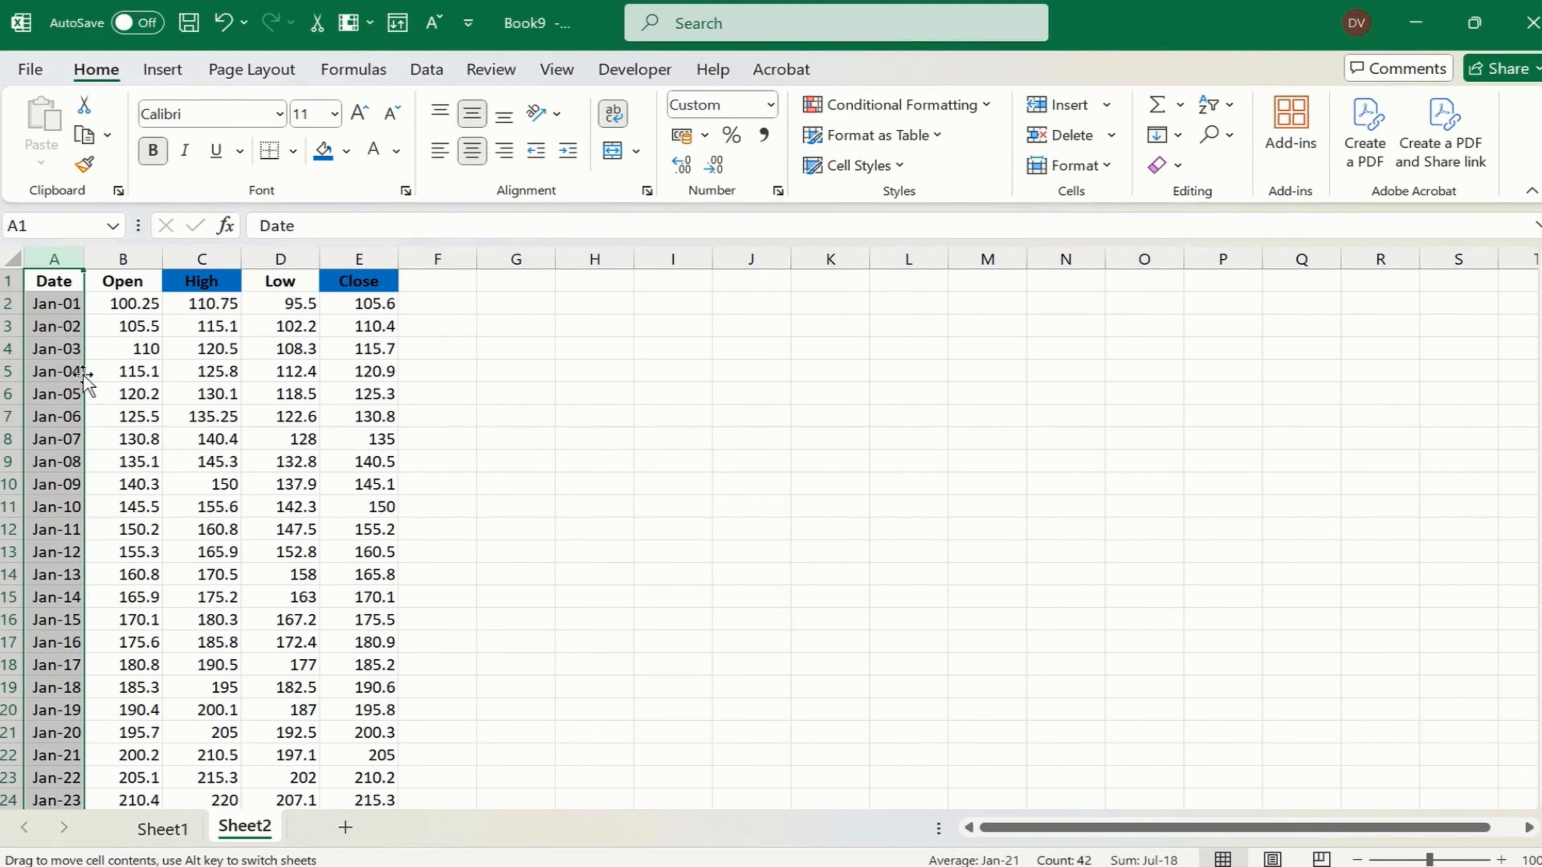
- Select the whole Date-to-Close table, A1:E42, including its headers, as the chart data
click(72, 308)
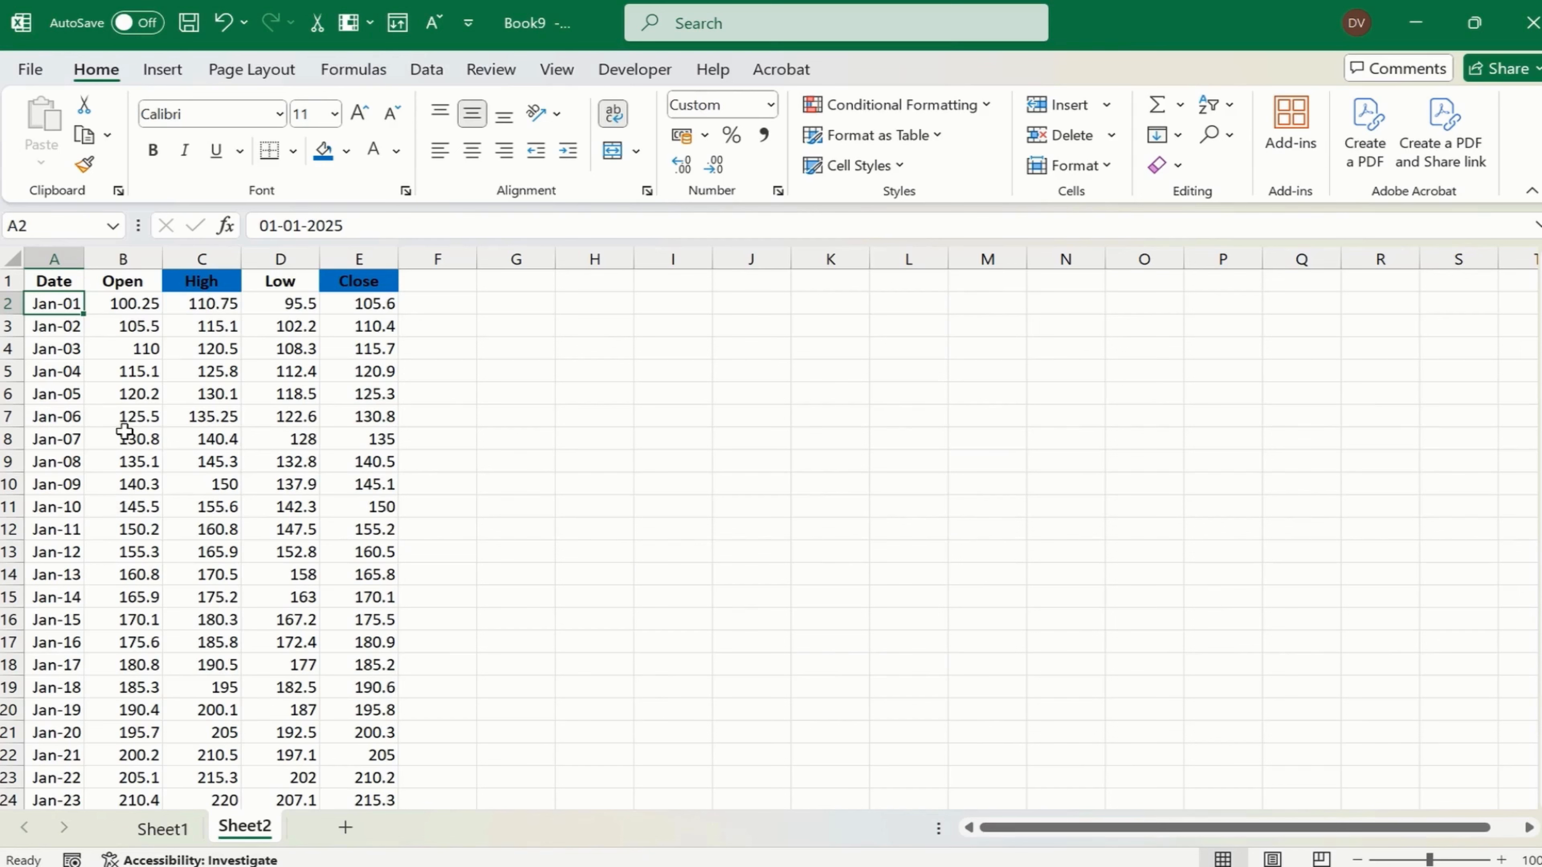
key(Up)
key(shift+Right)
key(shift+Right)
key(shift+Right)
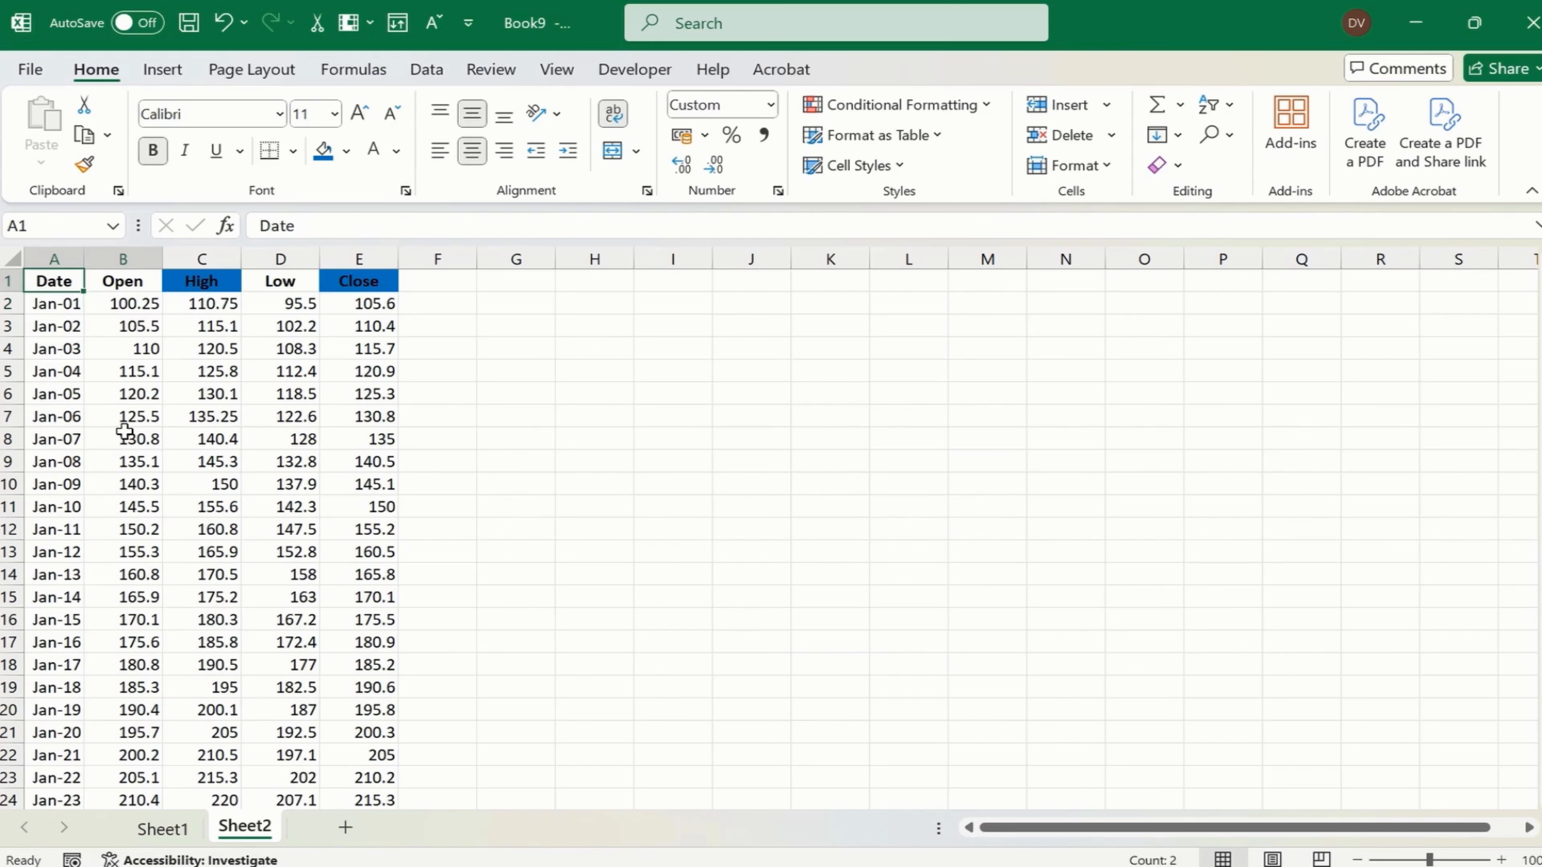
key(shift+Right)
key(ctrl+shift+Down)
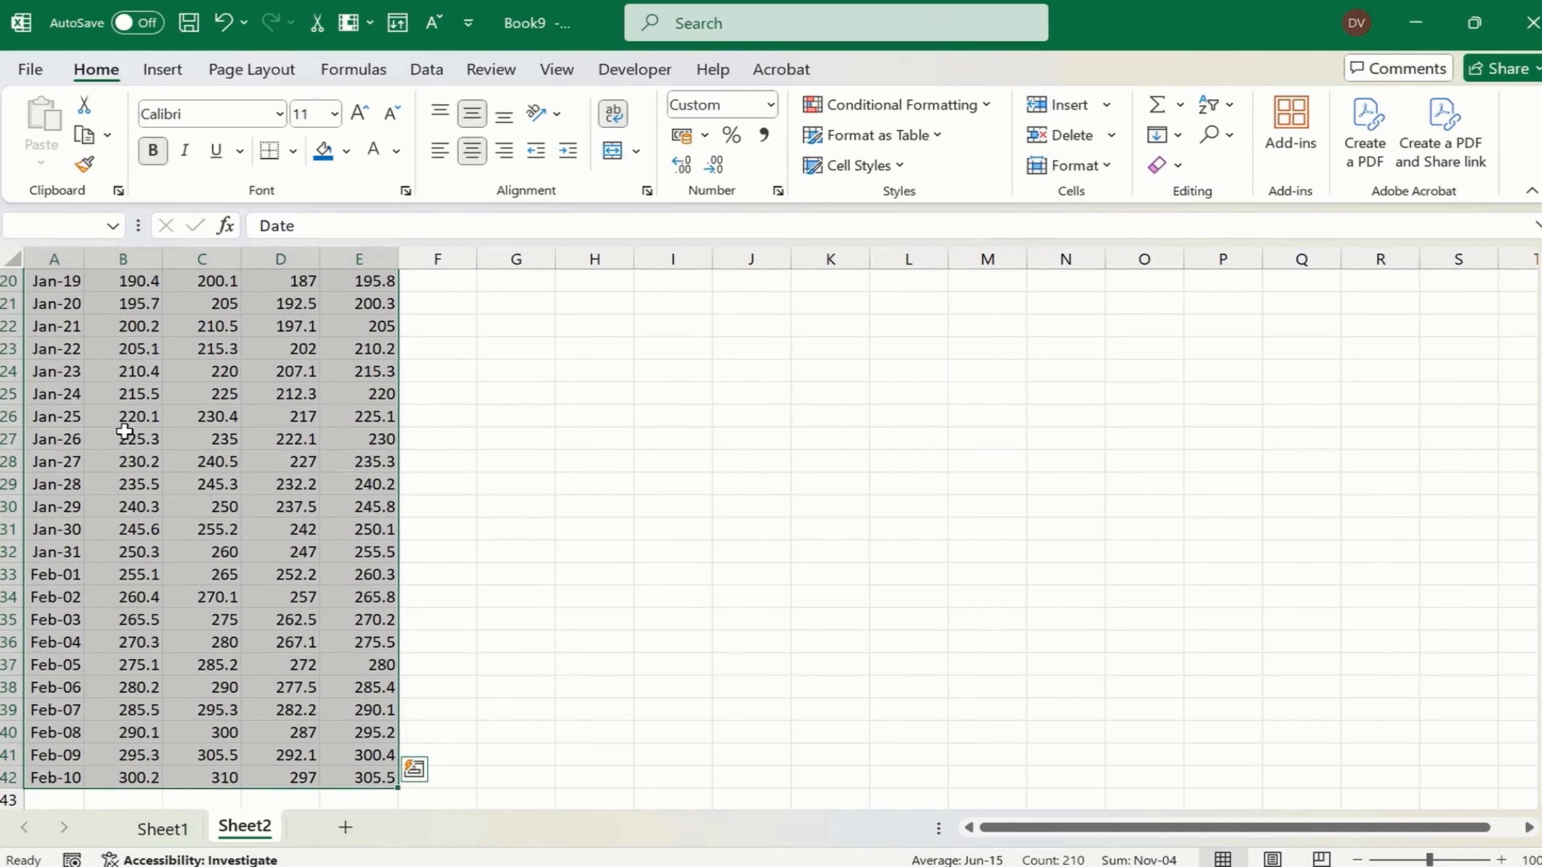
click(160, 76)
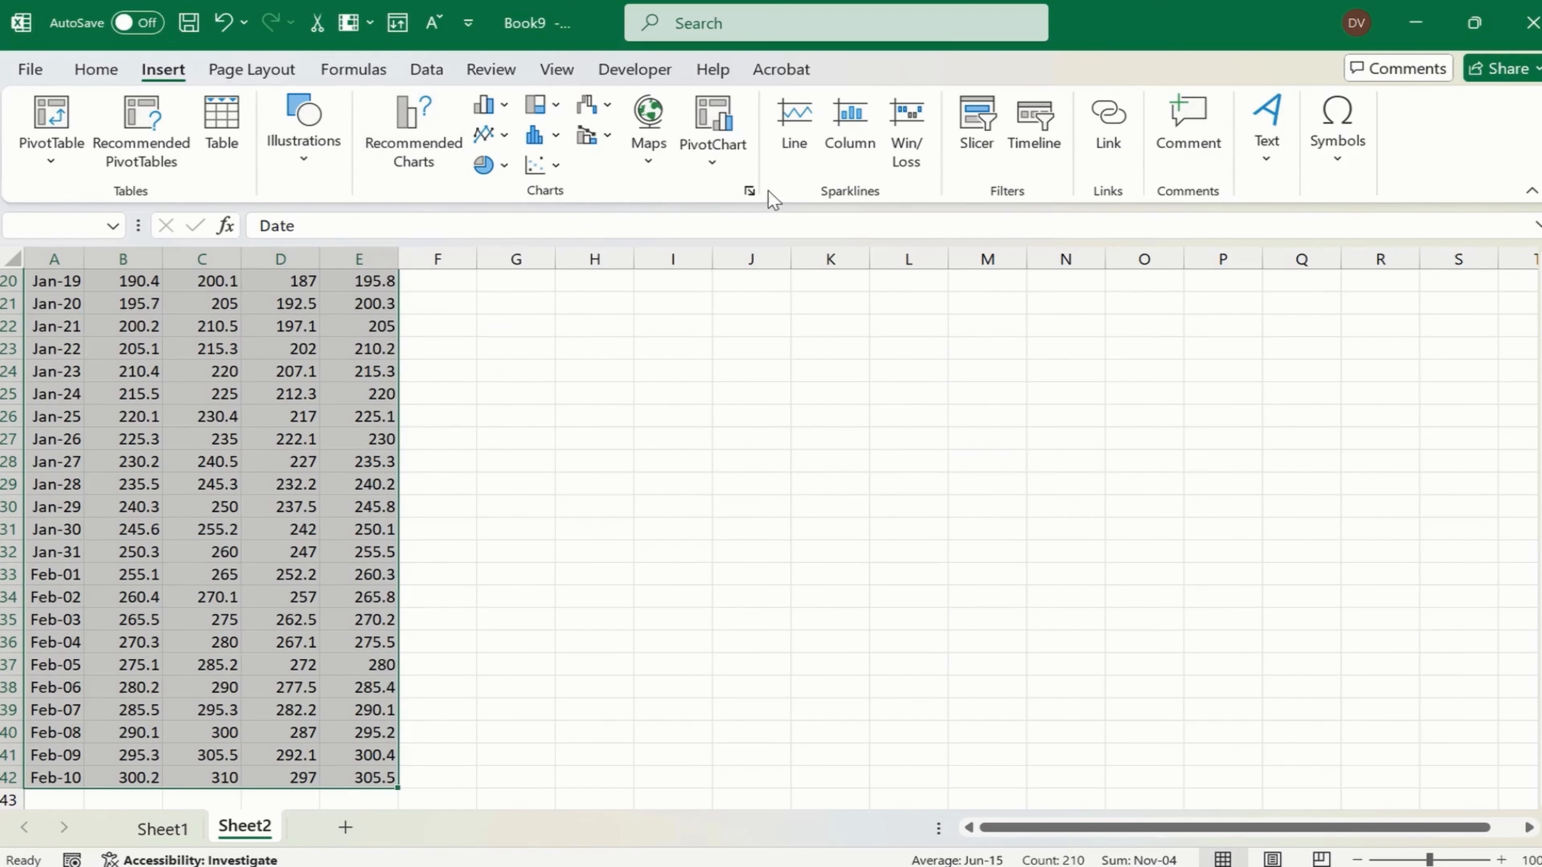
click(750, 191)
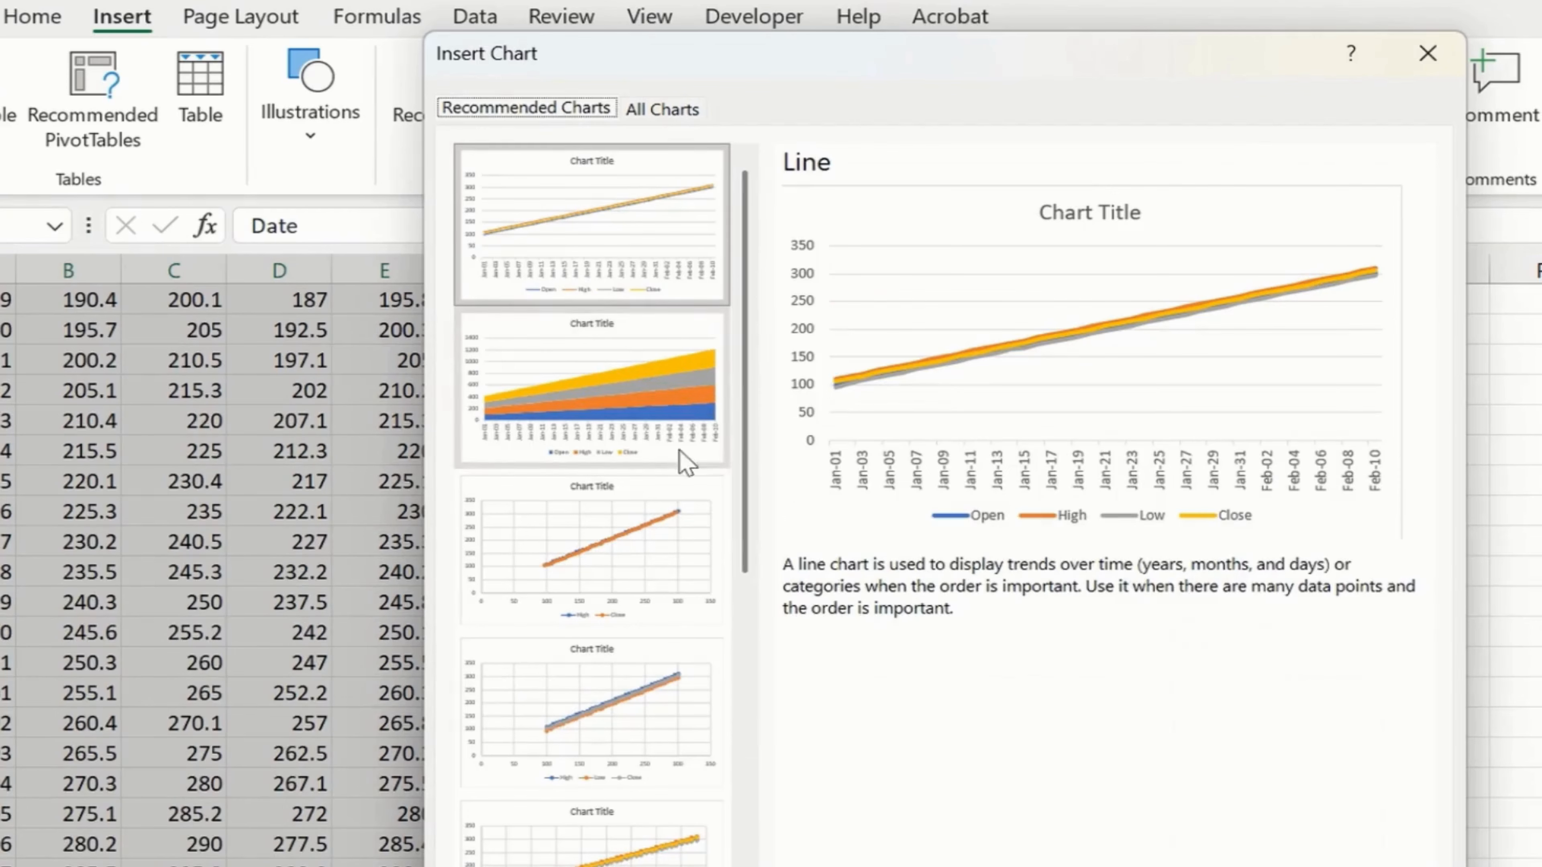
key(Escape)
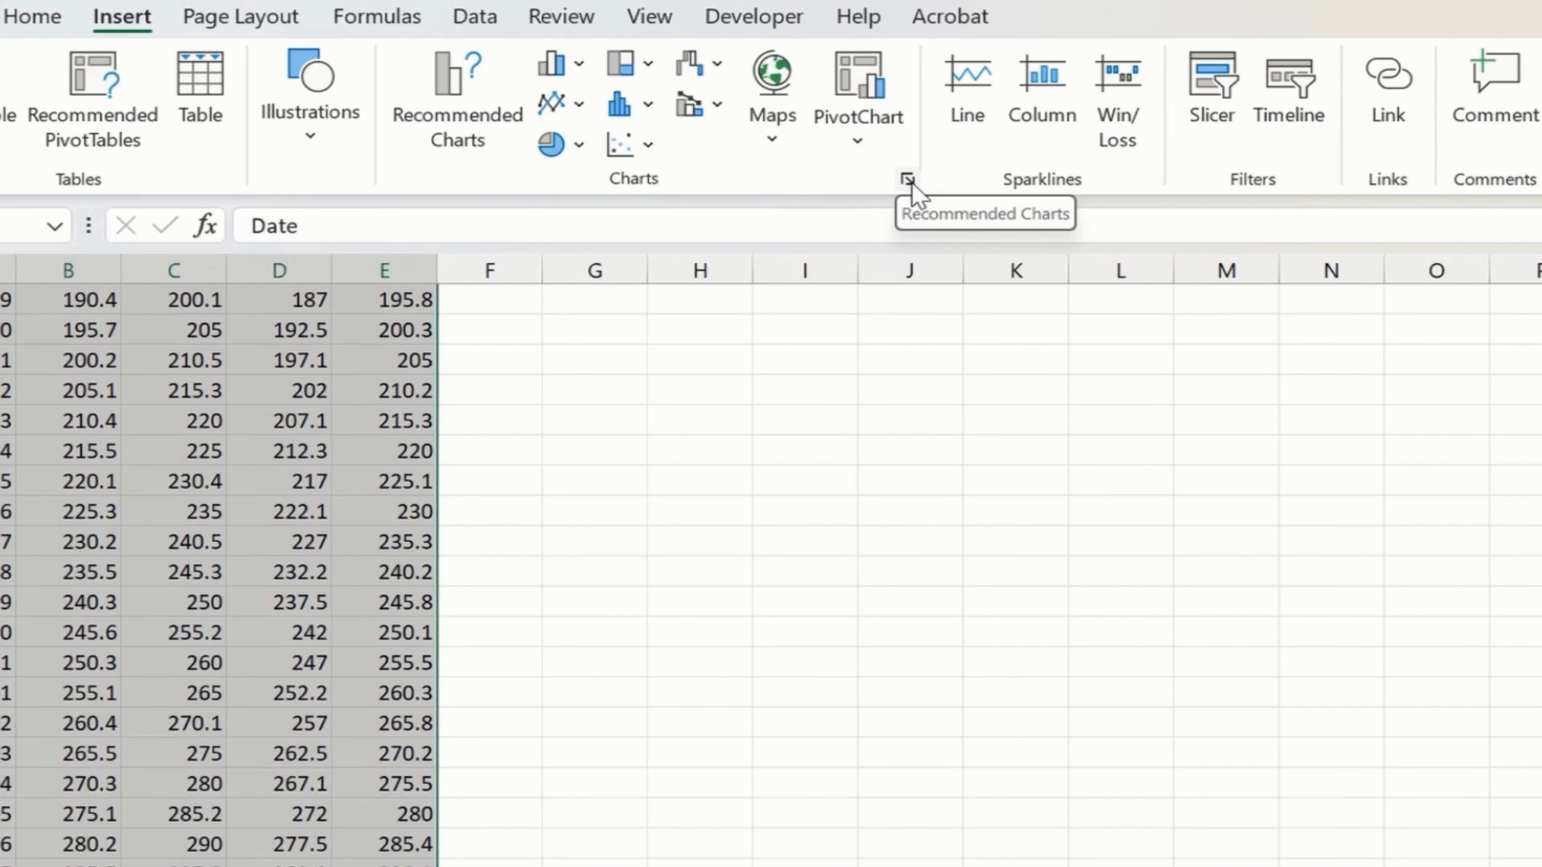
click(907, 179)
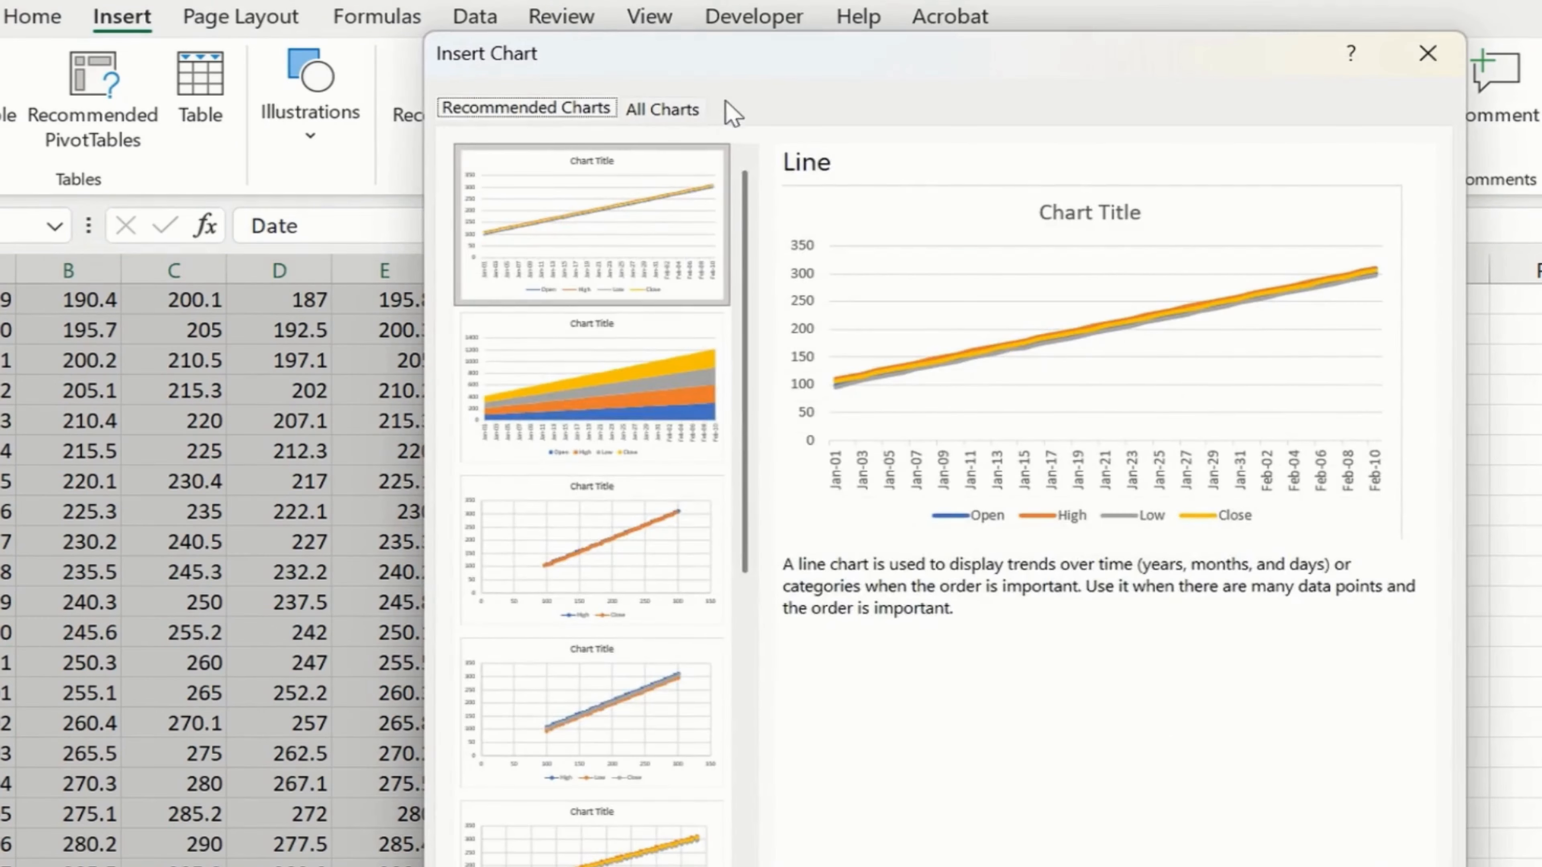
click(675, 110)
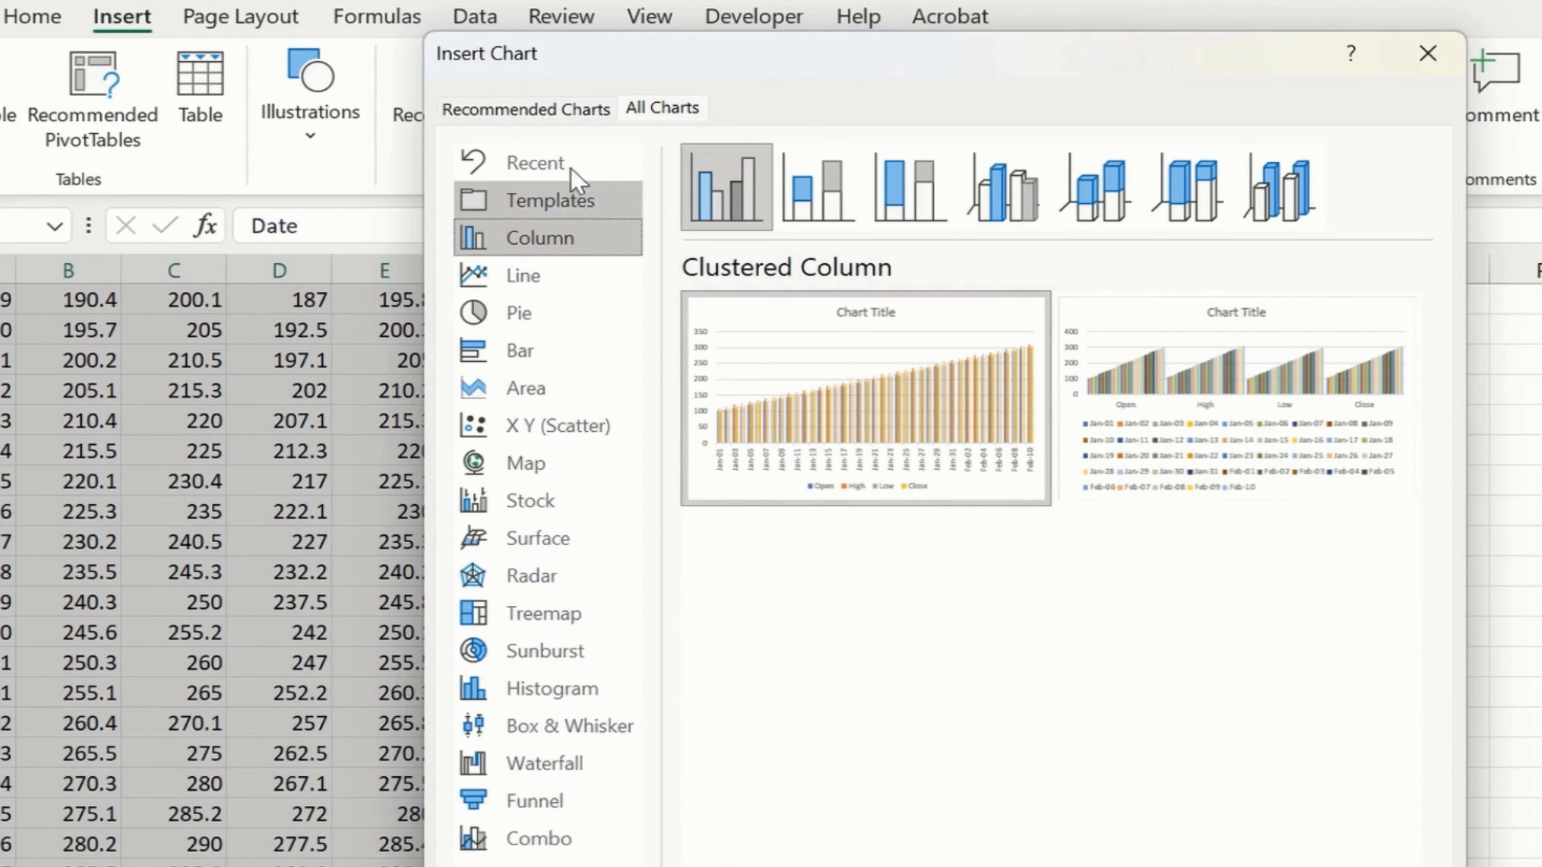
click(523, 510)
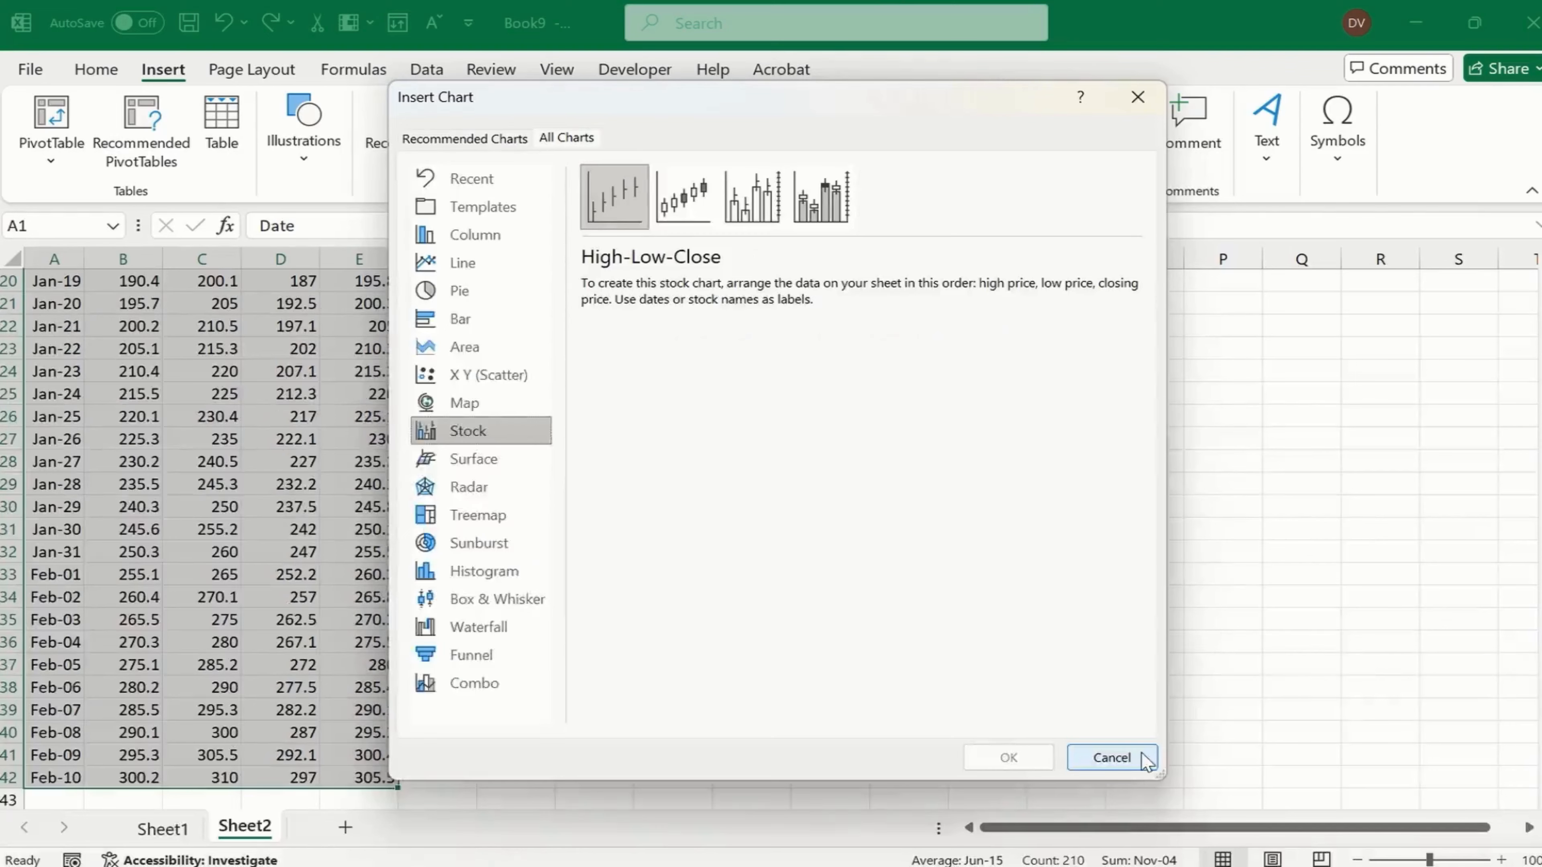
click(1374, 866)
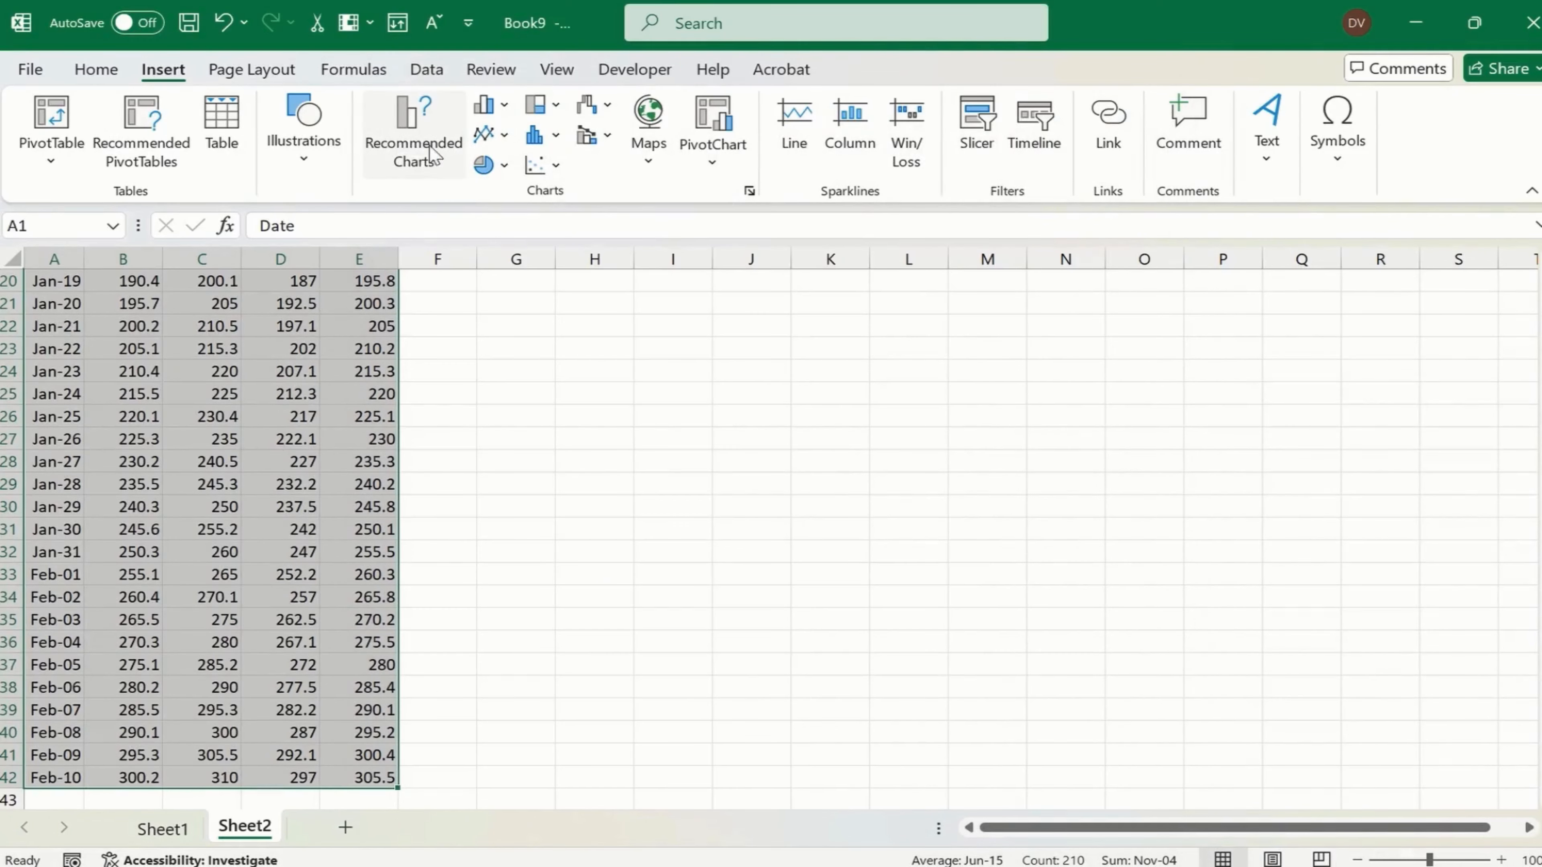
- Compare the stock chart subtypes and insert an Open-High-Low-Close stock chart from the selected table
click(418, 157)
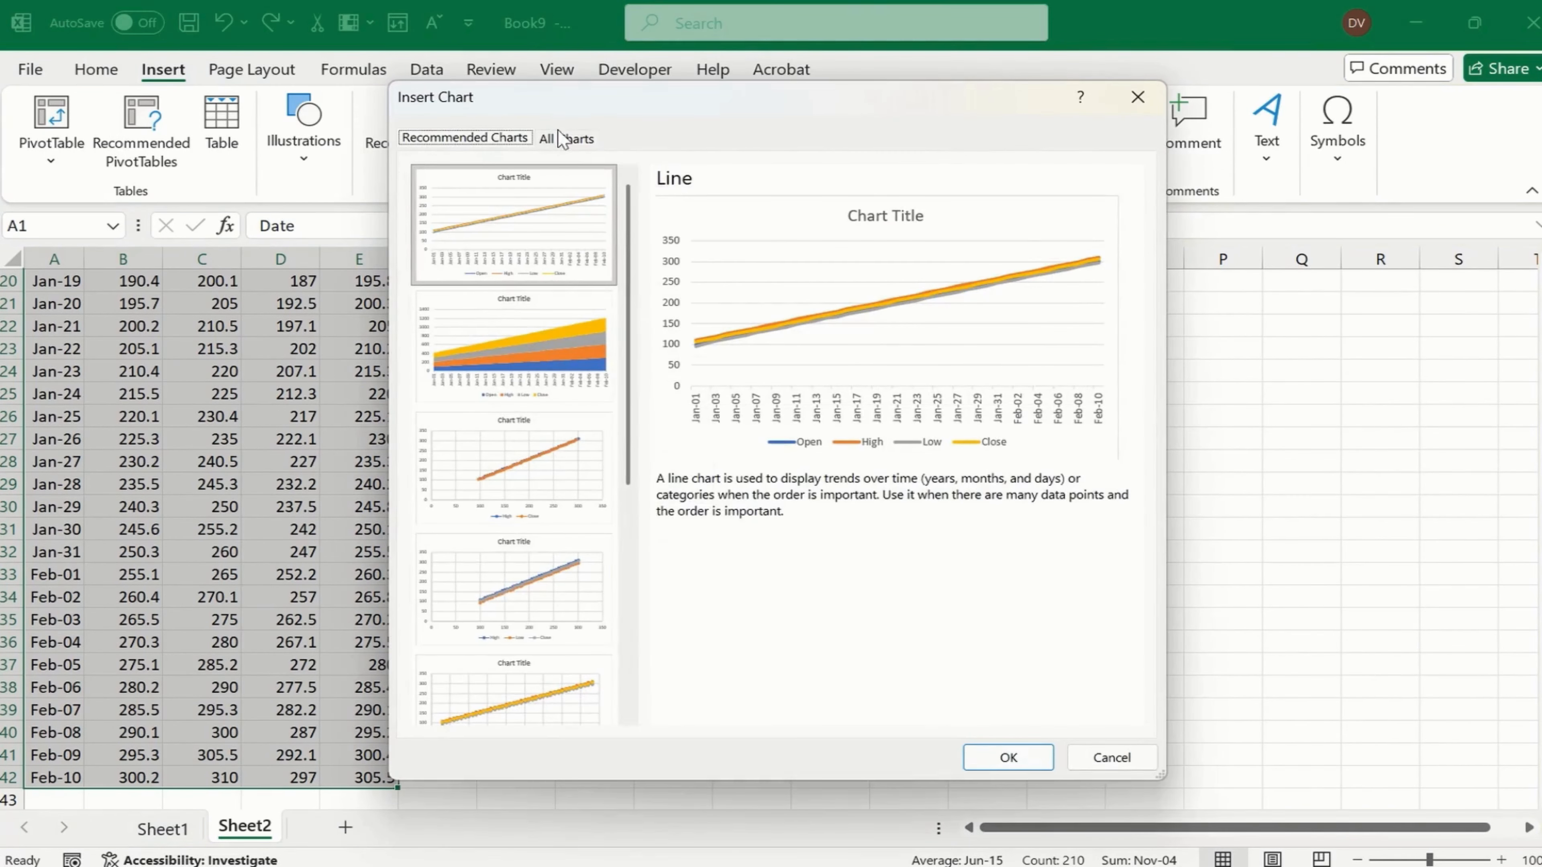
click(567, 138)
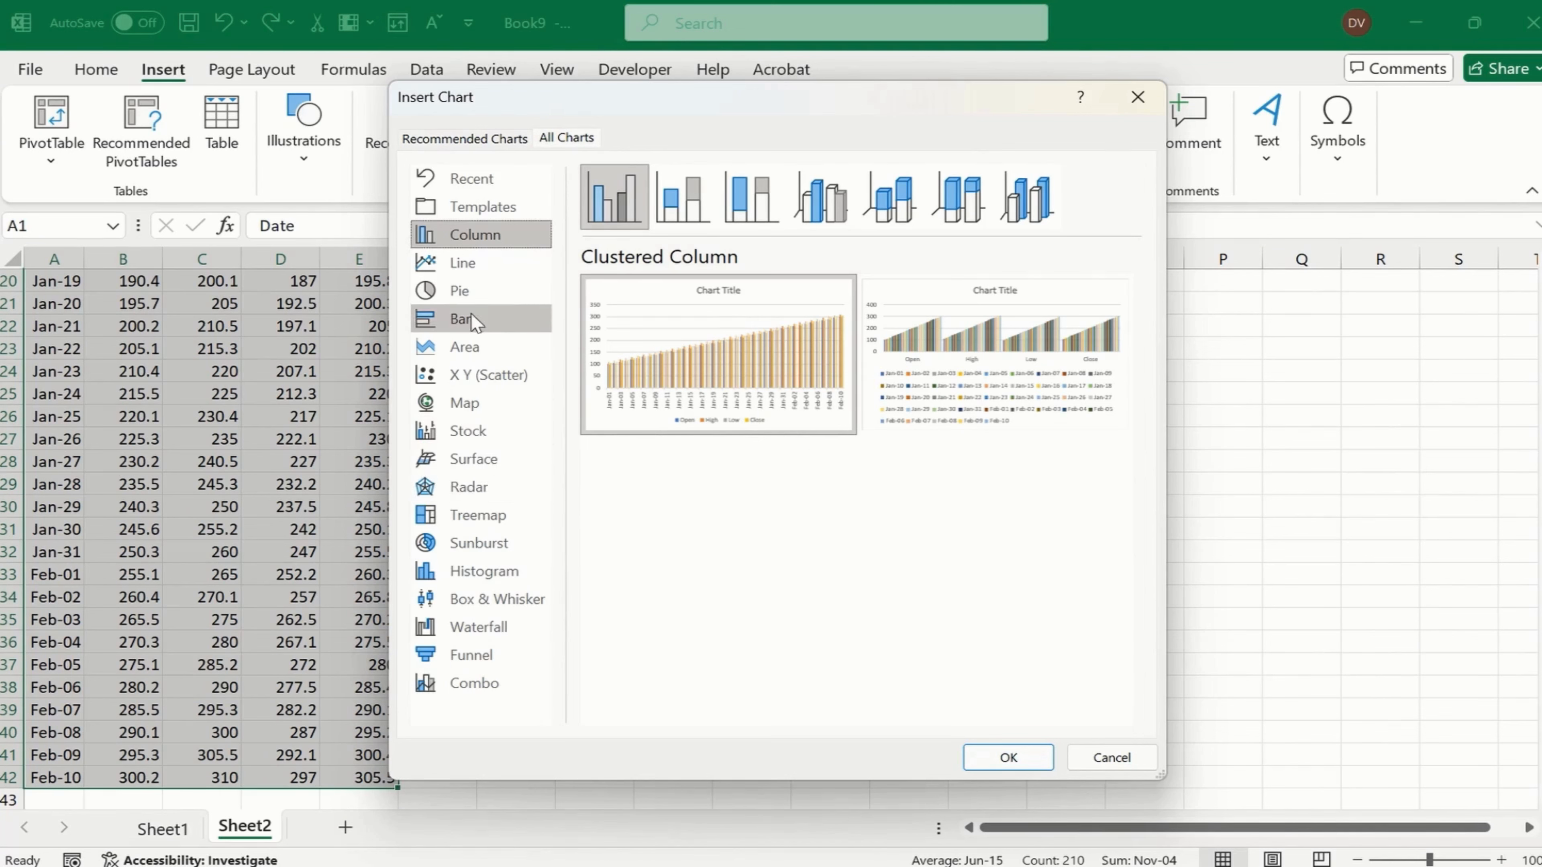
click(477, 432)
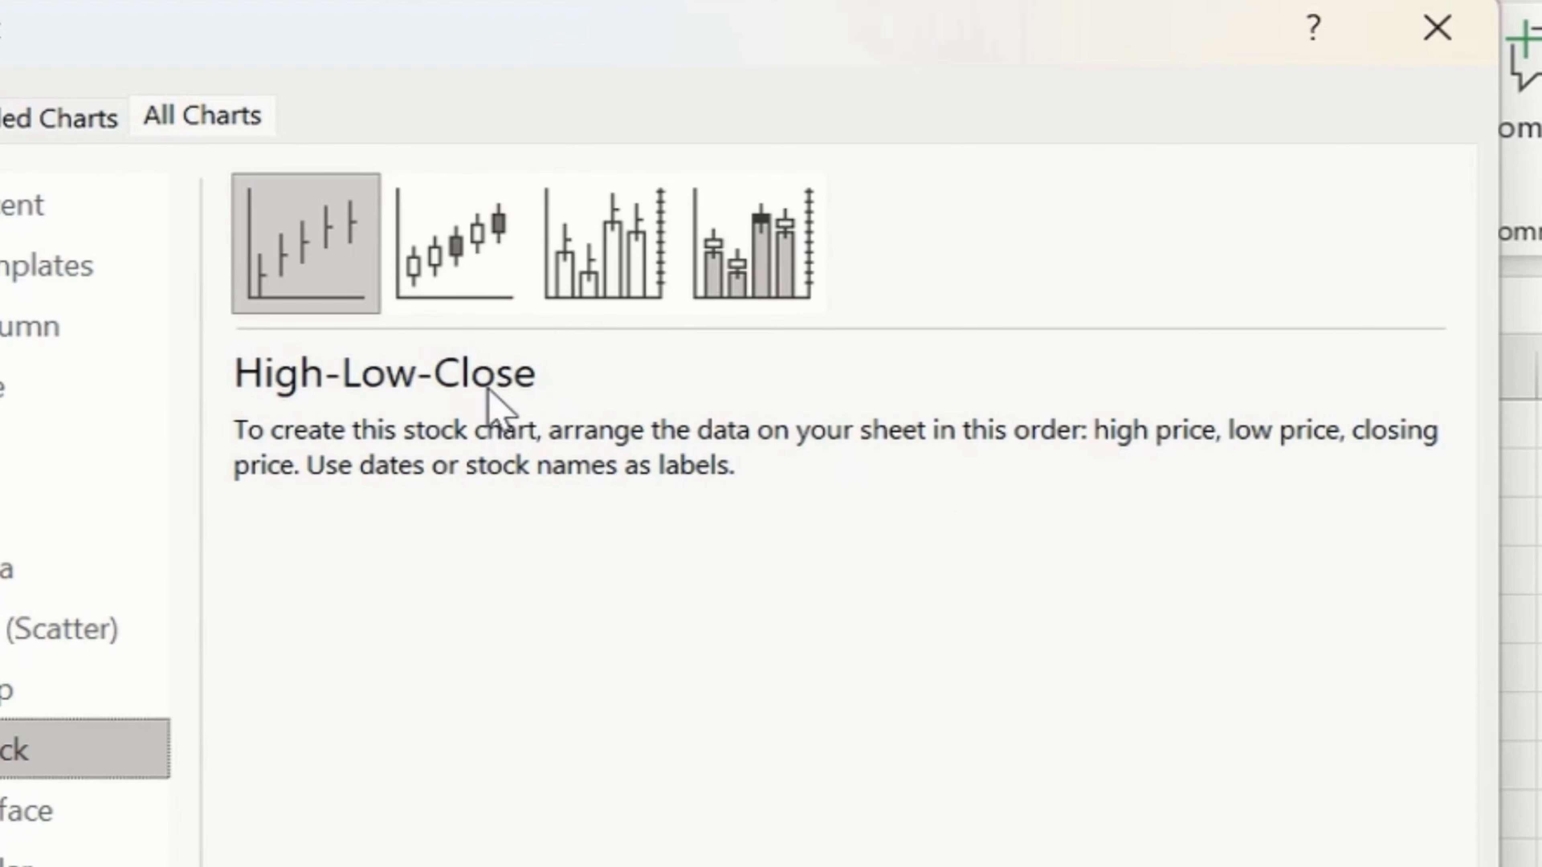
click(500, 274)
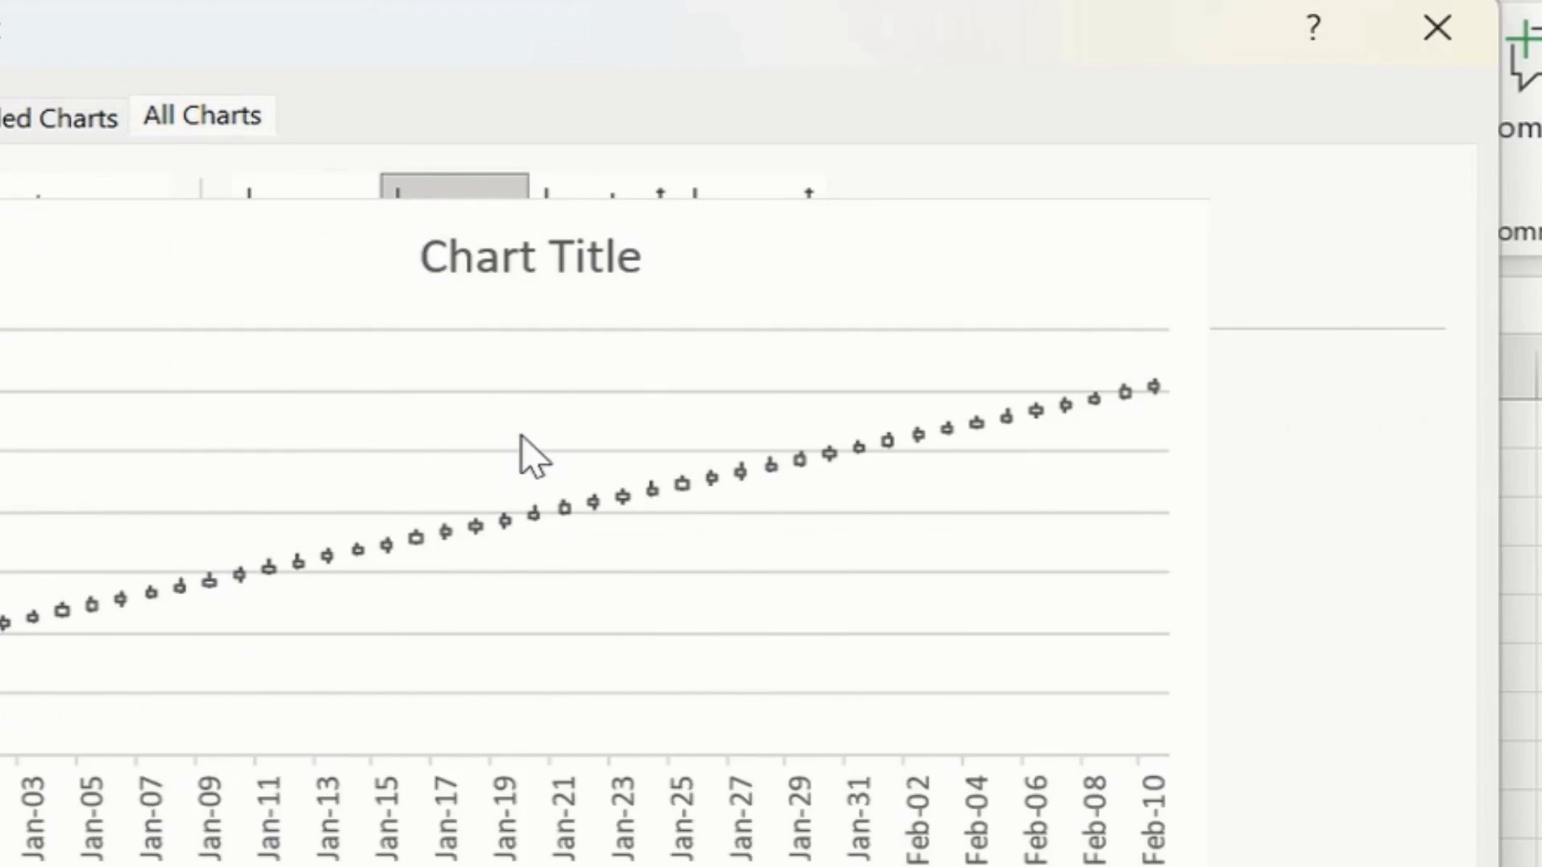
mouse_move(579, 576)
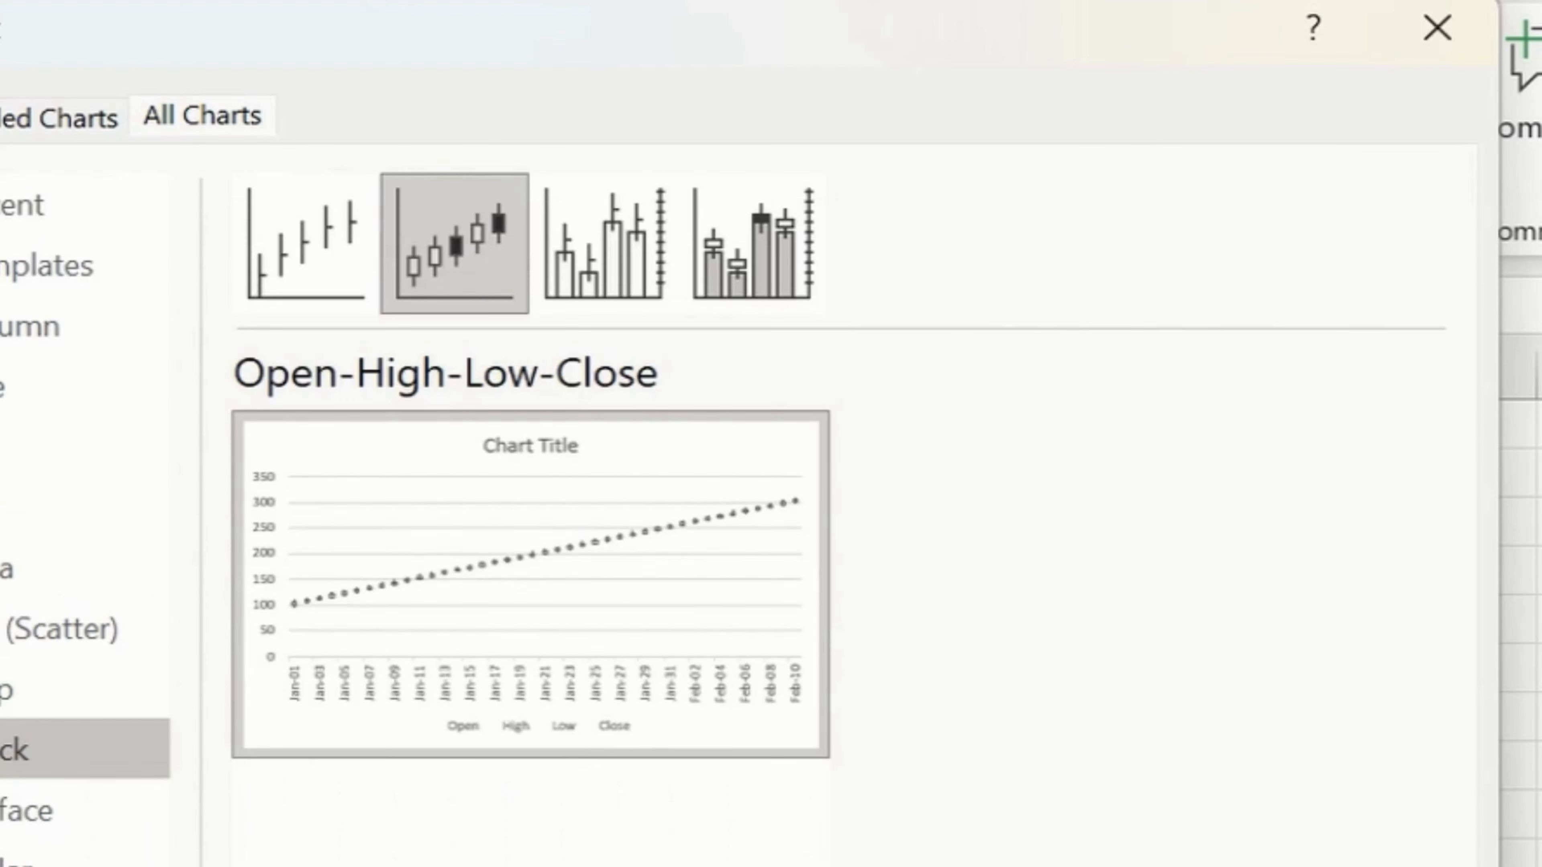
click(625, 286)
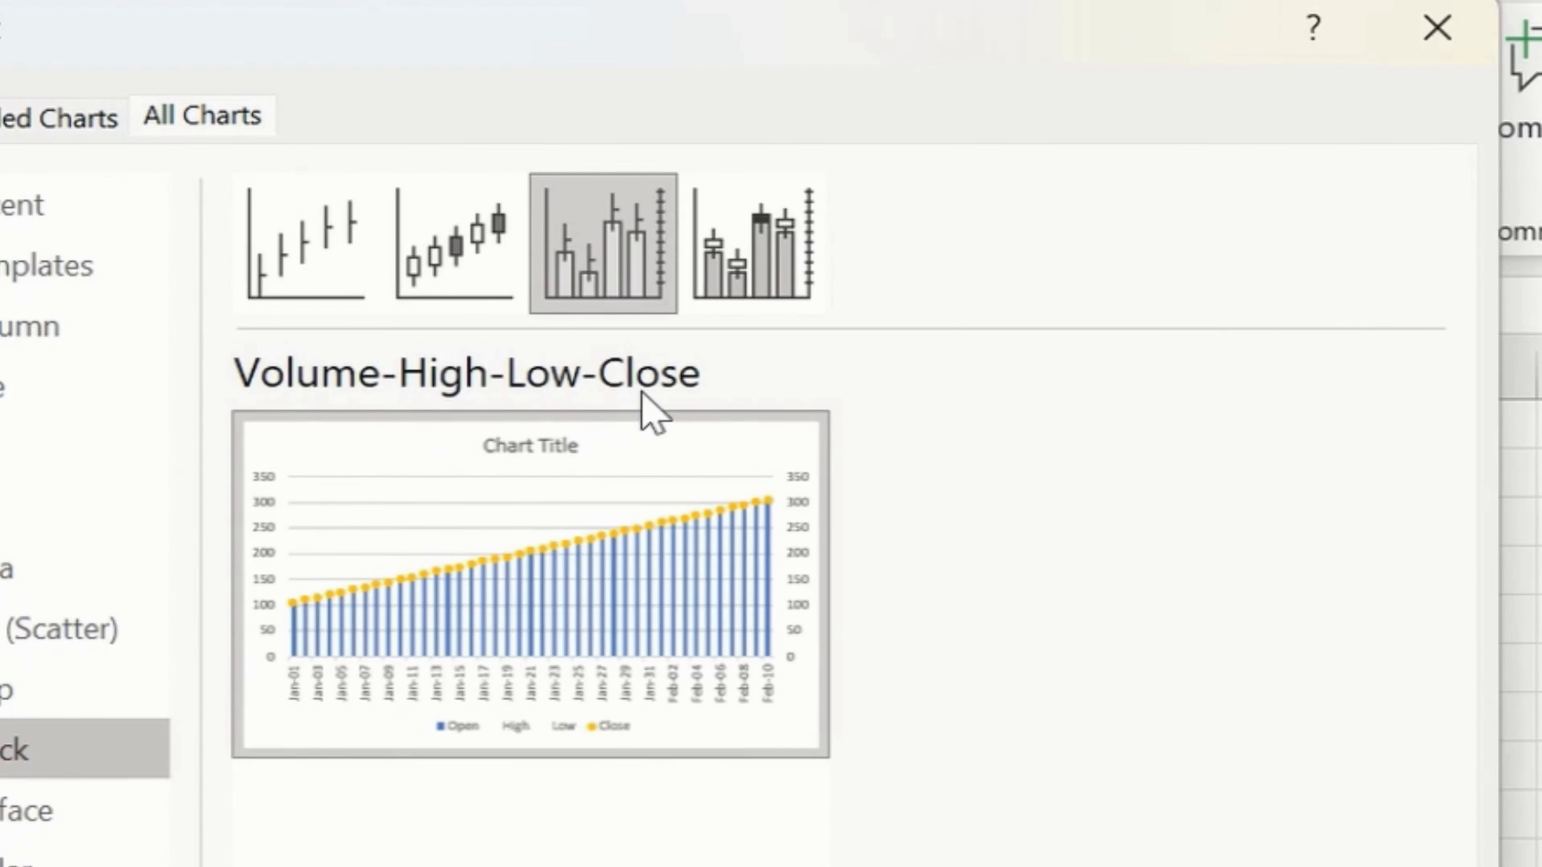
click(756, 284)
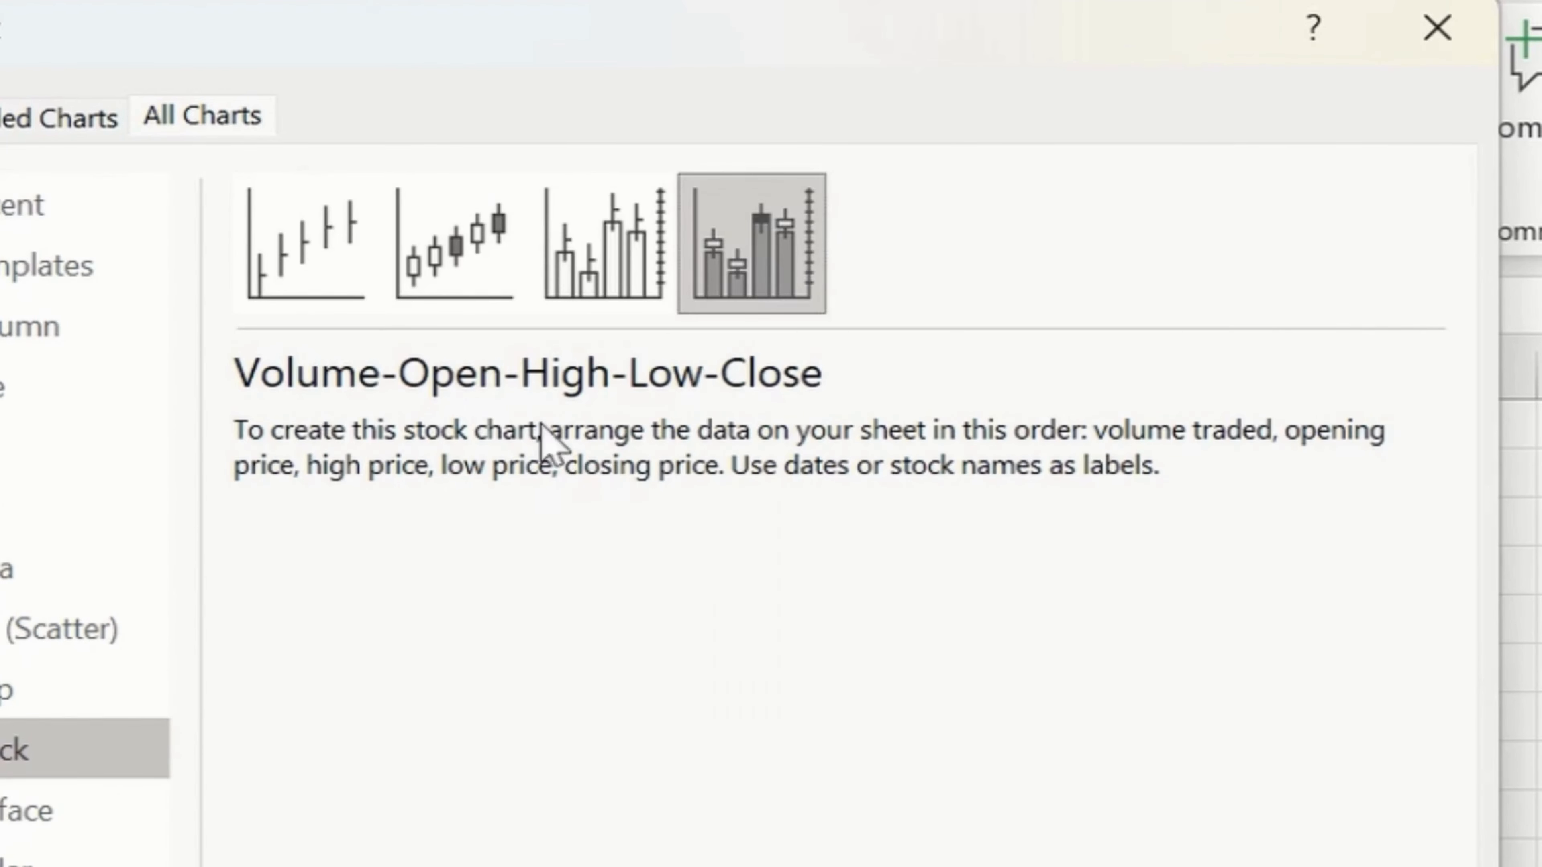
click(631, 298)
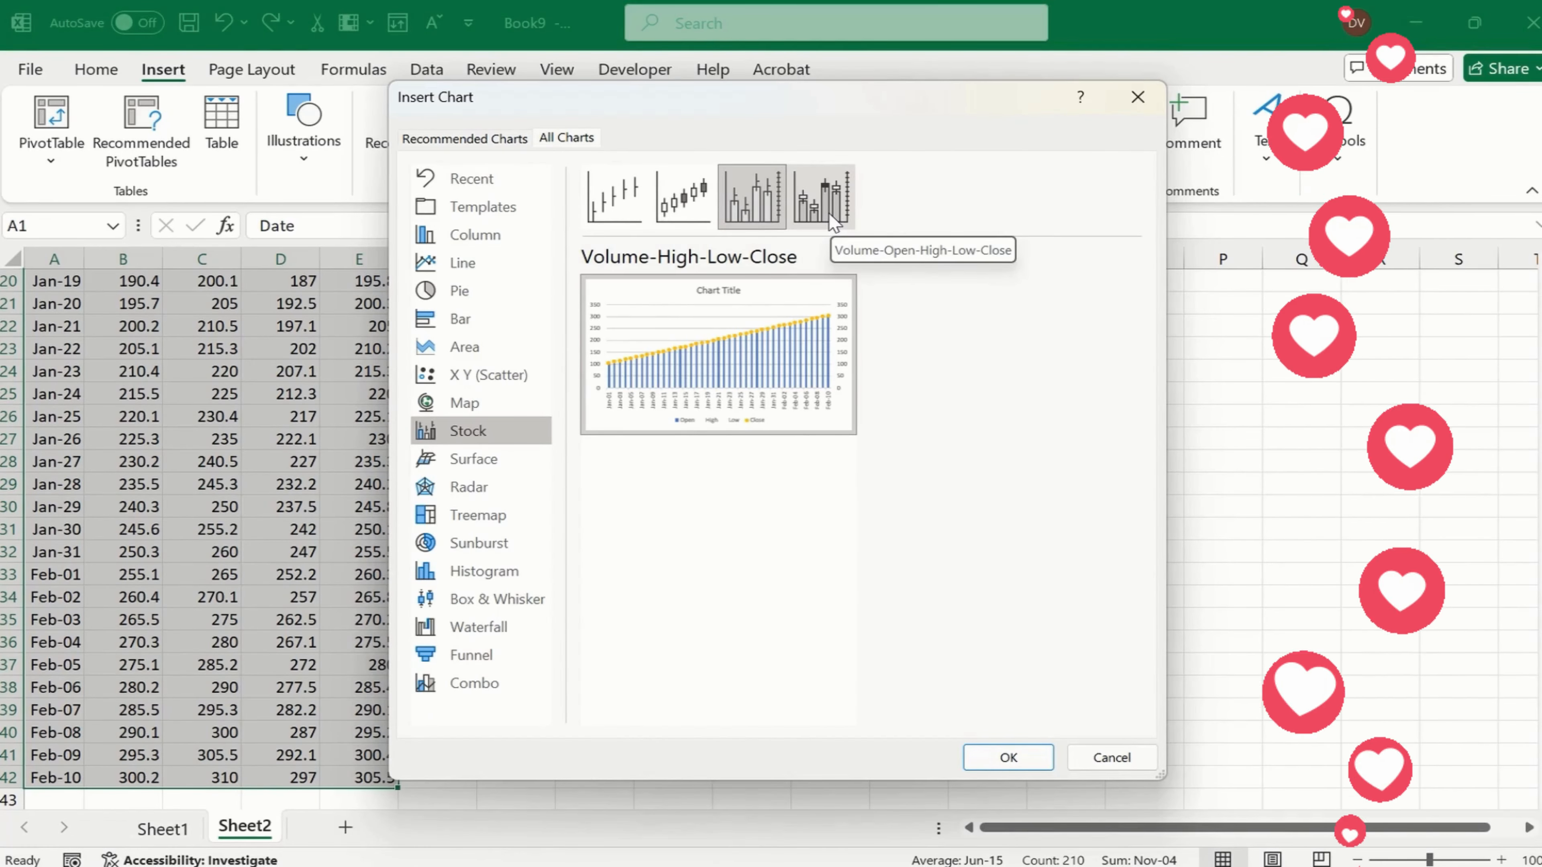
click(686, 205)
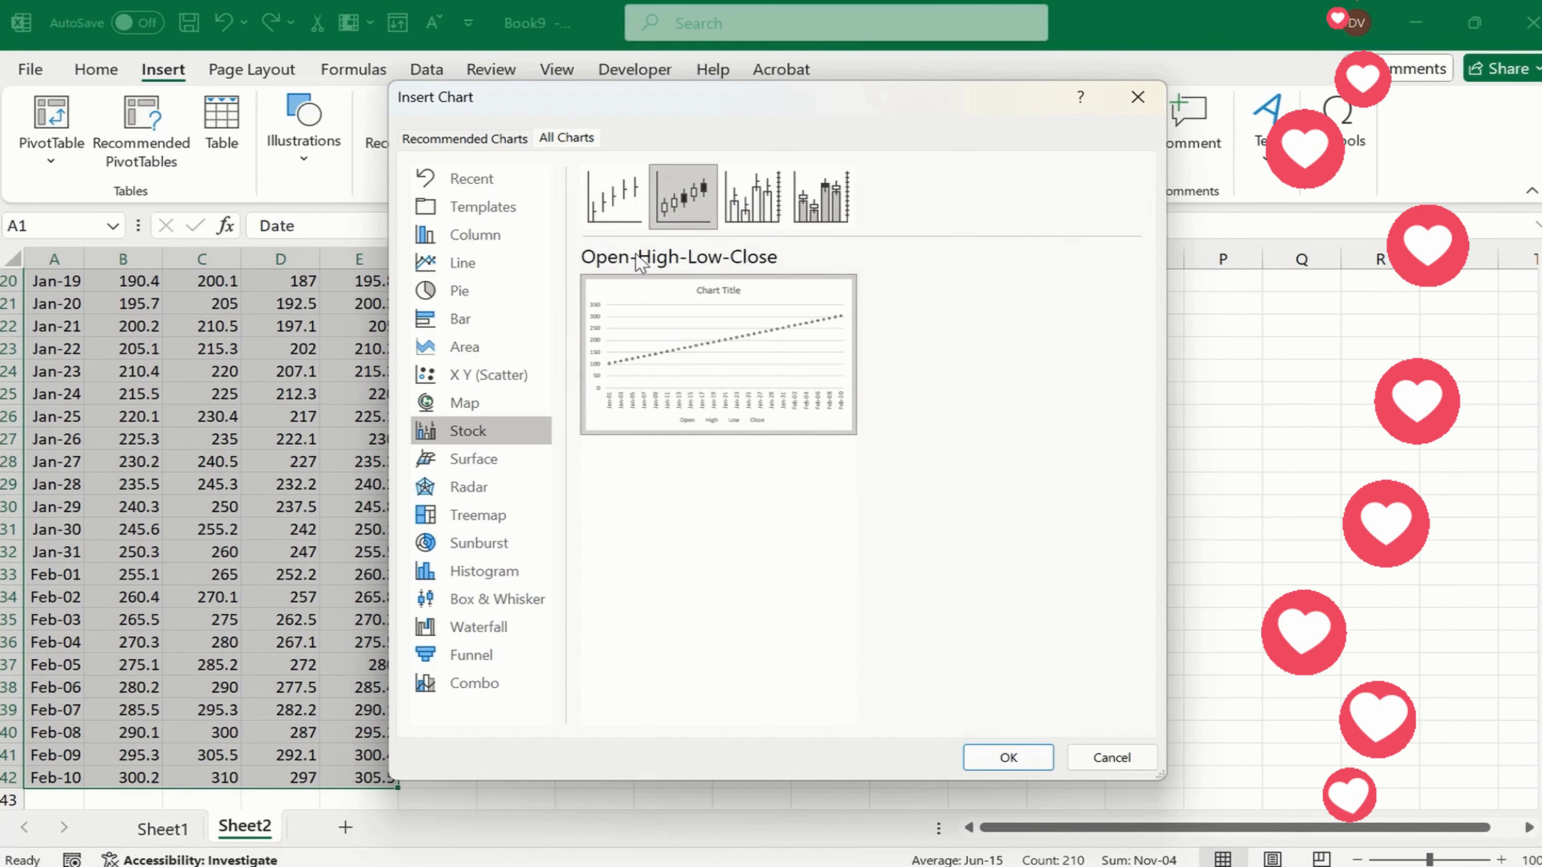
click(995, 758)
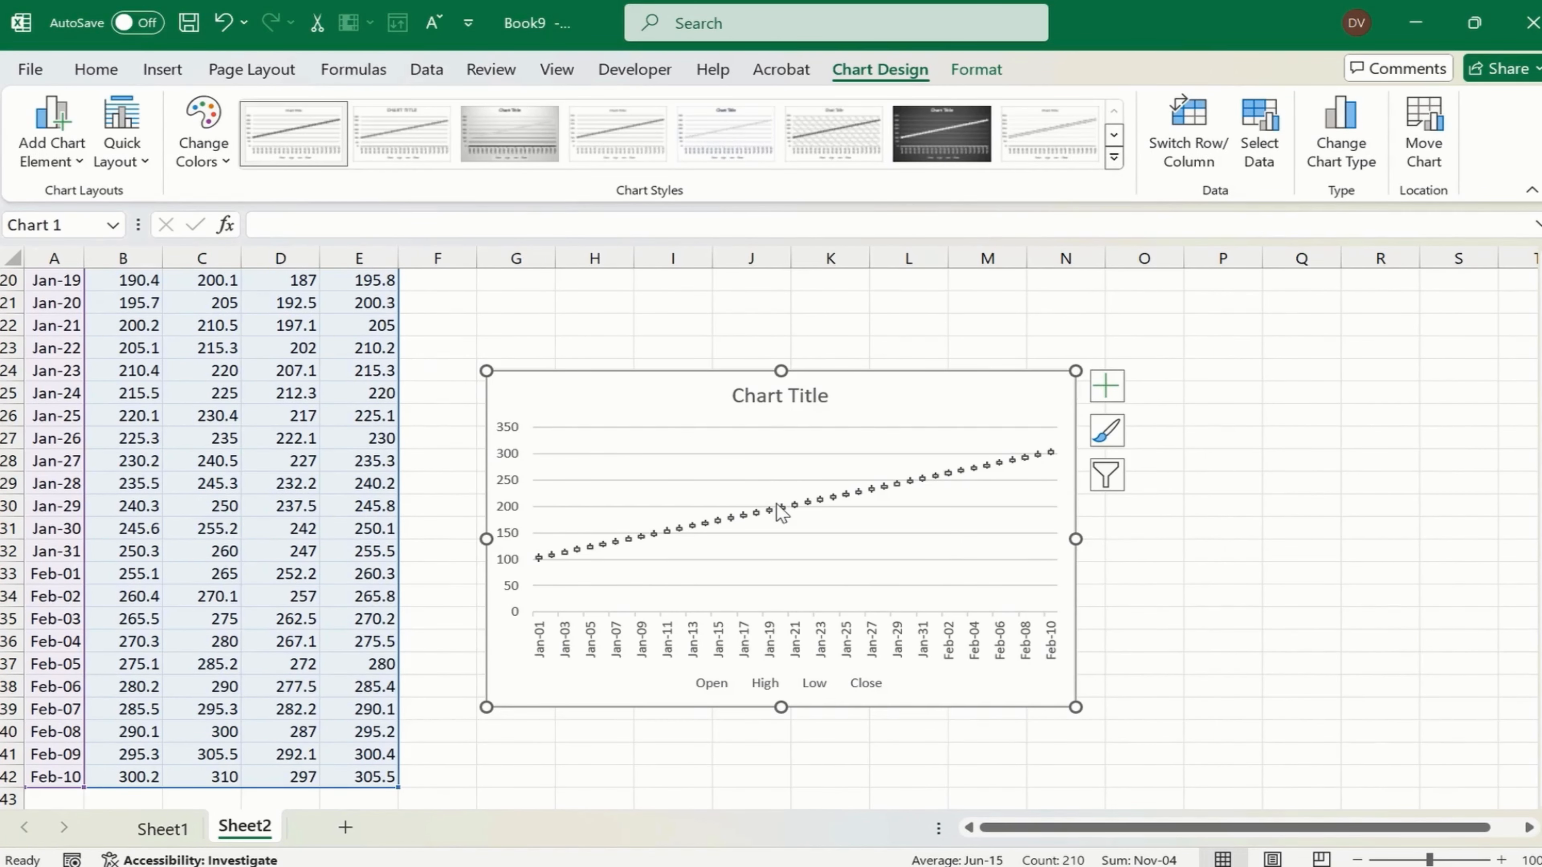
- Shrink the chart's source range to end at row 5, keeping only Jan-01 to Jan-04
mouse_move(782, 512)
drag(85, 788, 104, 344)
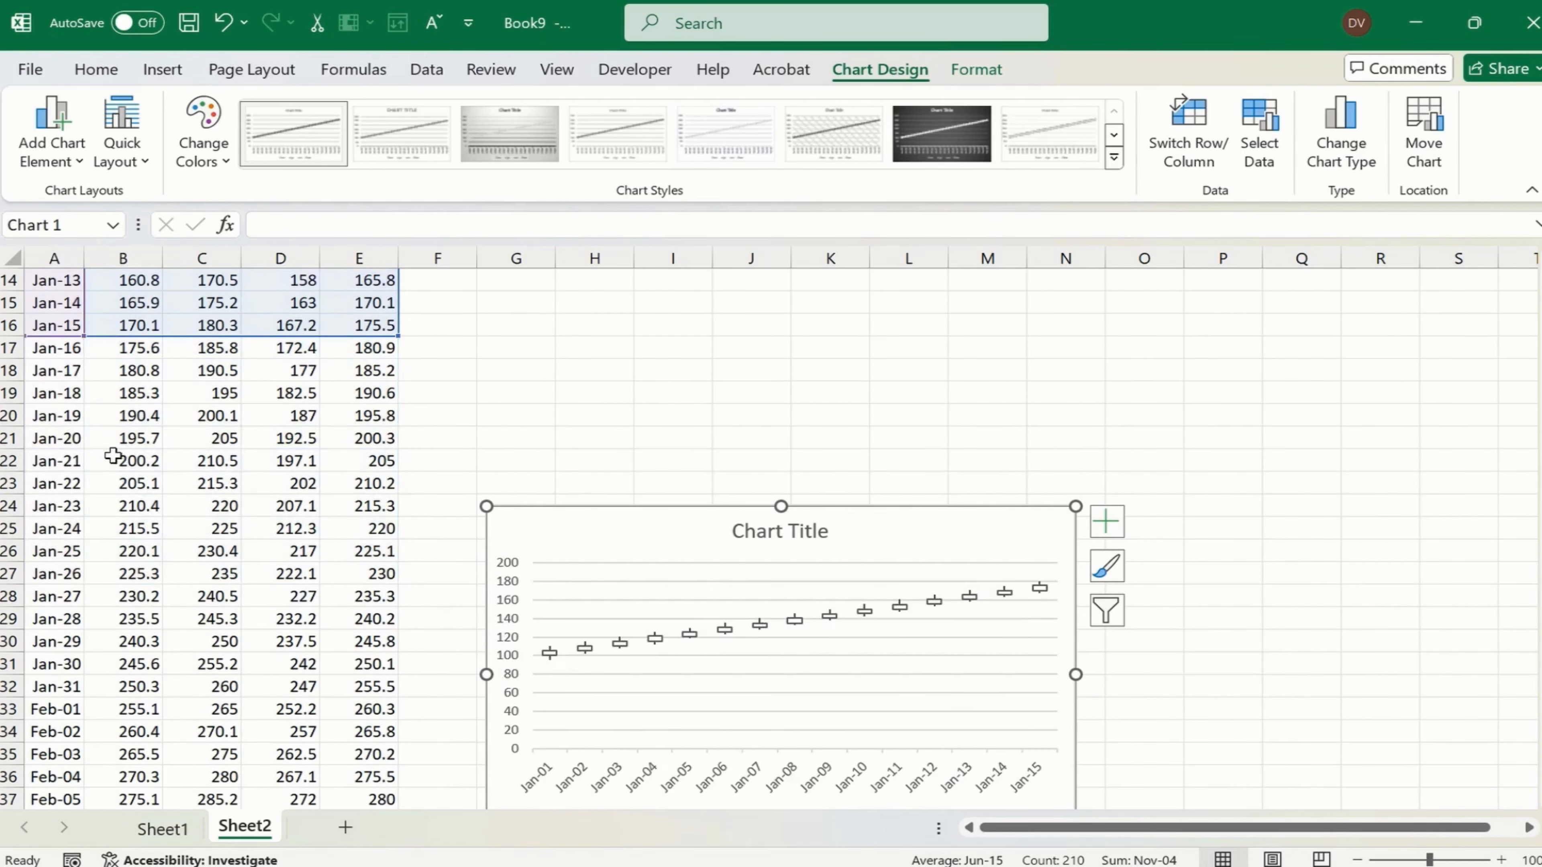
scroll(114, 457, up, 4)
drag(82, 608, 95, 360)
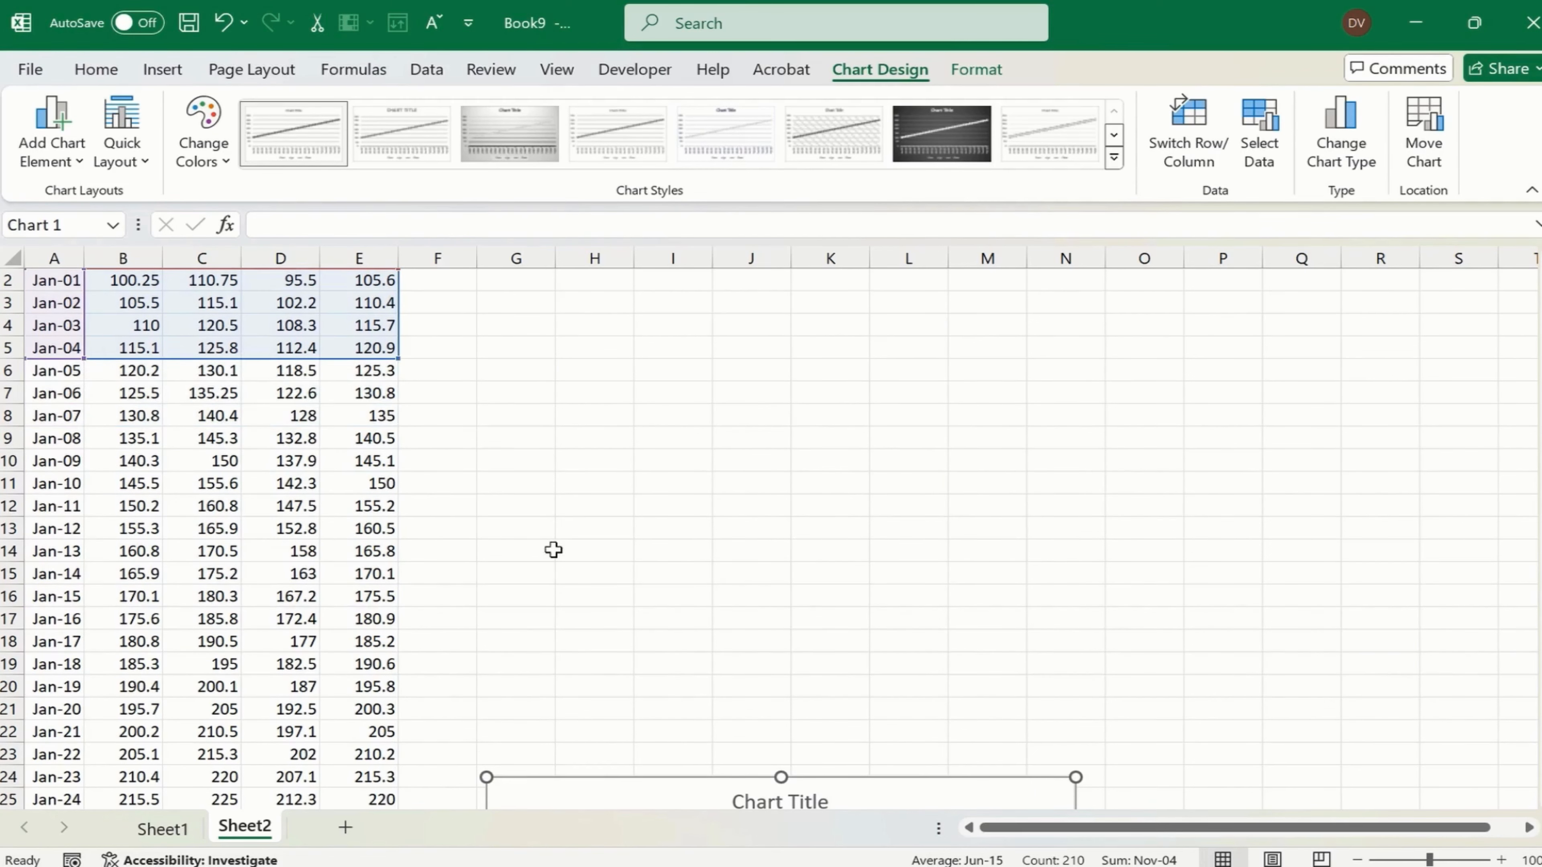
- Move the stock chart up beside the first rows of the price table, with its upper-left corner around F3
scroll(553, 549, down, 4)
drag(999, 535, 984, 310)
scroll(936, 641, up, 2)
scroll(911, 680, up, 2)
drag(901, 616, 870, 352)
scroll(840, 674, up, 1)
- Strip the title, legend and gridlines from the stock chart
click(761, 360)
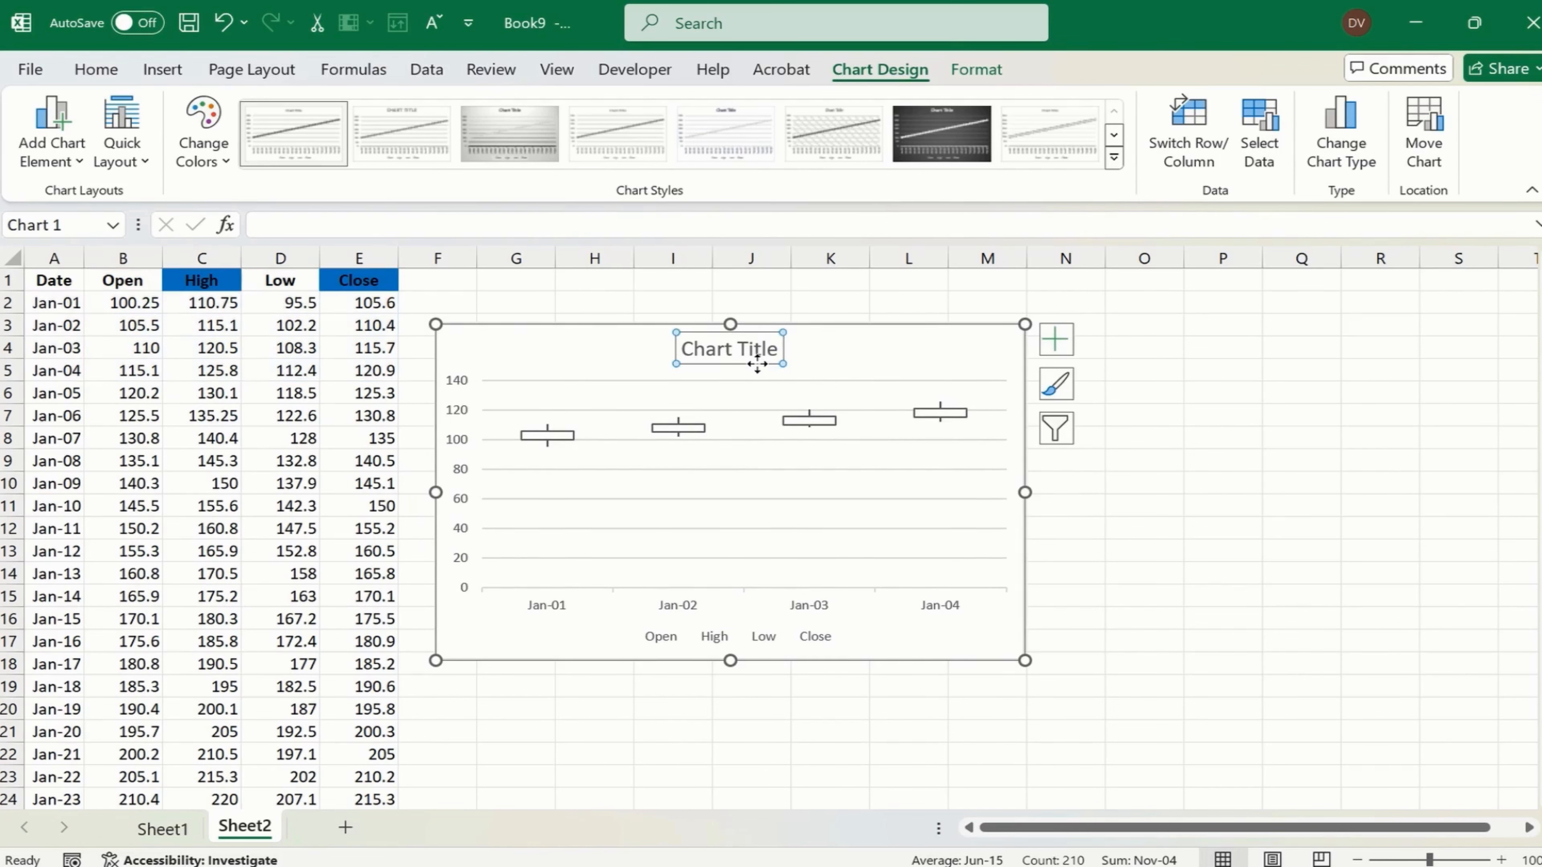
key(Delete)
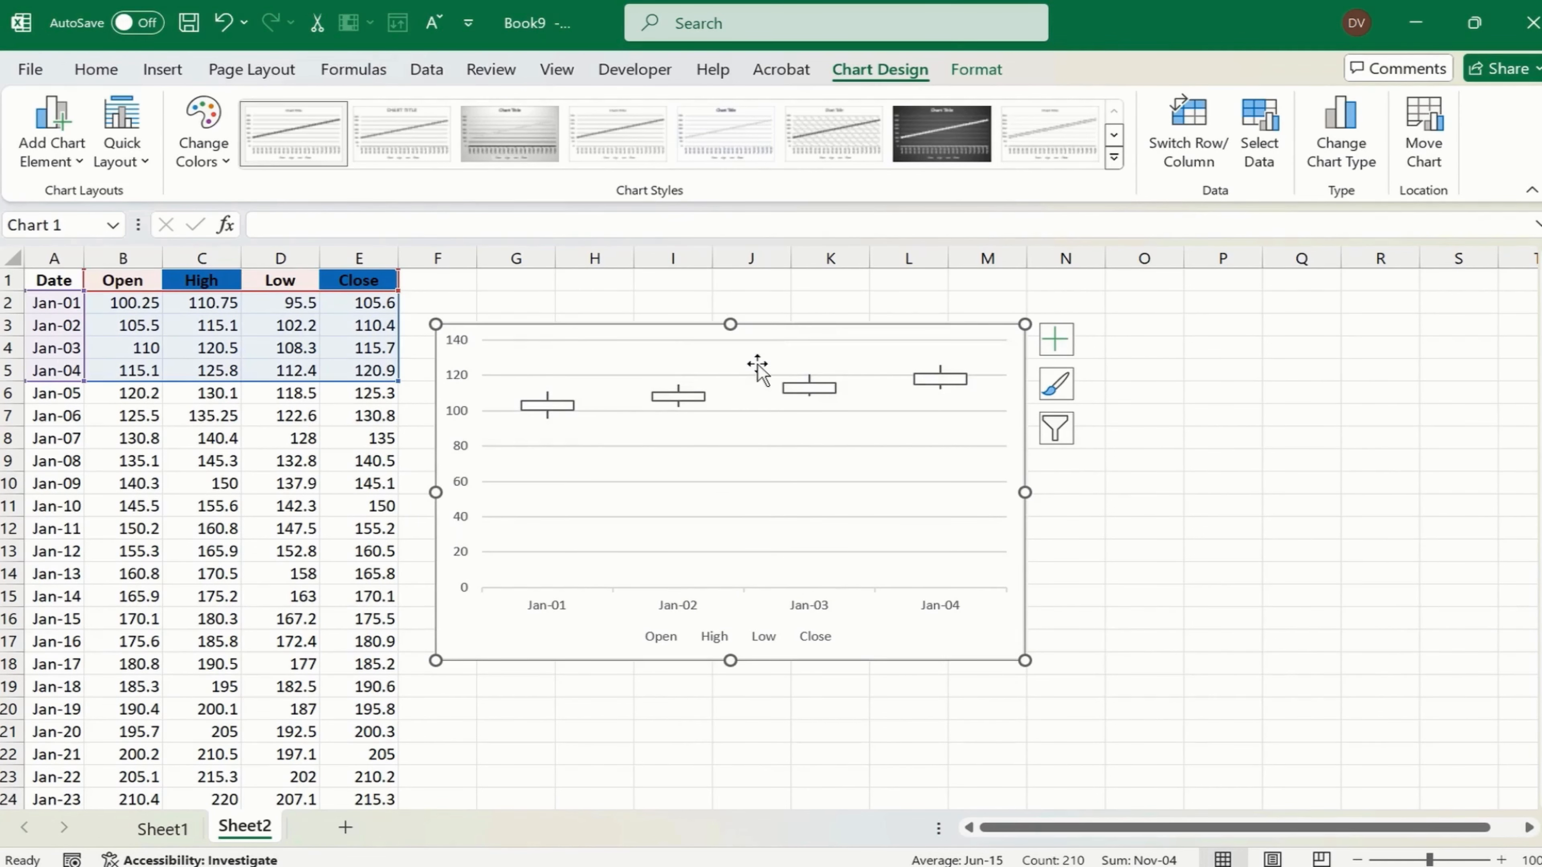
click(764, 644)
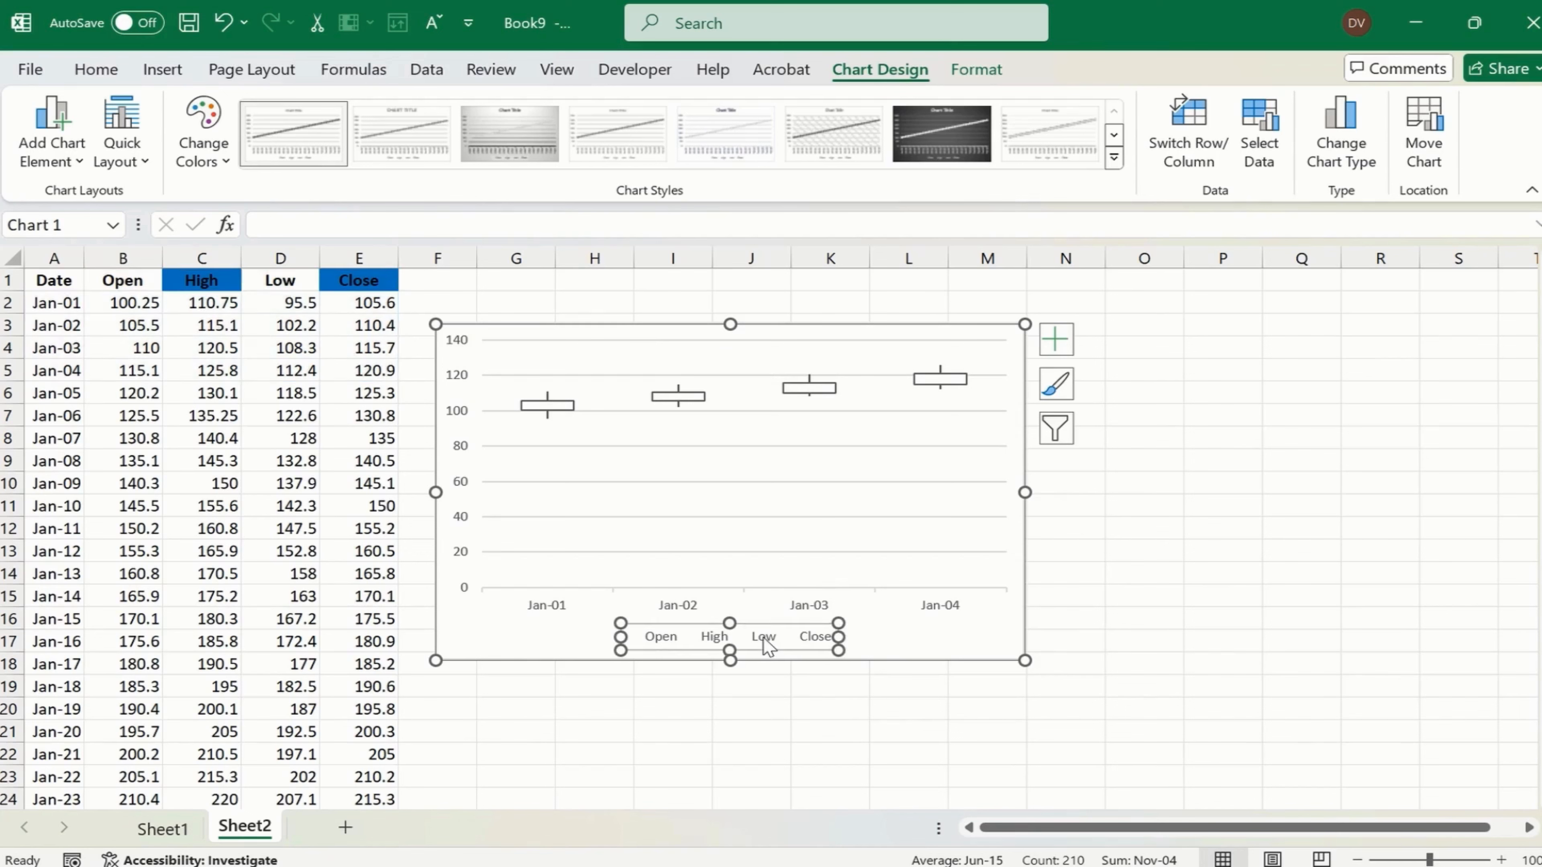
key(Delete)
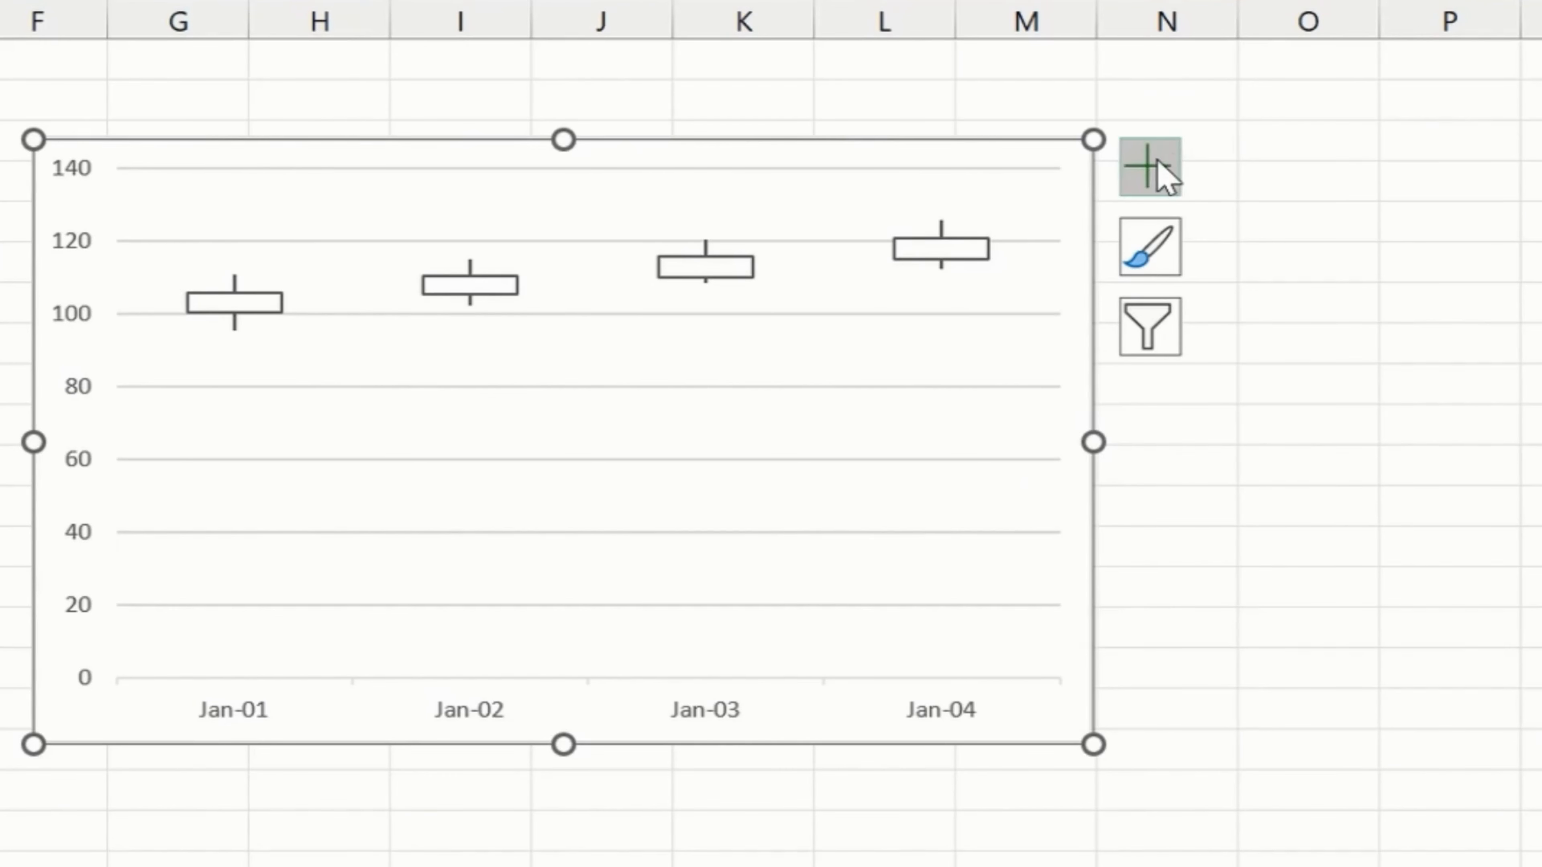
click(1158, 162)
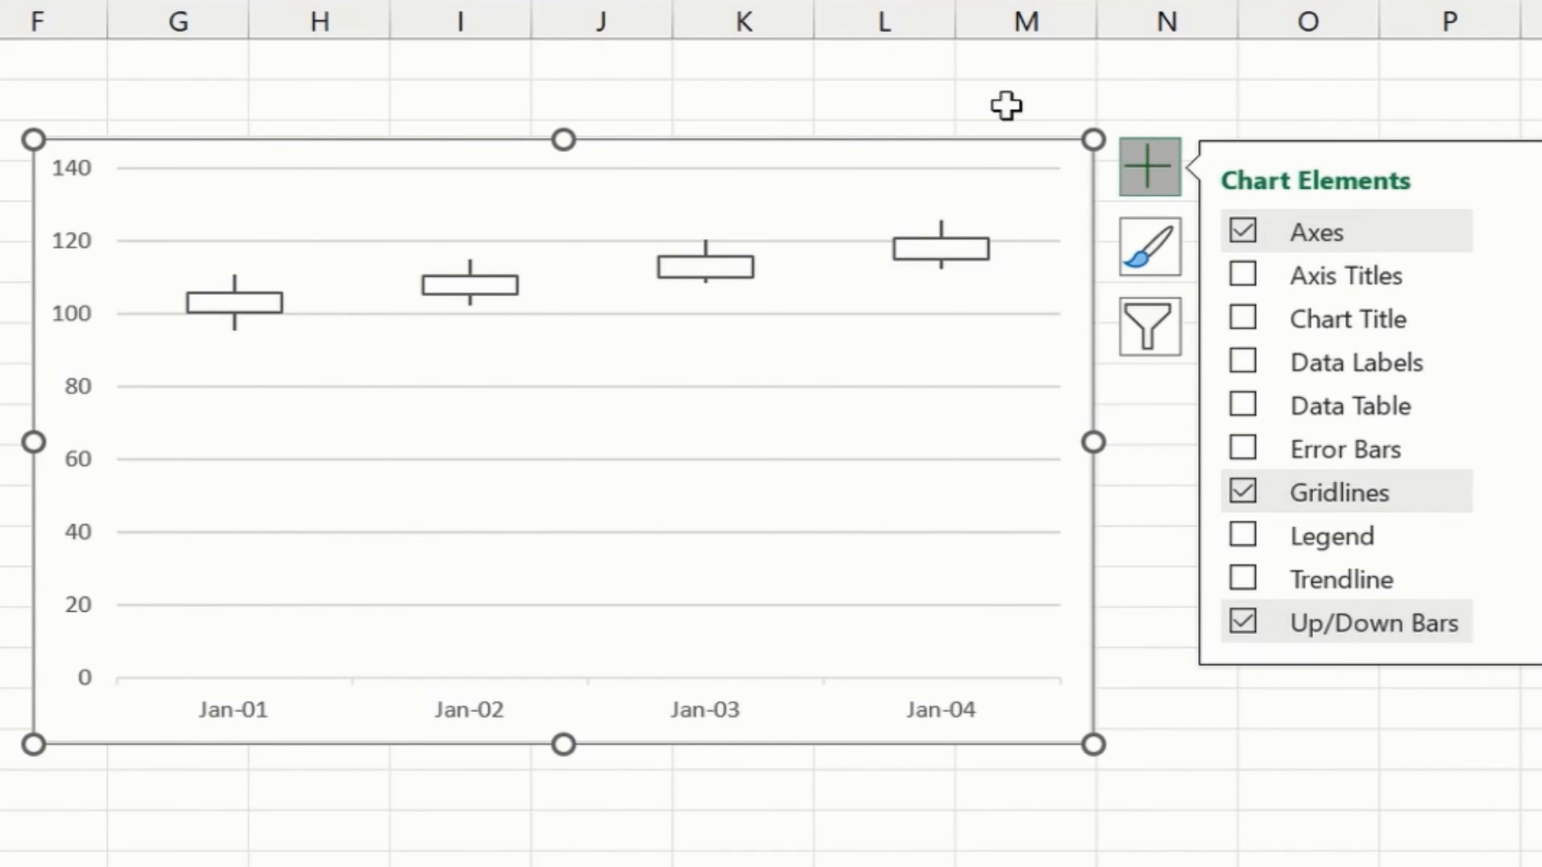
click(1242, 499)
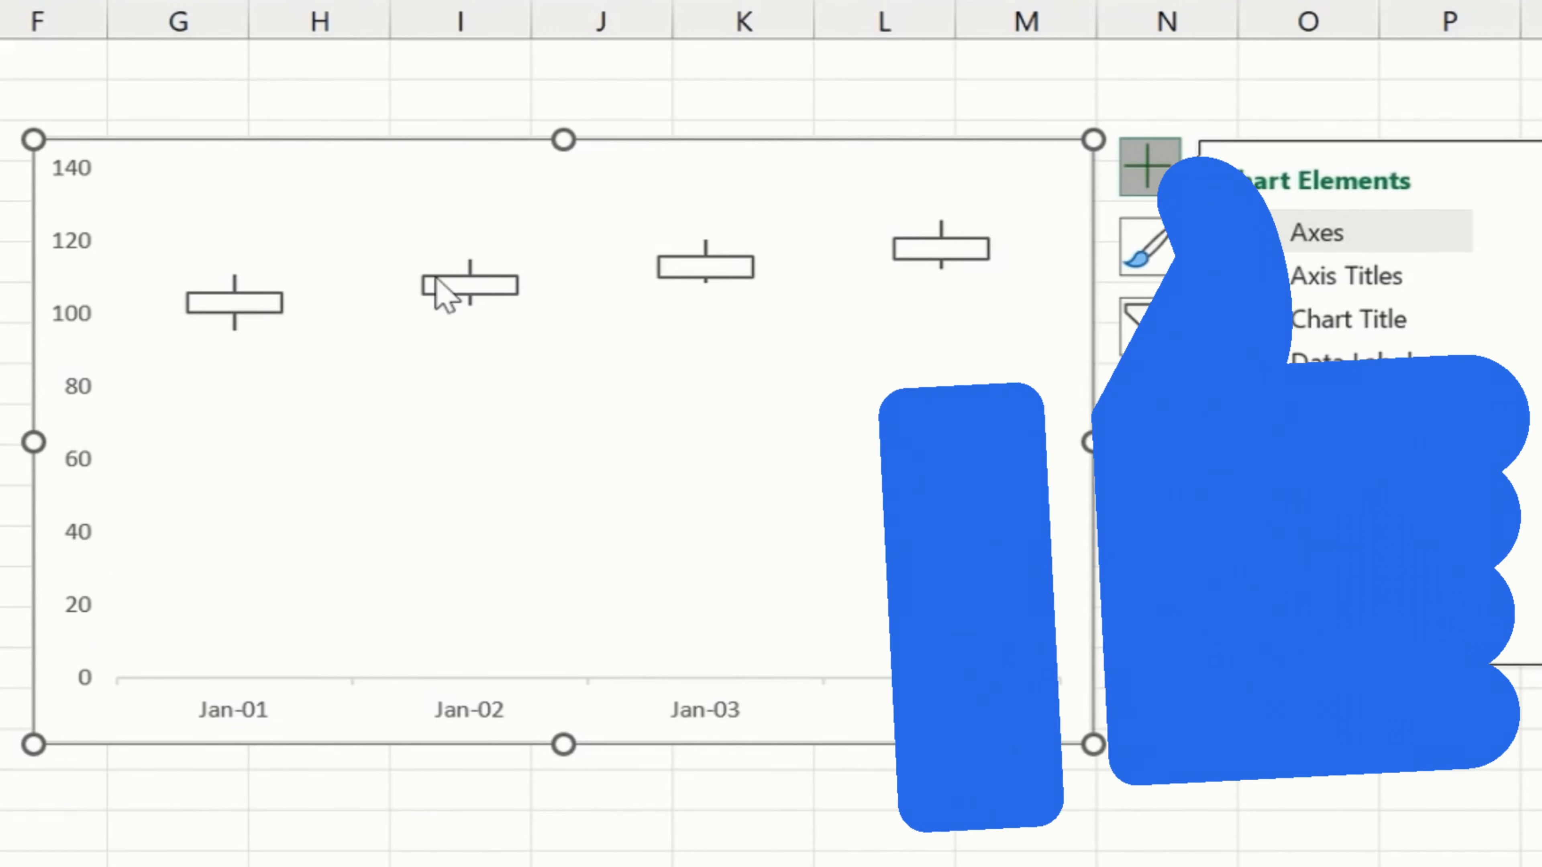
- Apply the blue Style 9 chart style to the candlestick chart
click(235, 290)
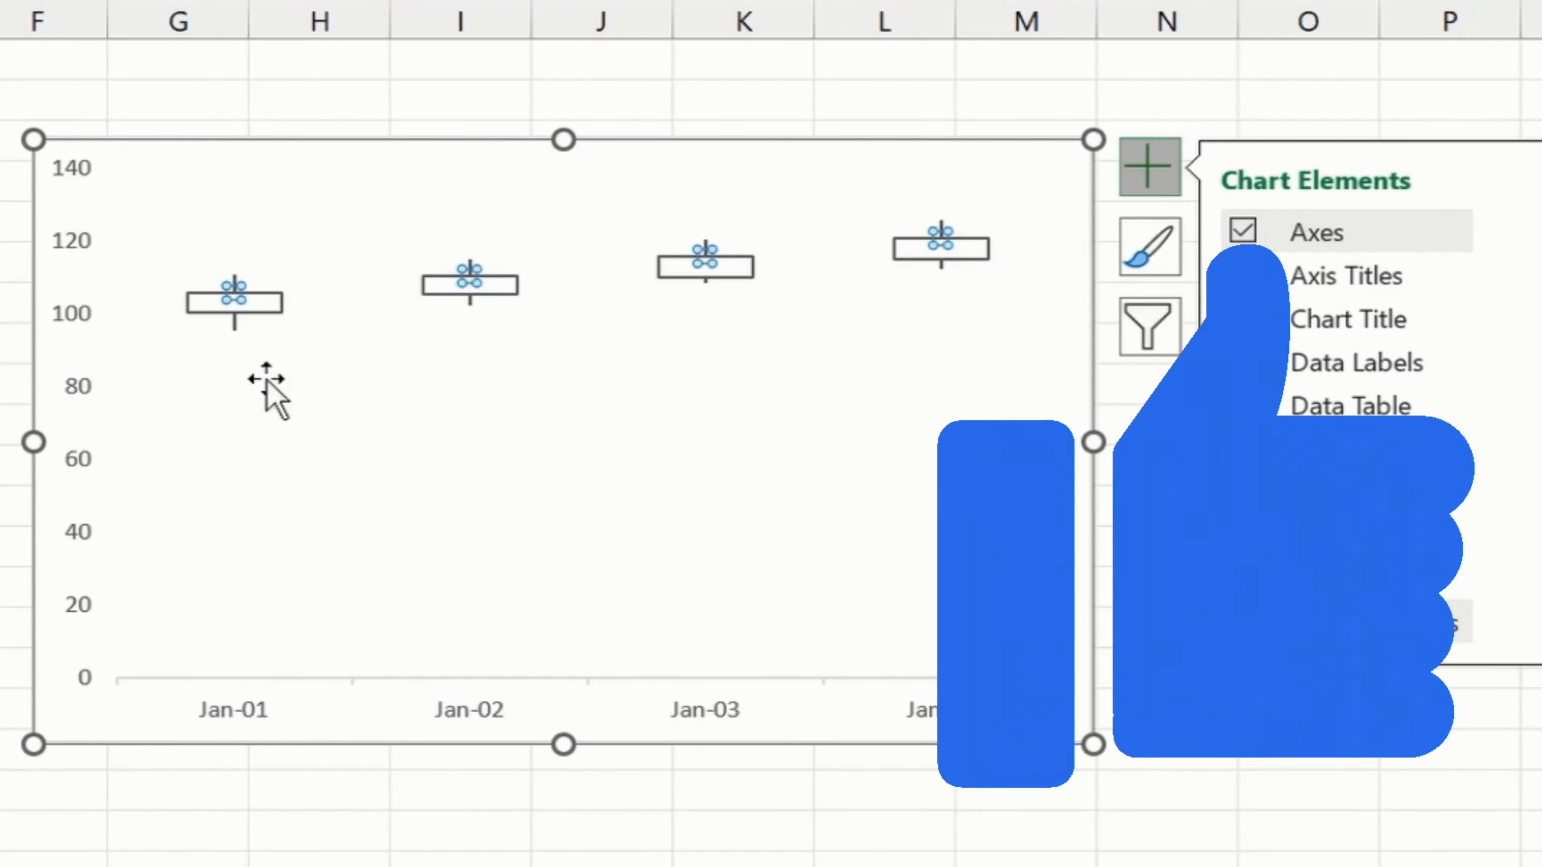
click(283, 304)
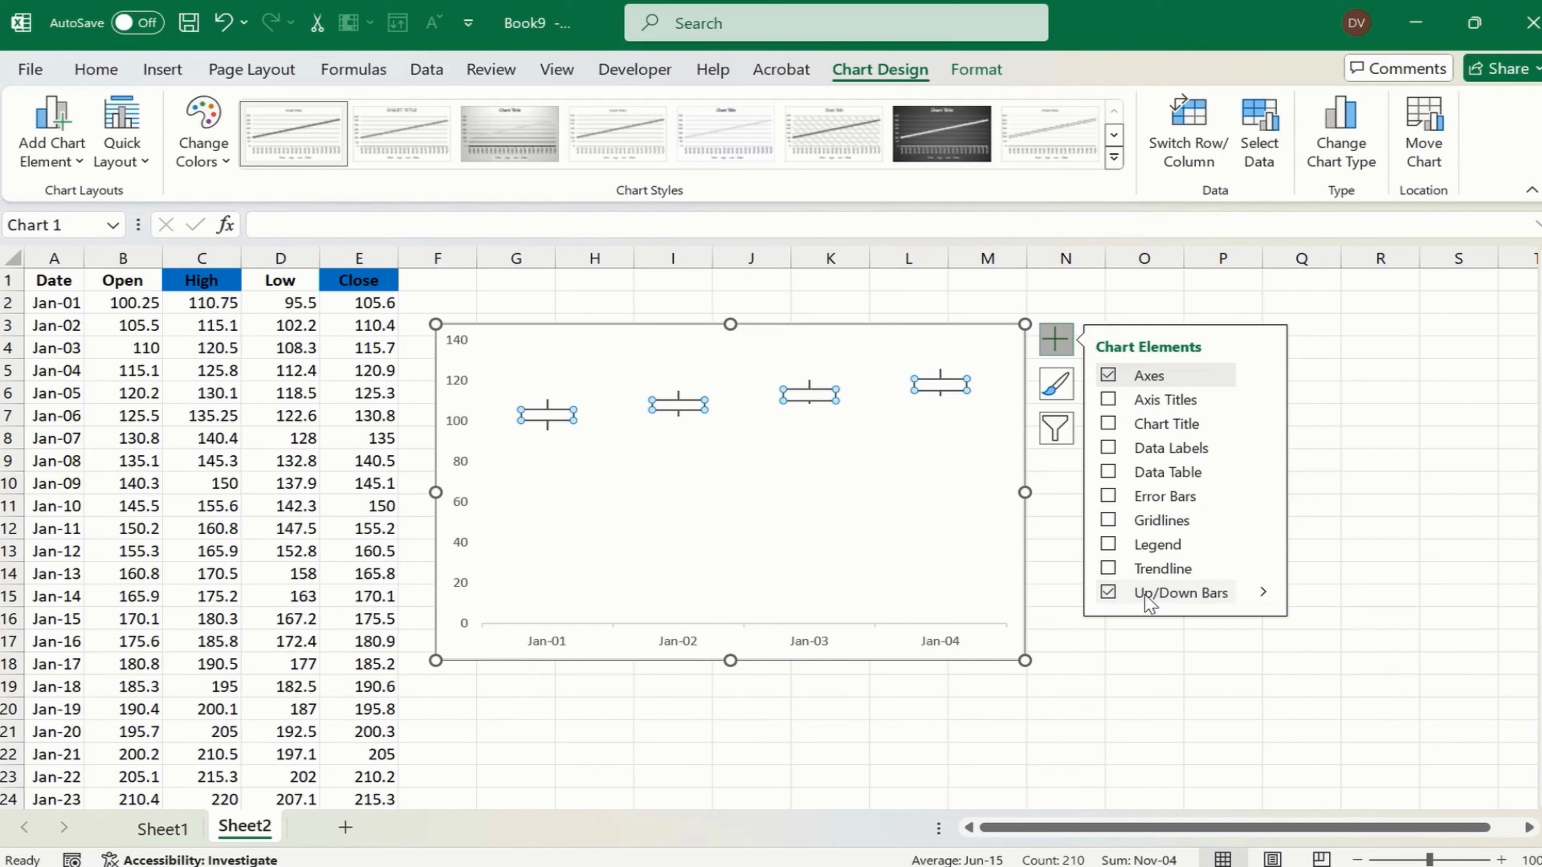
mouse_move(1265, 592)
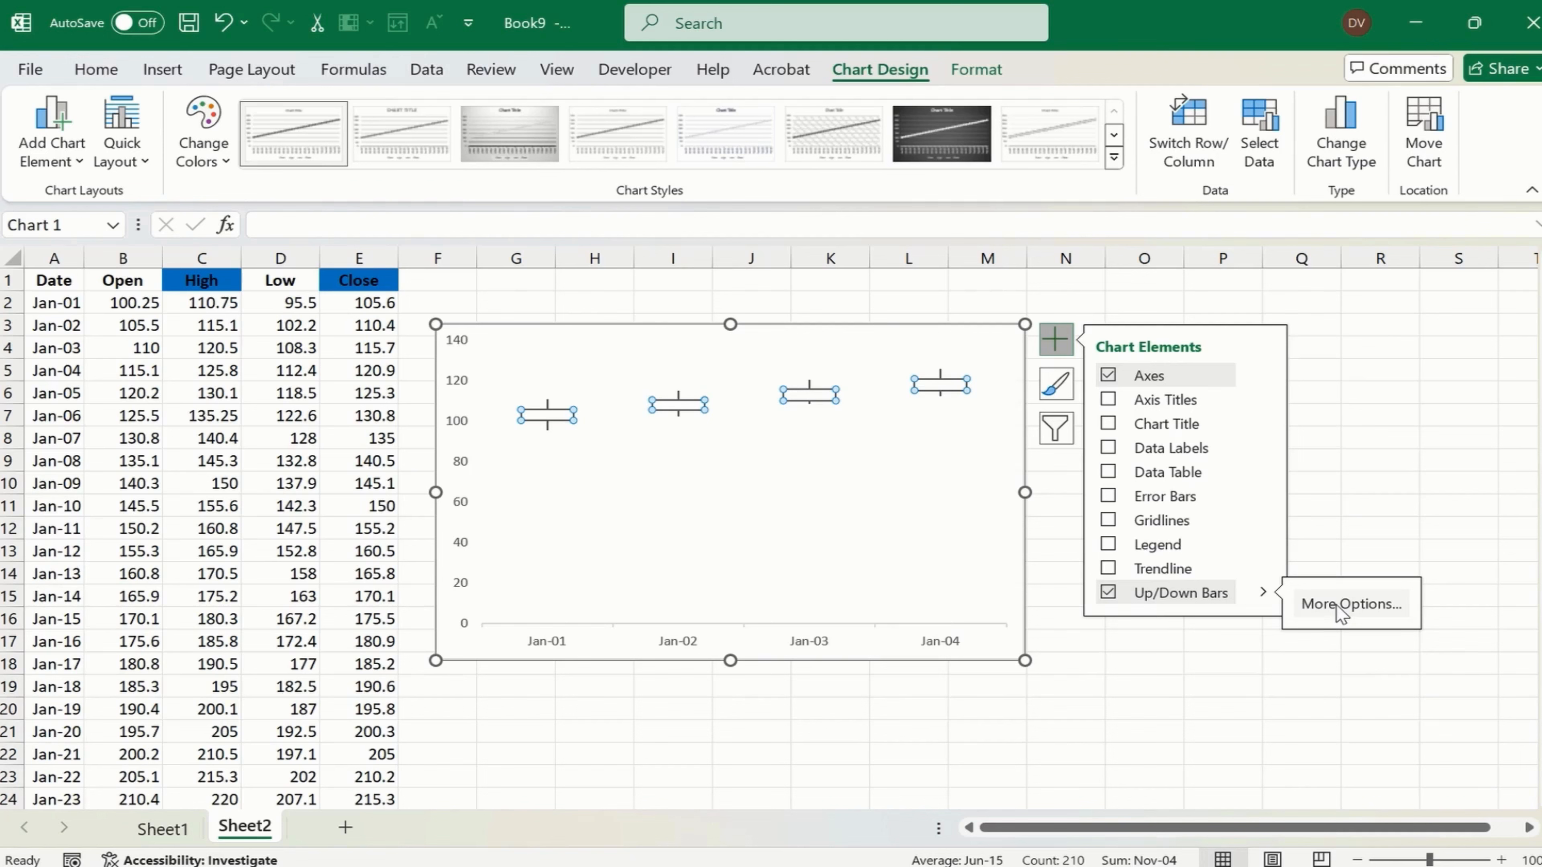
click(1115, 159)
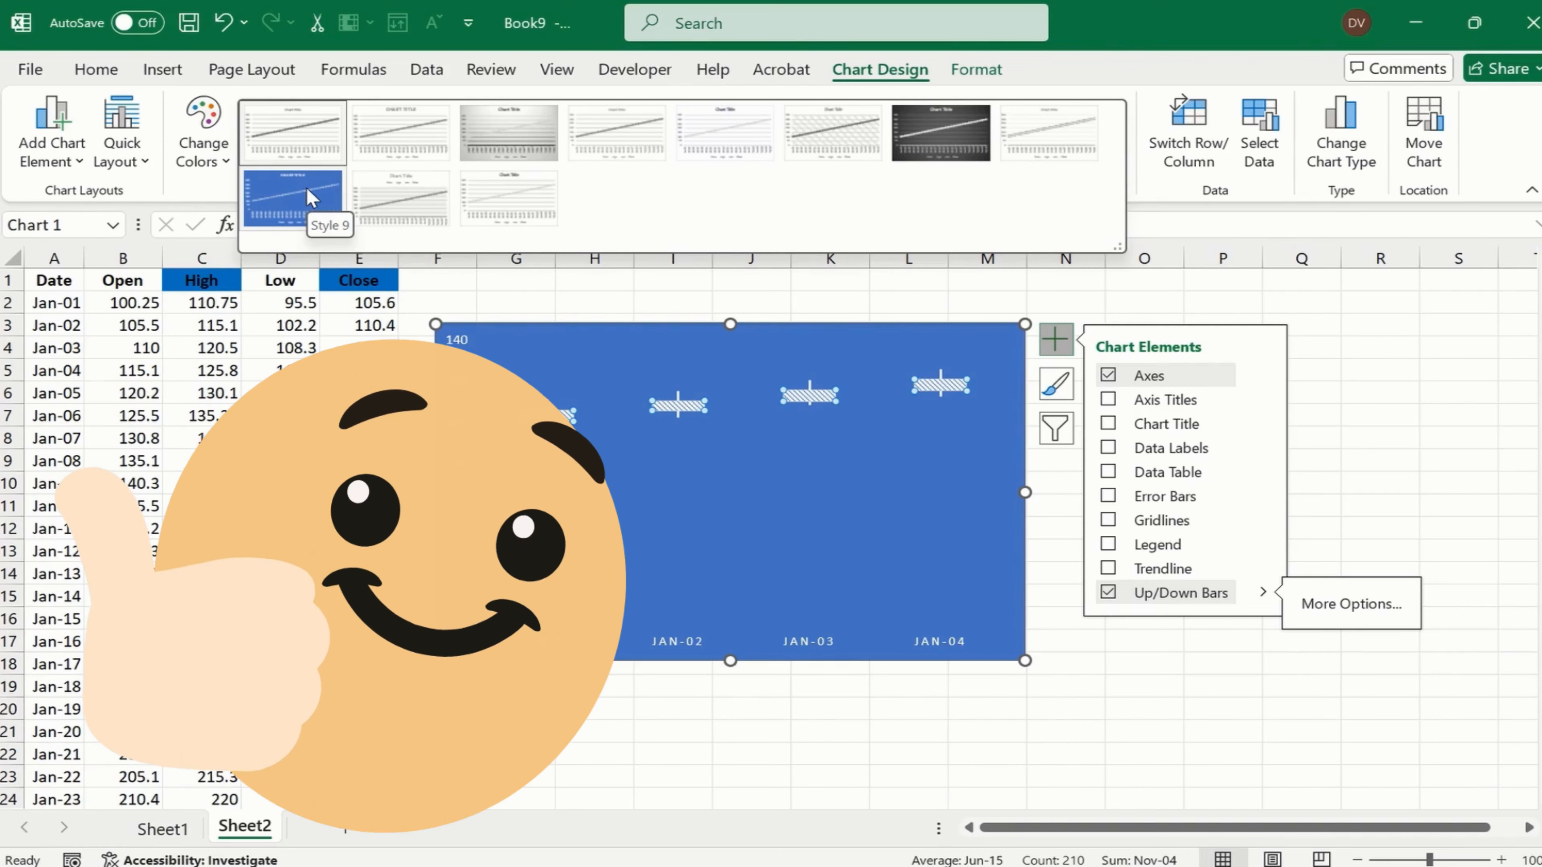
click(311, 197)
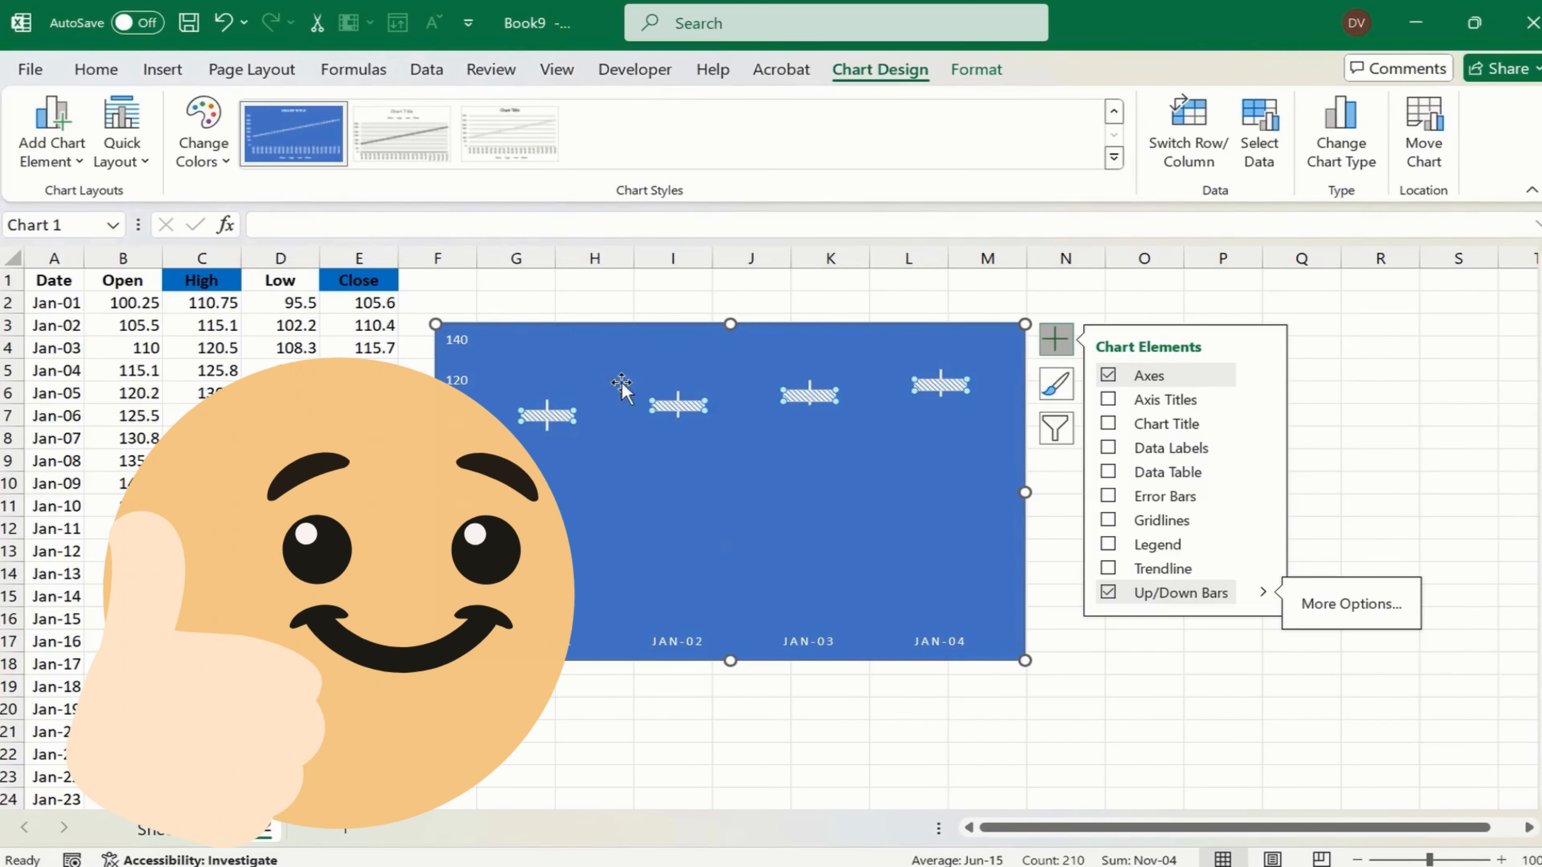
click(604, 358)
click(995, 333)
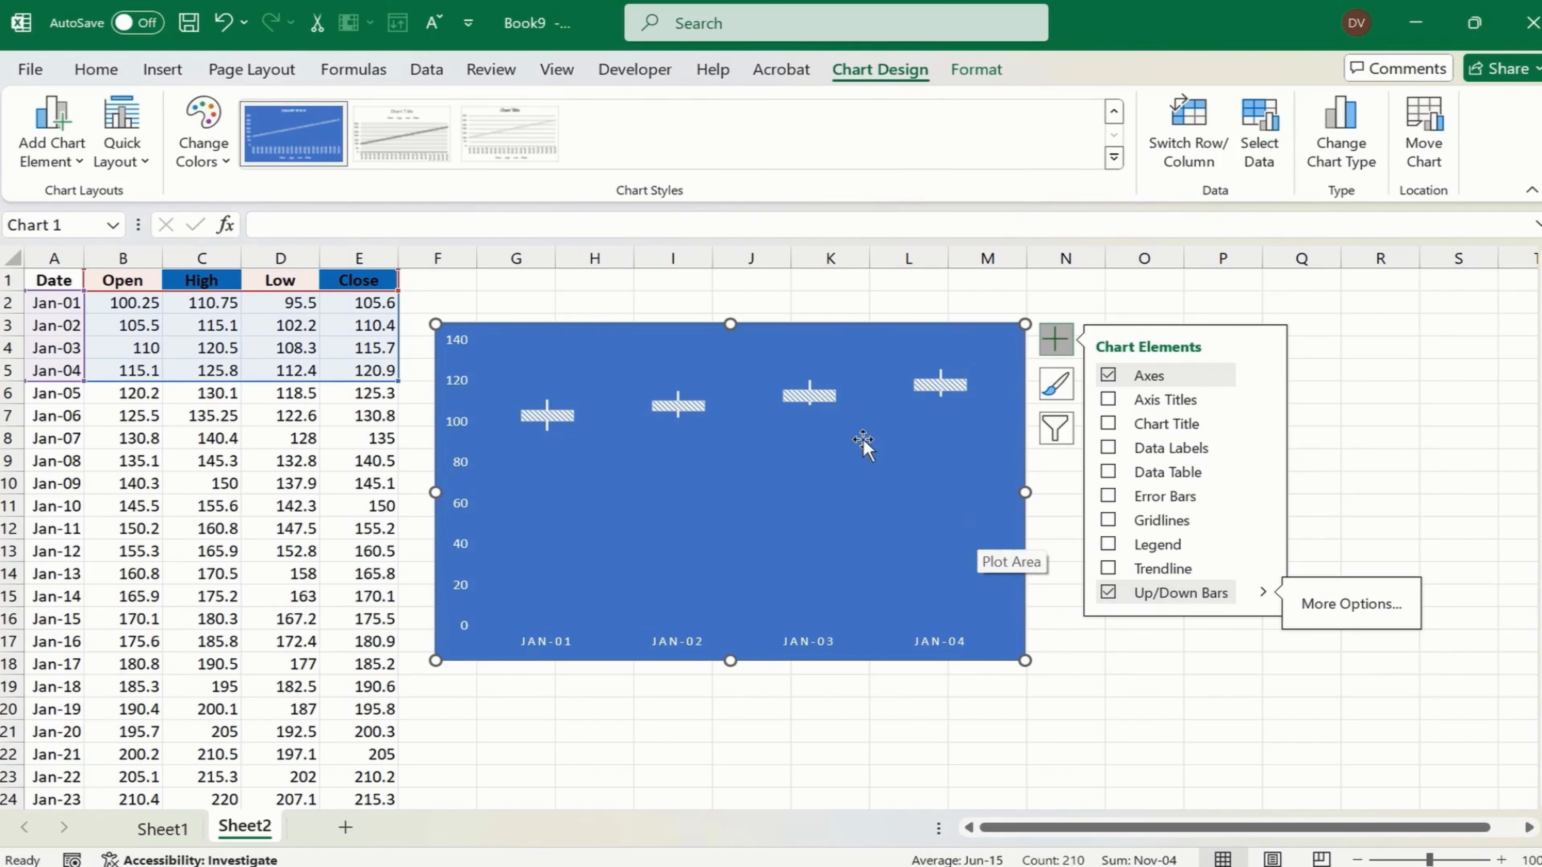
- Give the chart's Low series a solid line option with a dotted dash type
click(1335, 612)
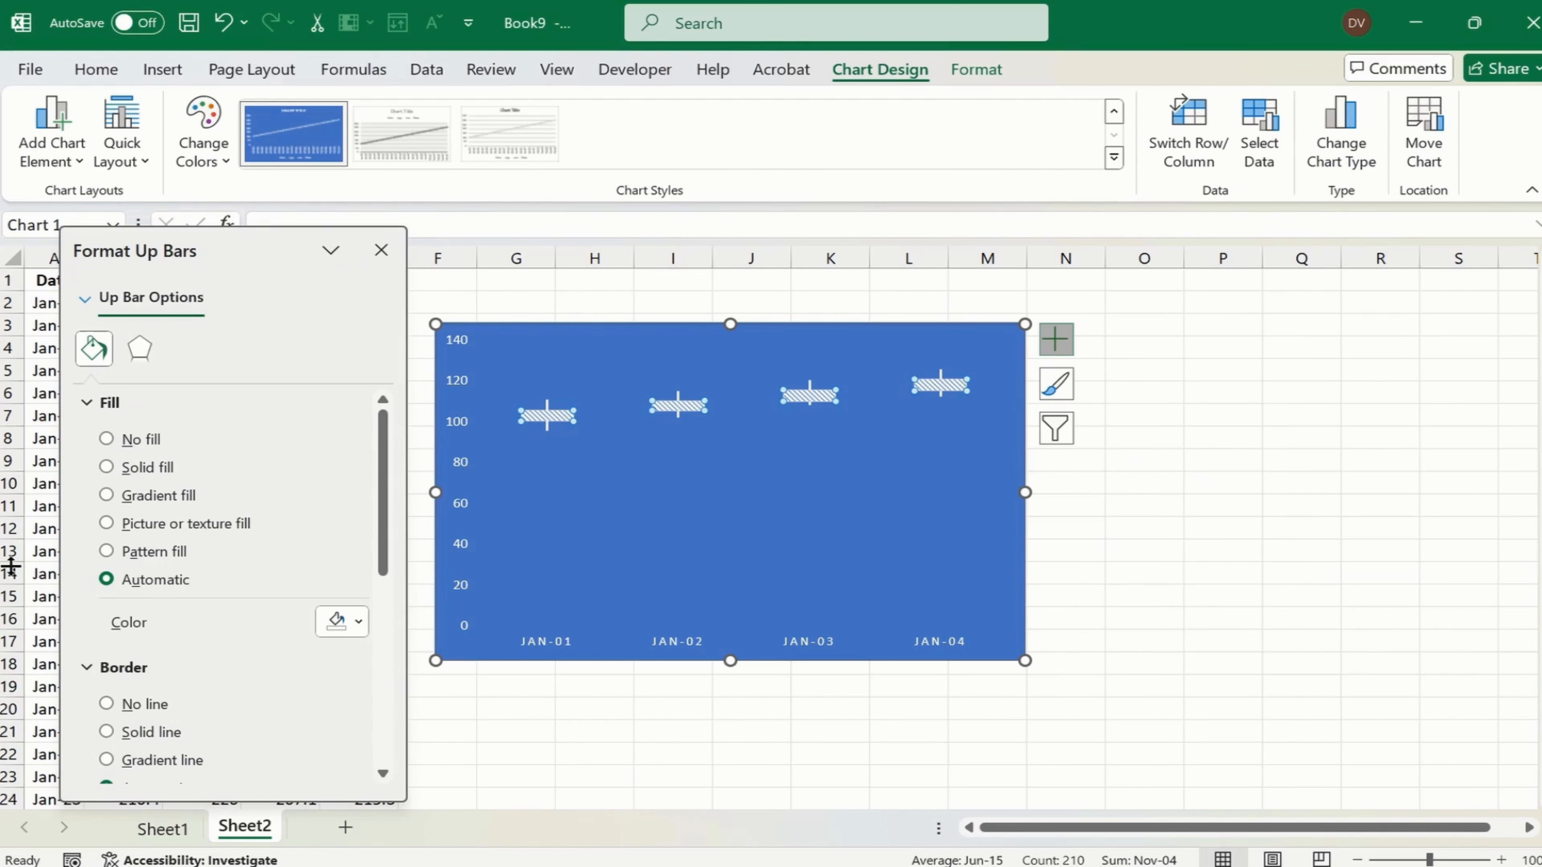
scroll(200, 695, down, 1)
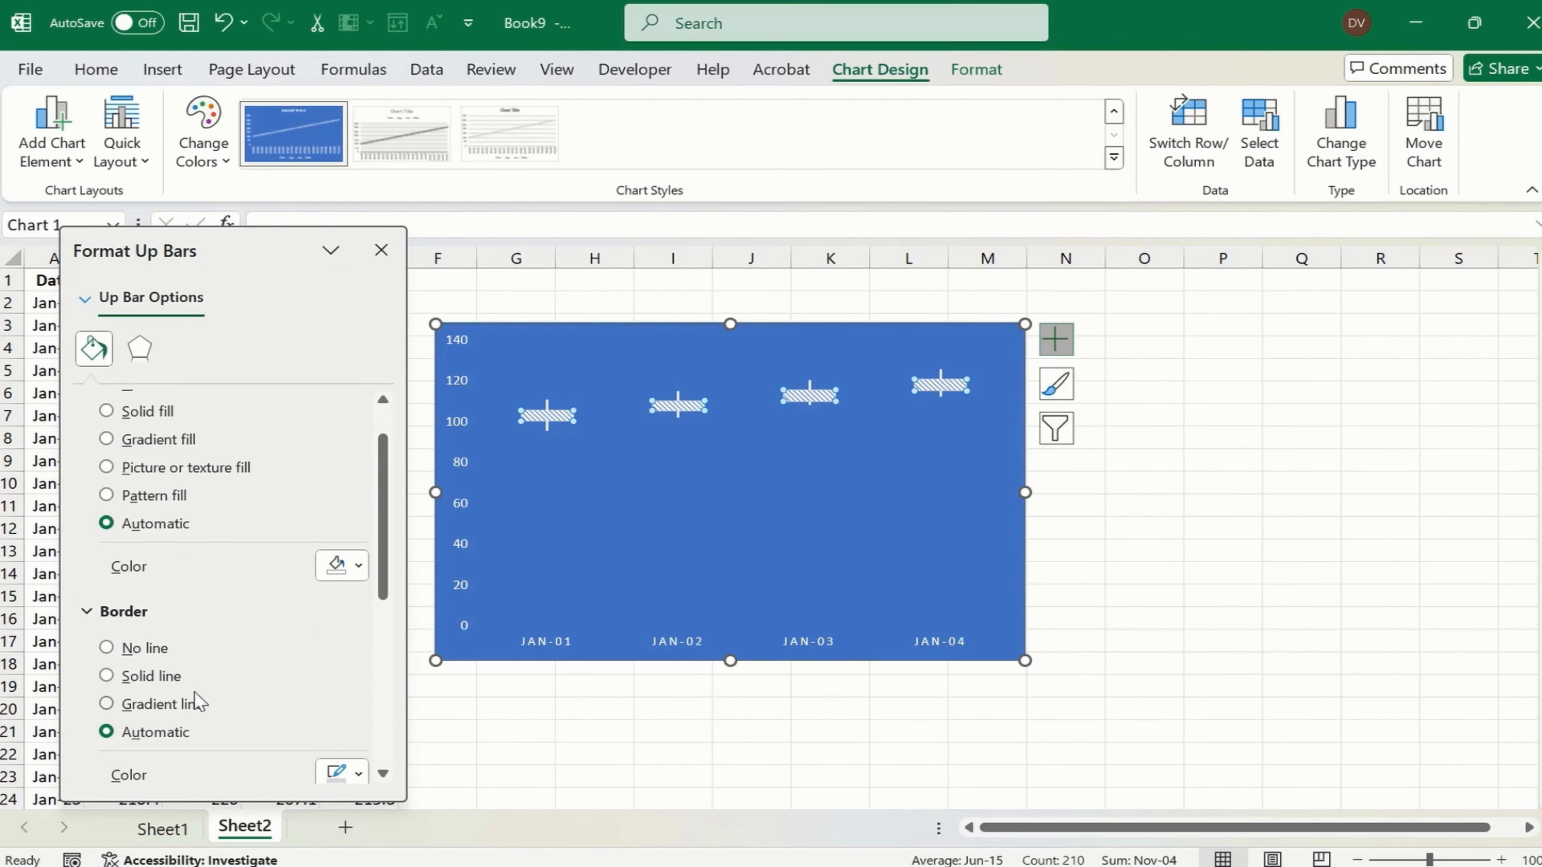
click(546, 427)
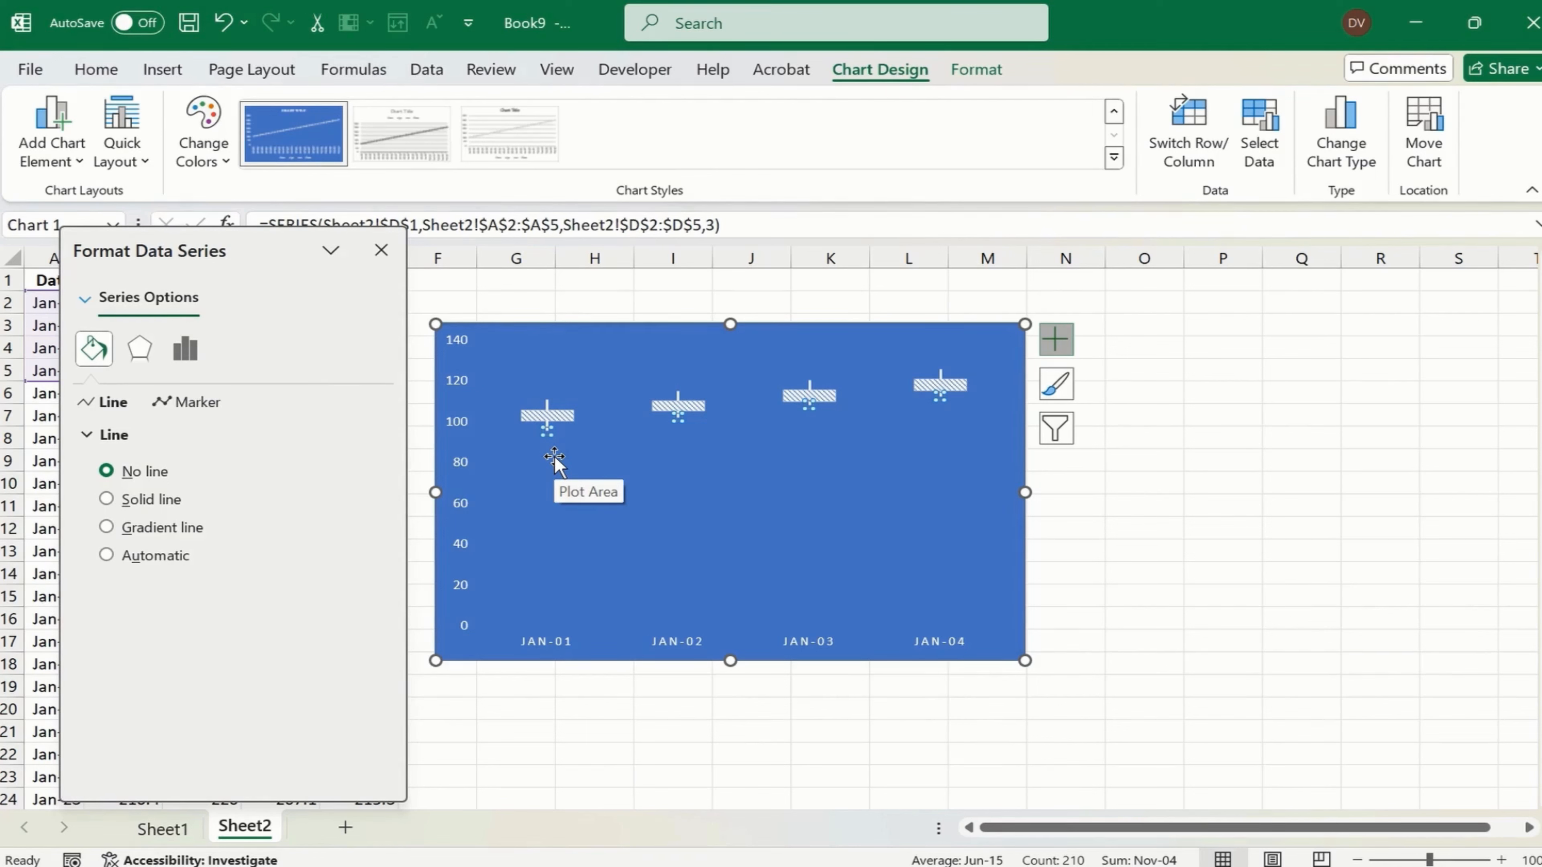
click(107, 500)
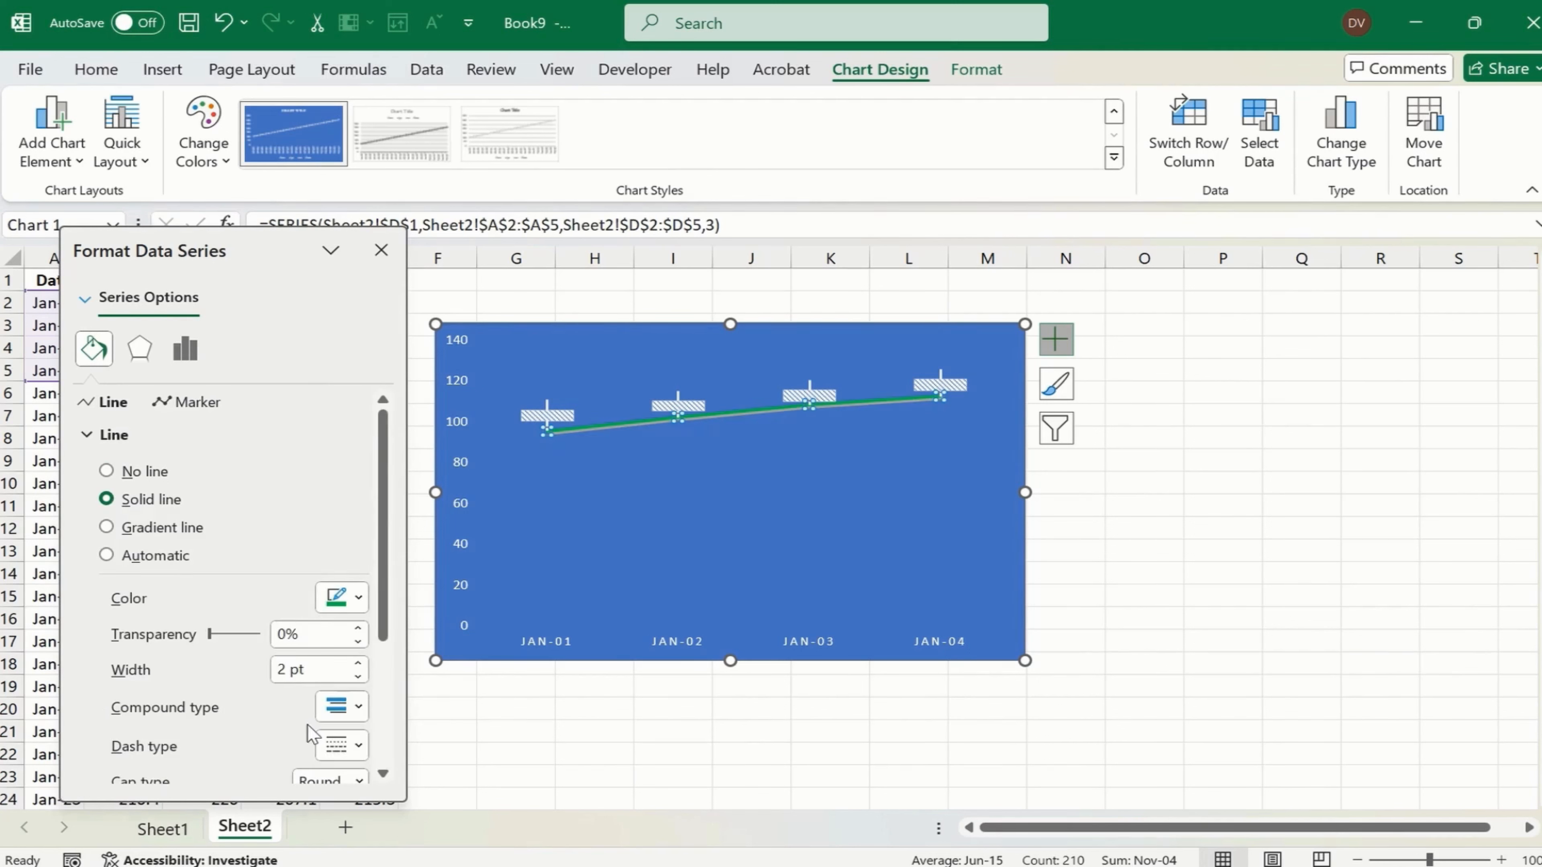
click(354, 708)
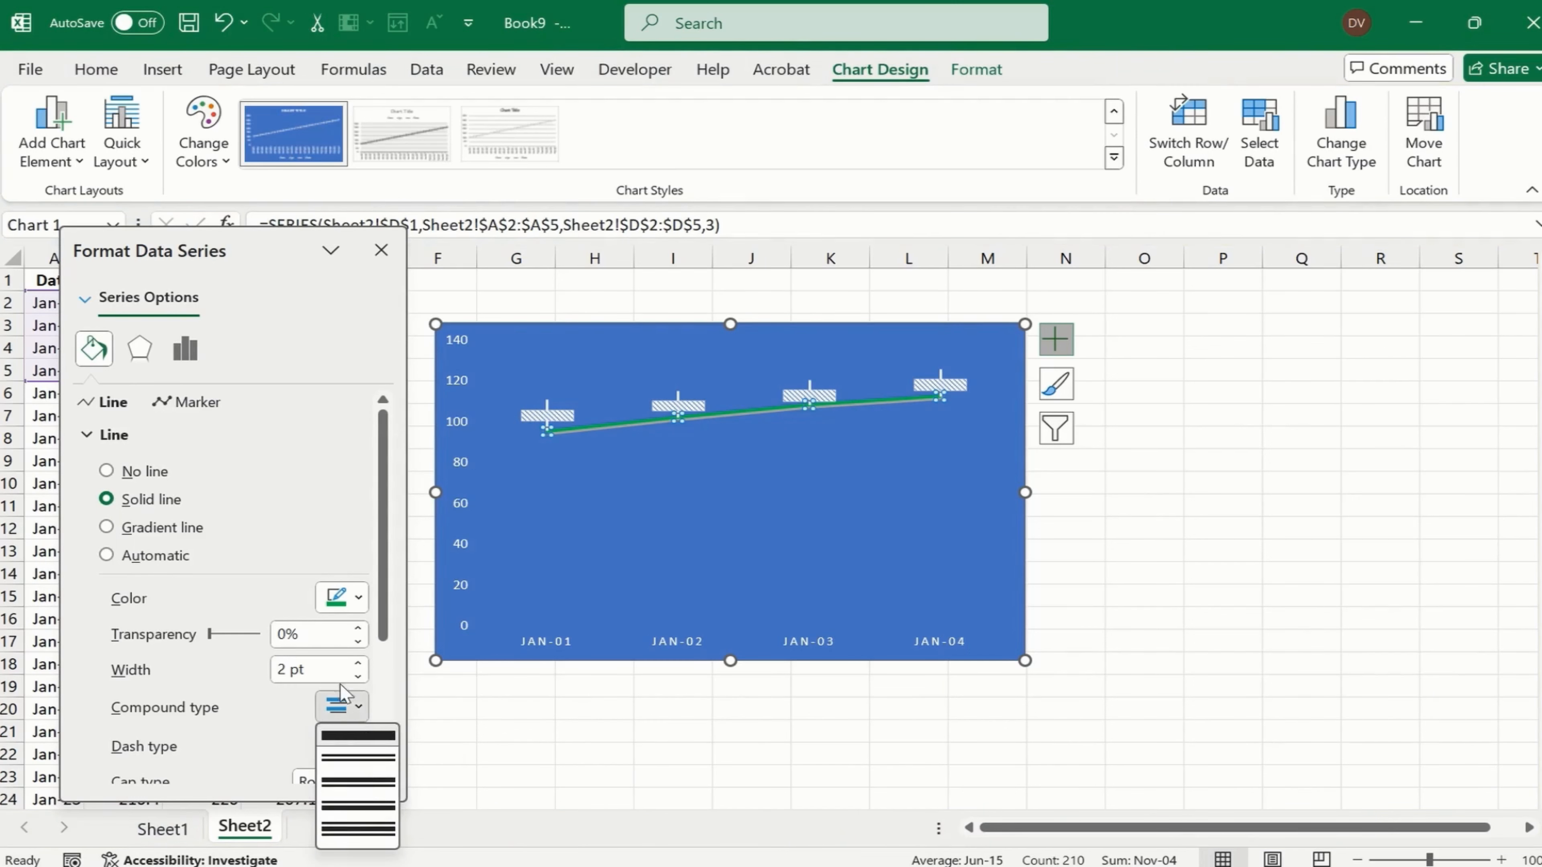
click(286, 718)
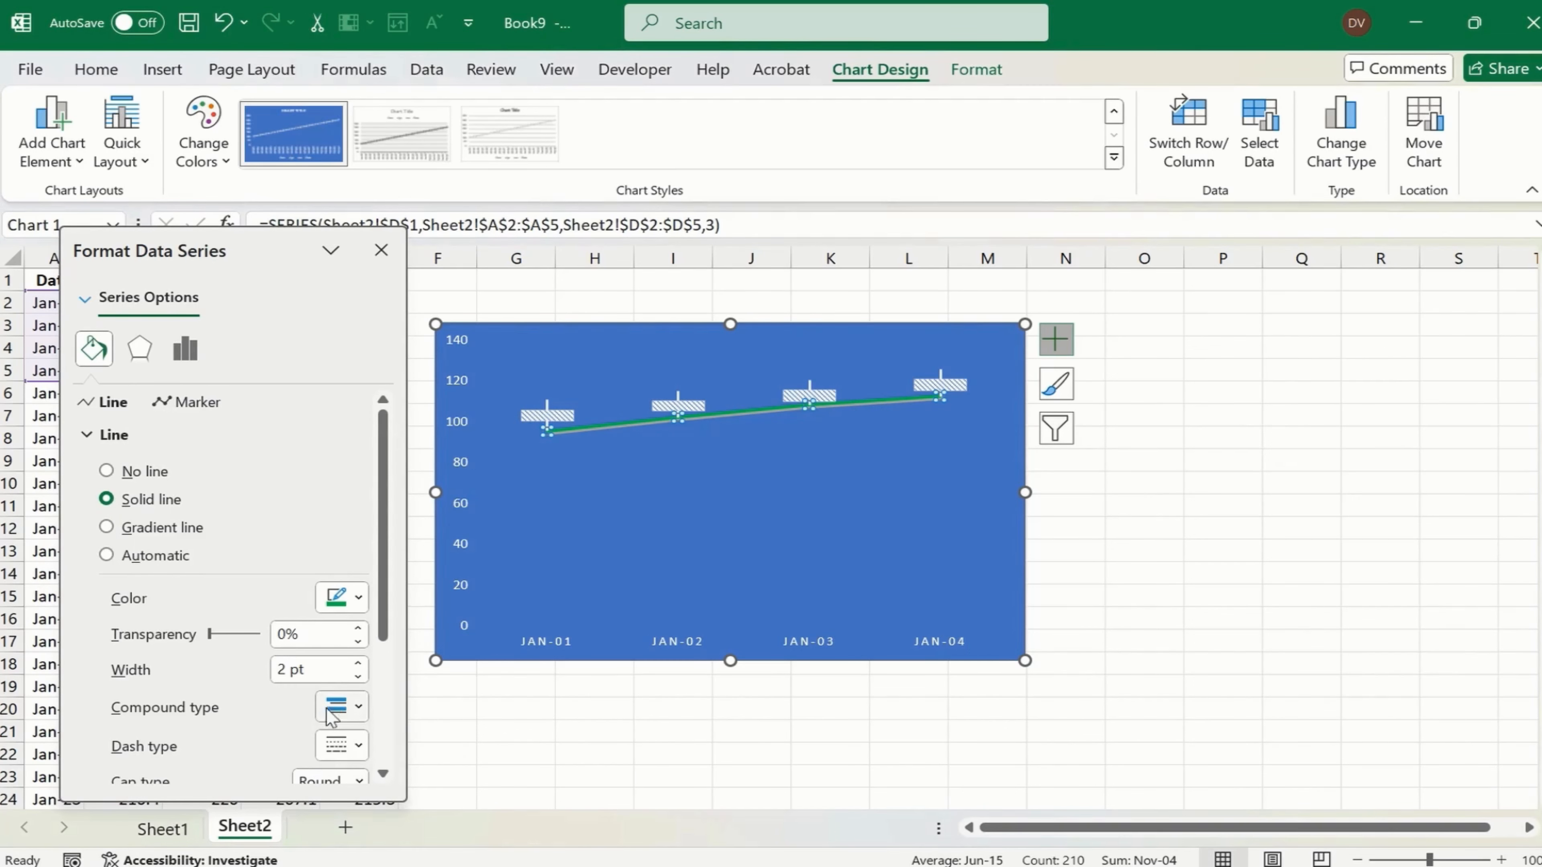
click(349, 744)
click(373, 605)
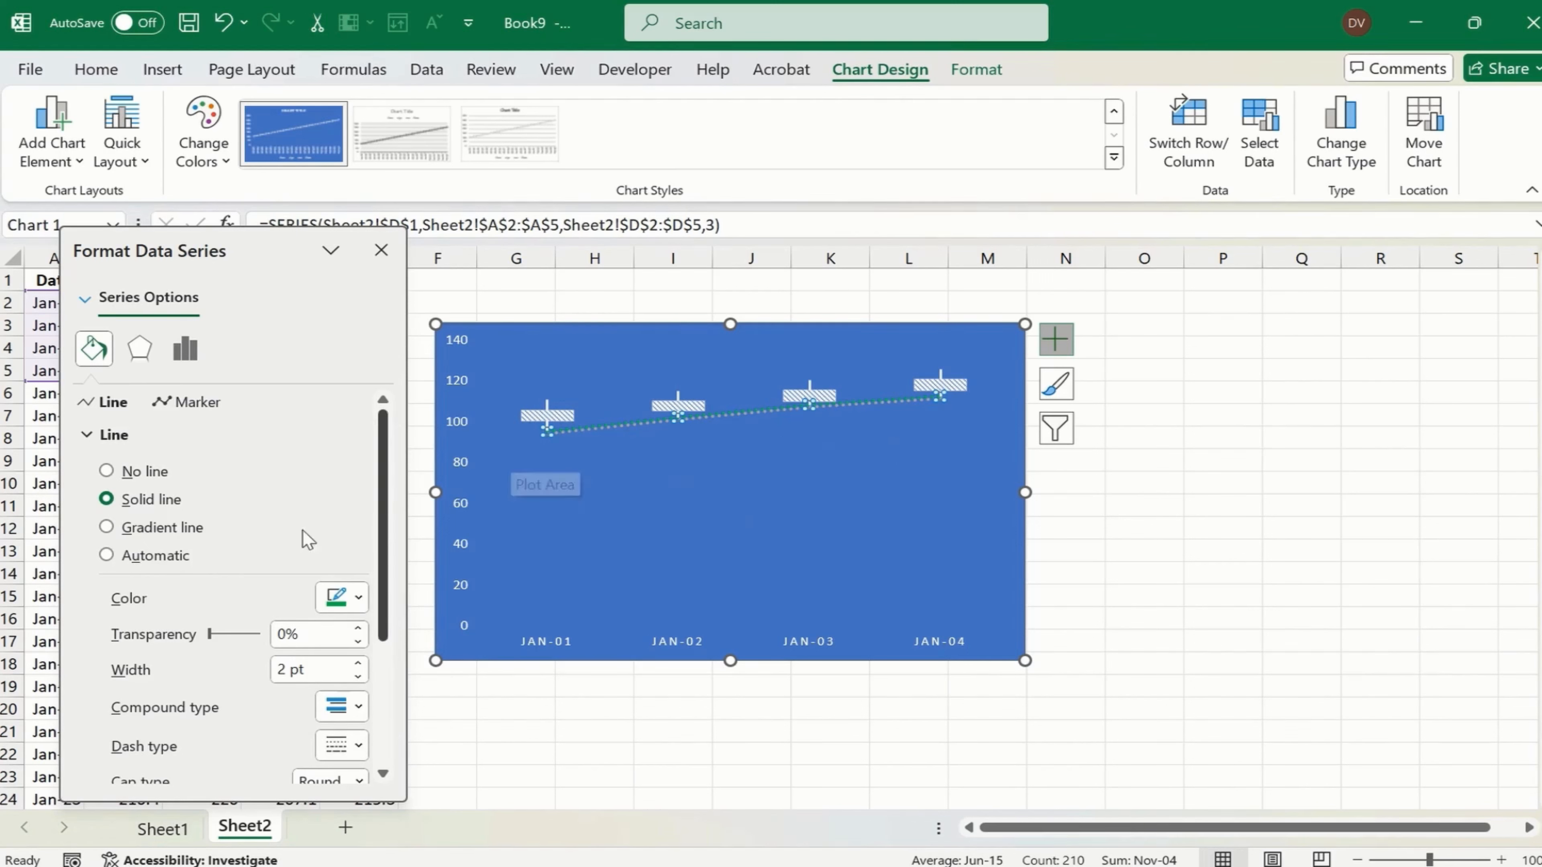
- Connect the chart's High series with a dashed solid-colour line, 1 pt wide
click(546, 402)
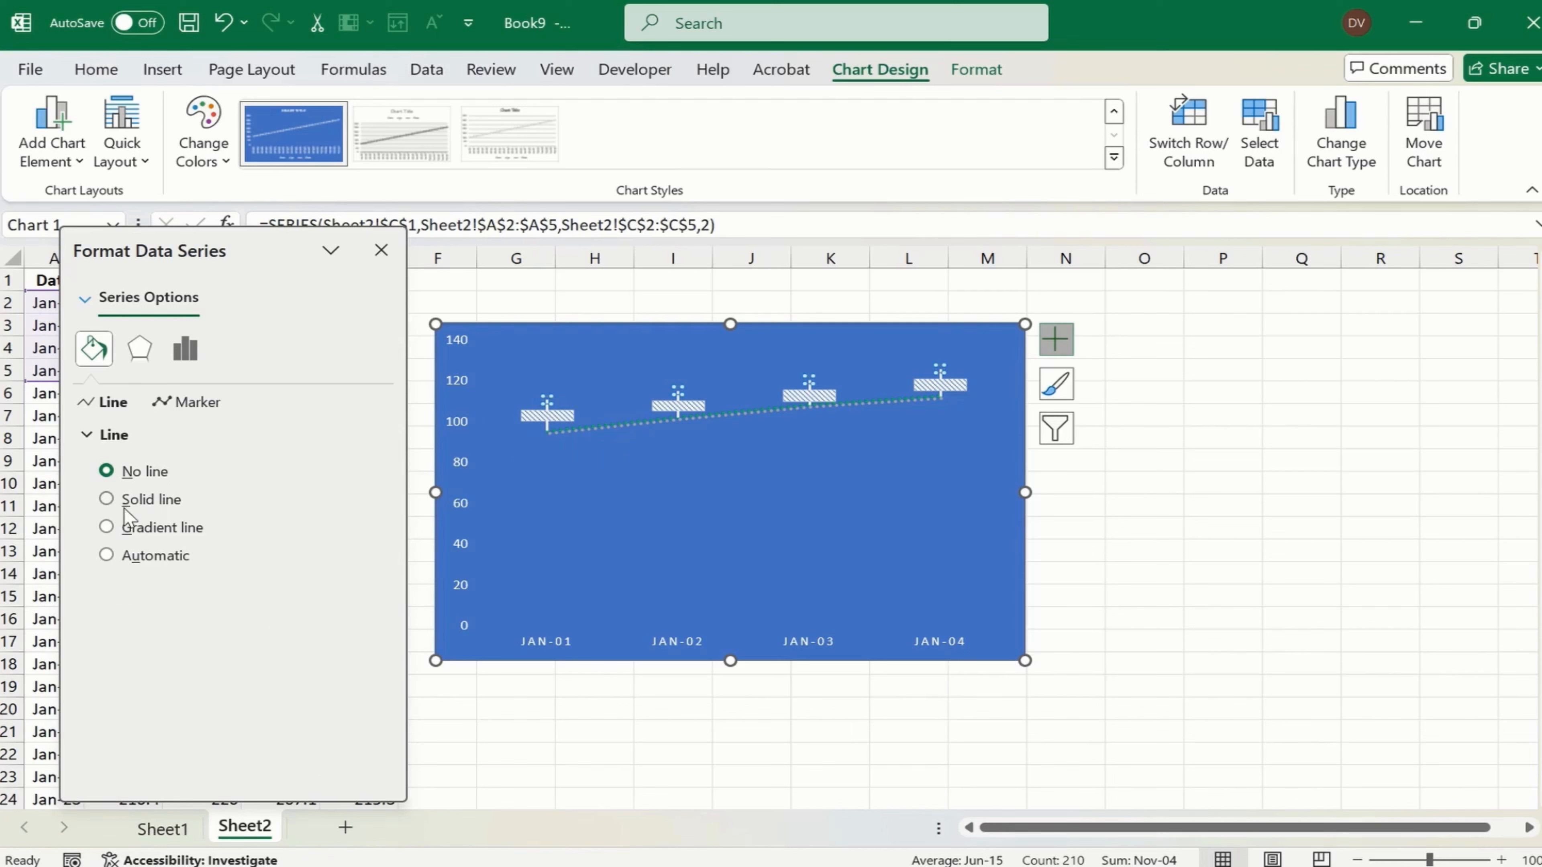
click(107, 500)
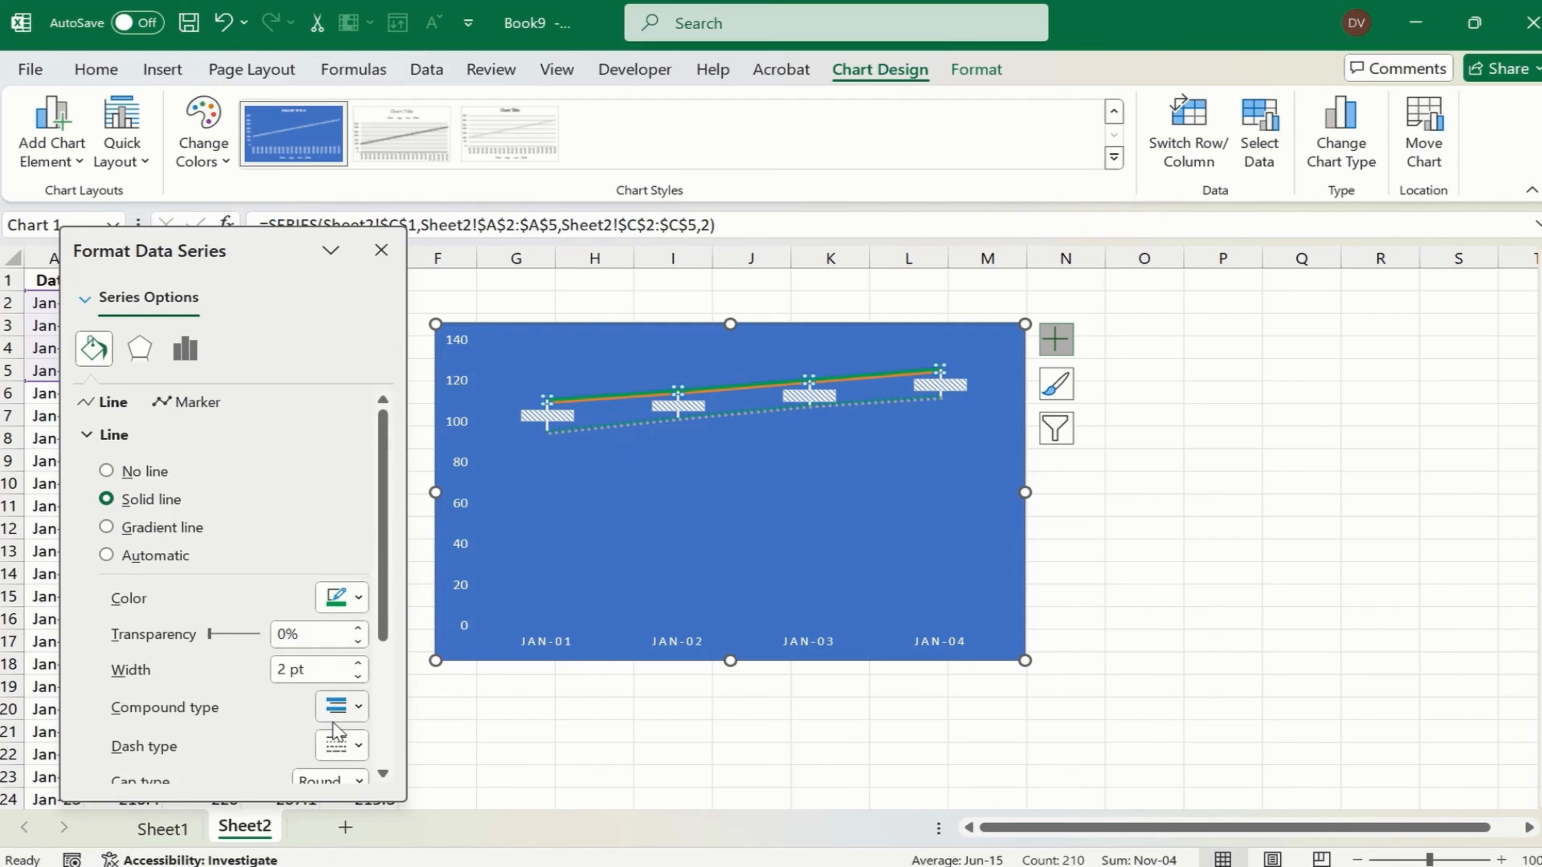
click(358, 676)
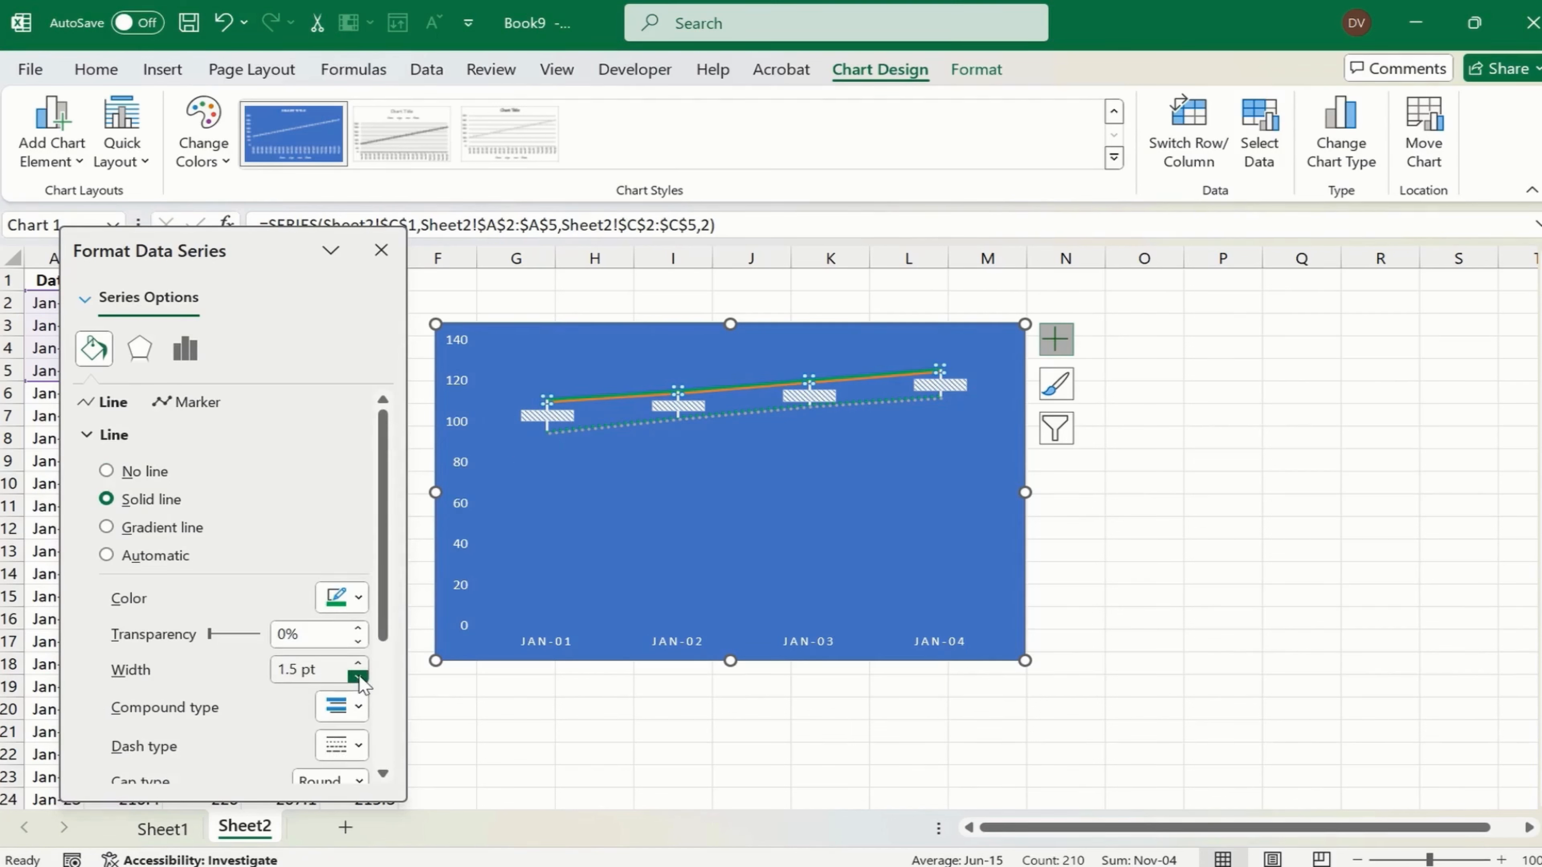
click(360, 750)
click(380, 635)
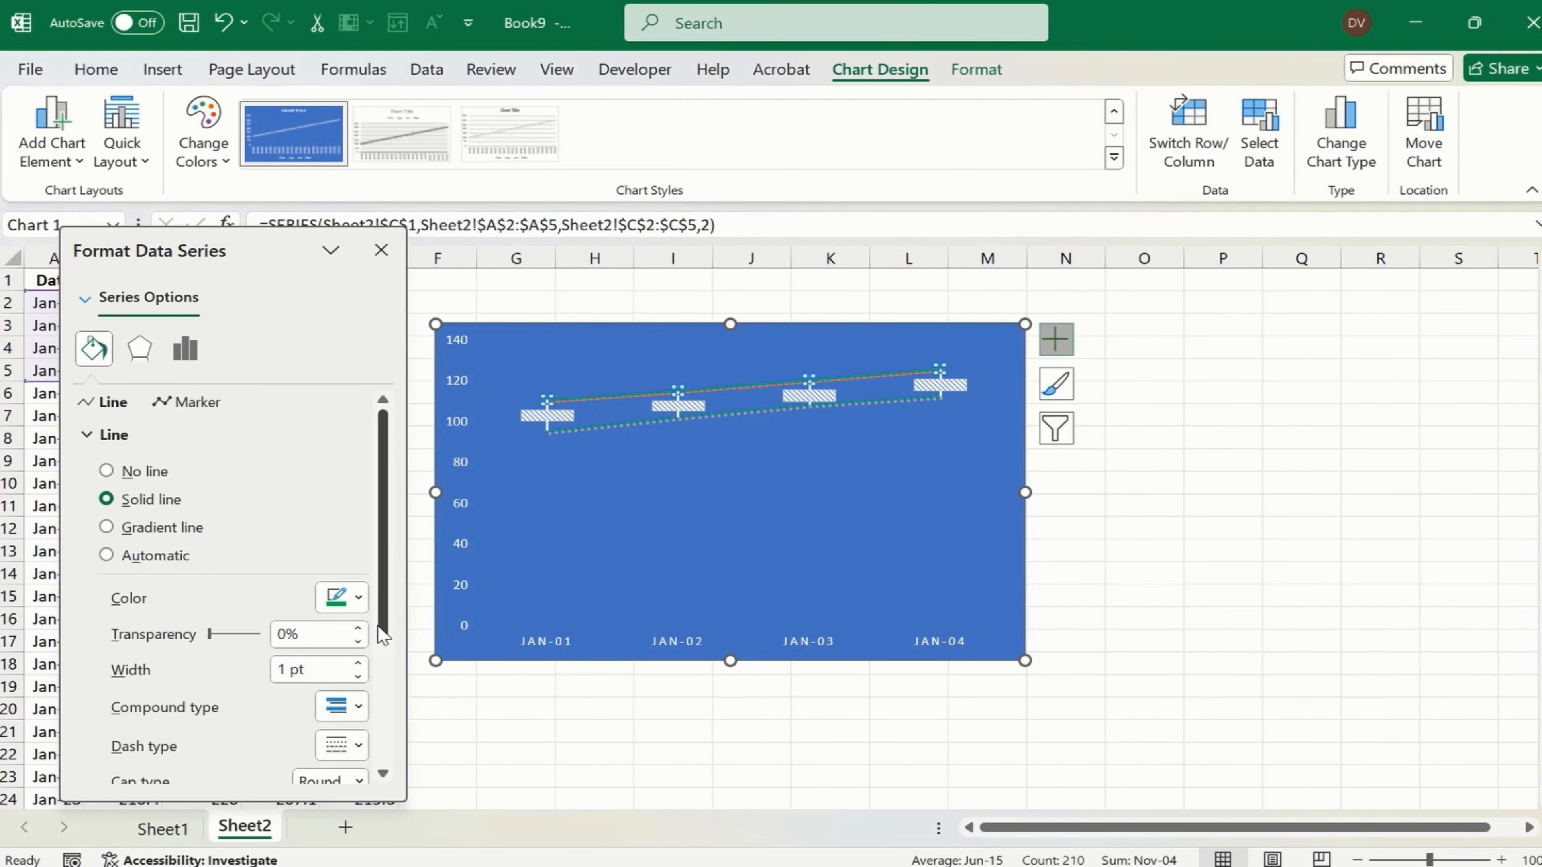
click(1018, 562)
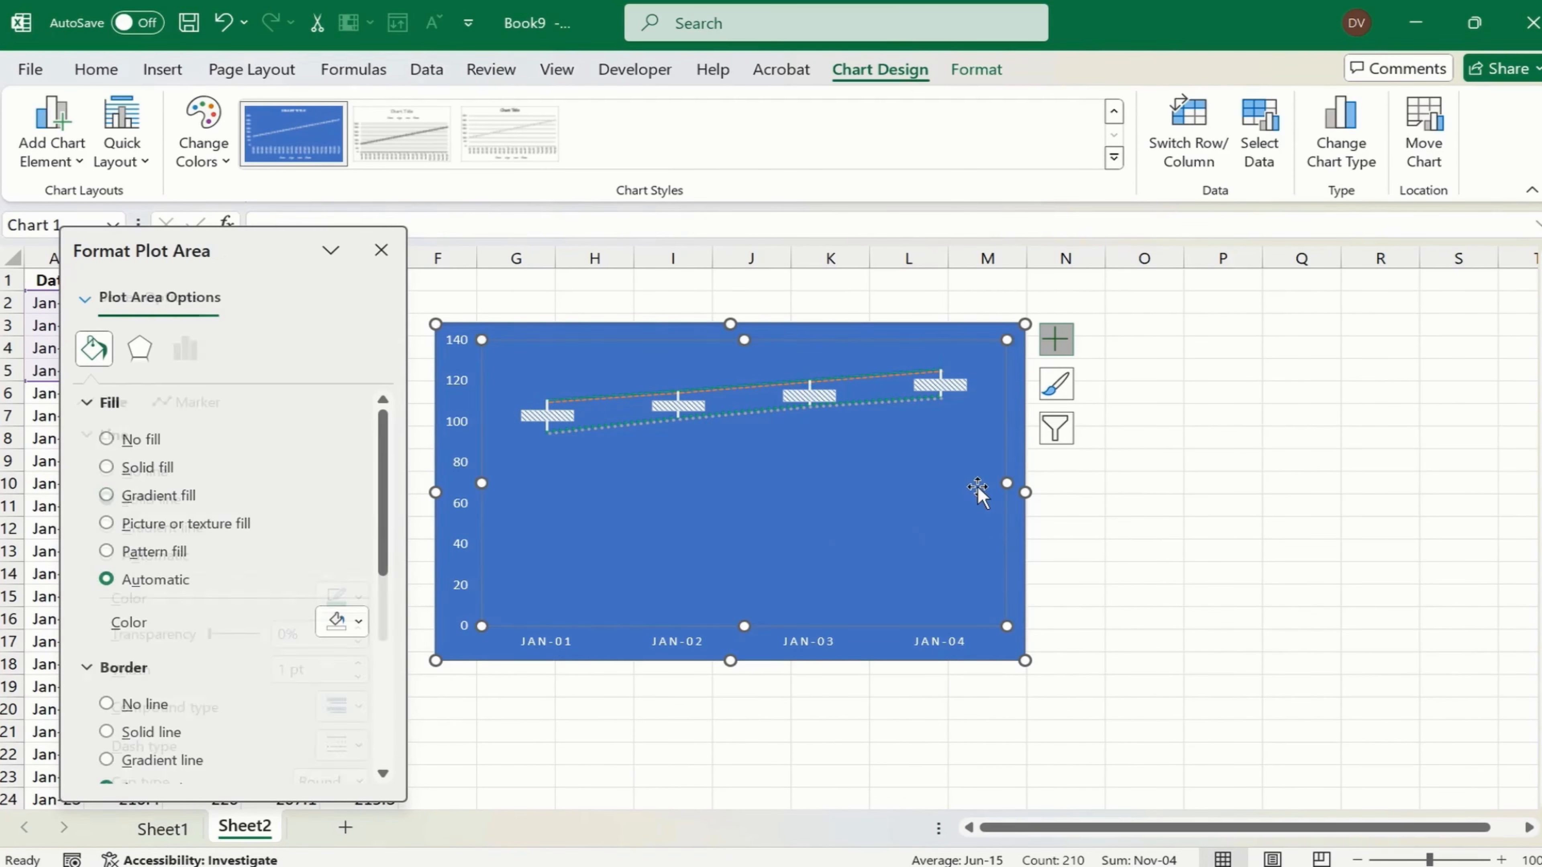
click(979, 328)
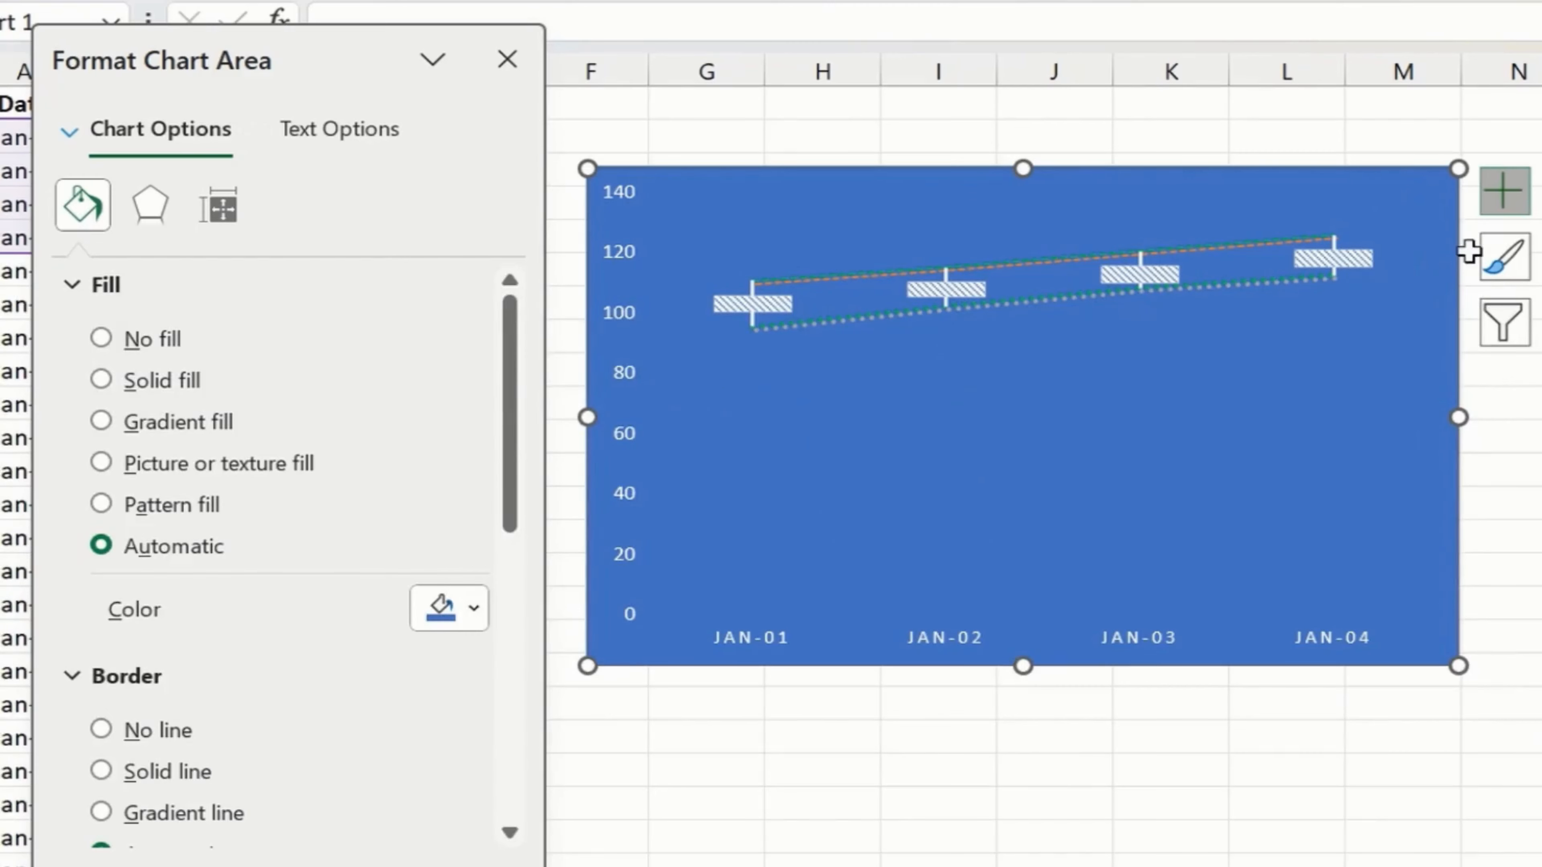
- Add data labels to the chart and enlarge it to reach the end of column P and about row 22
click(1505, 193)
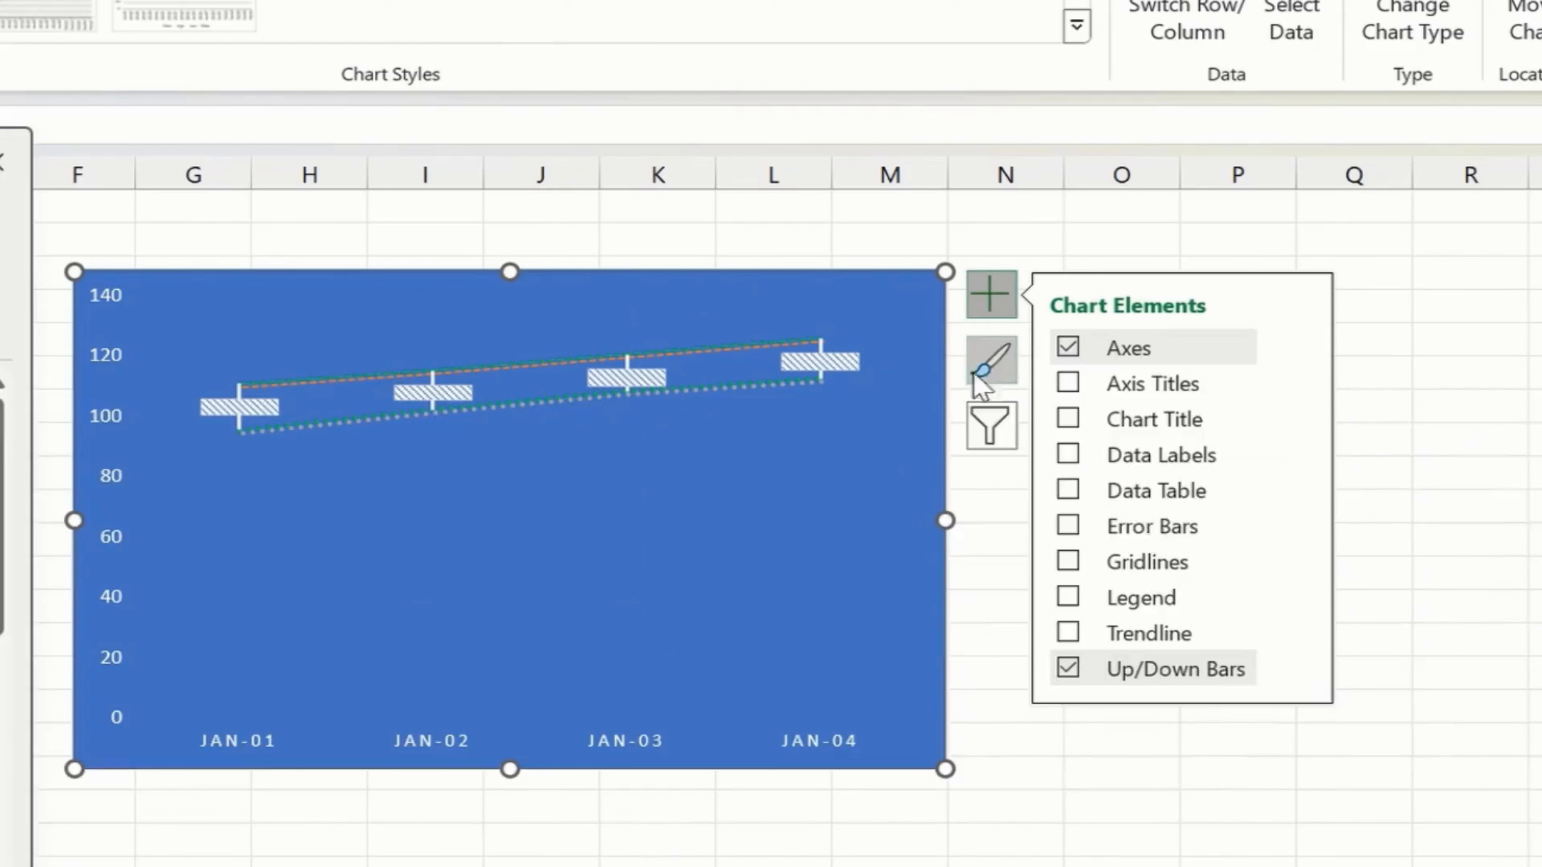
click(1068, 457)
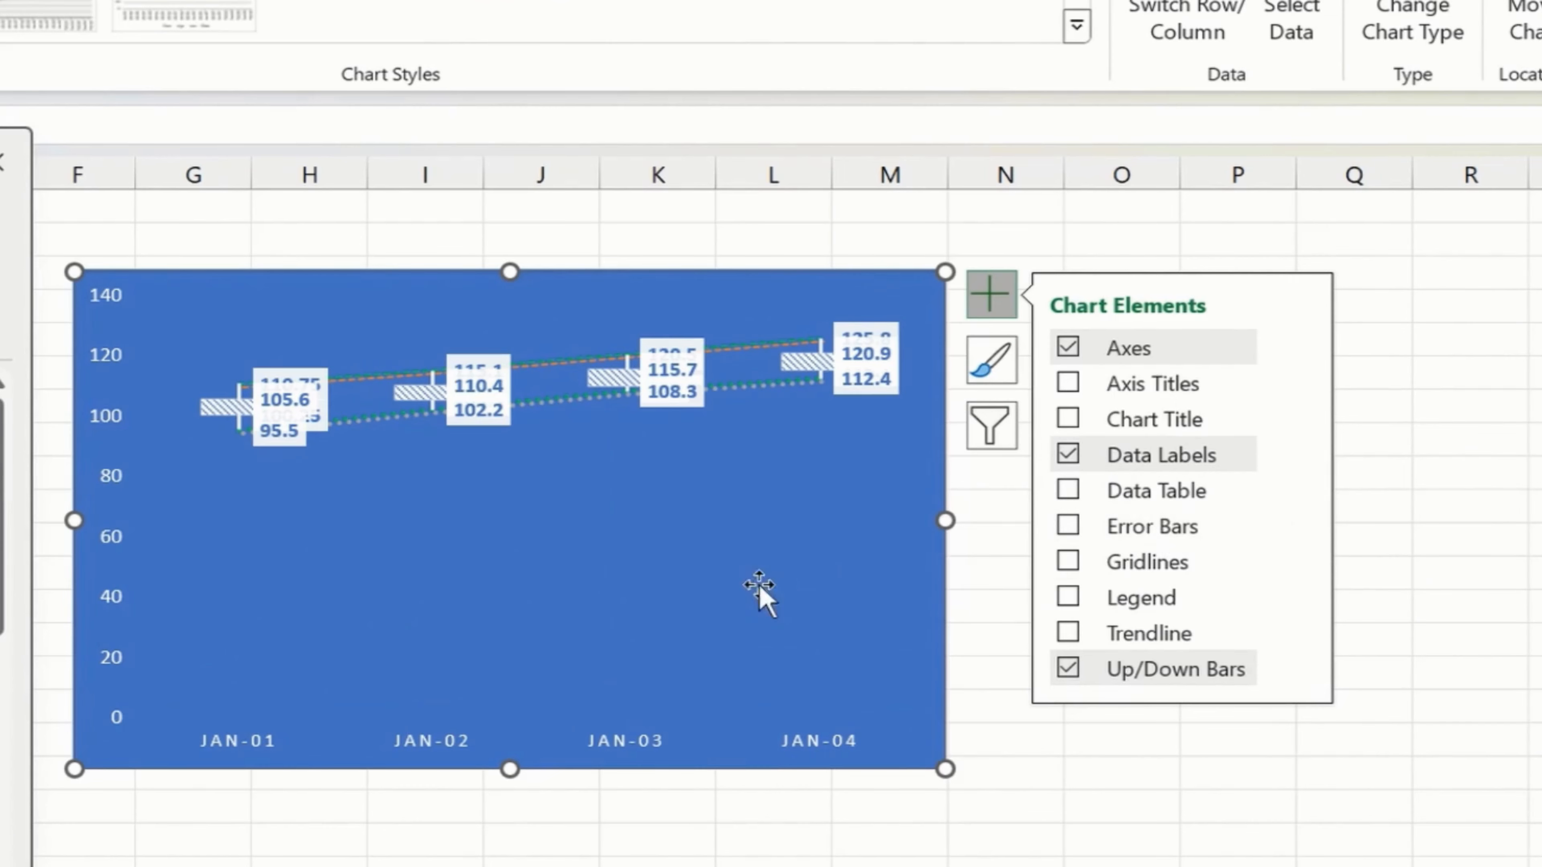
click(1104, 841)
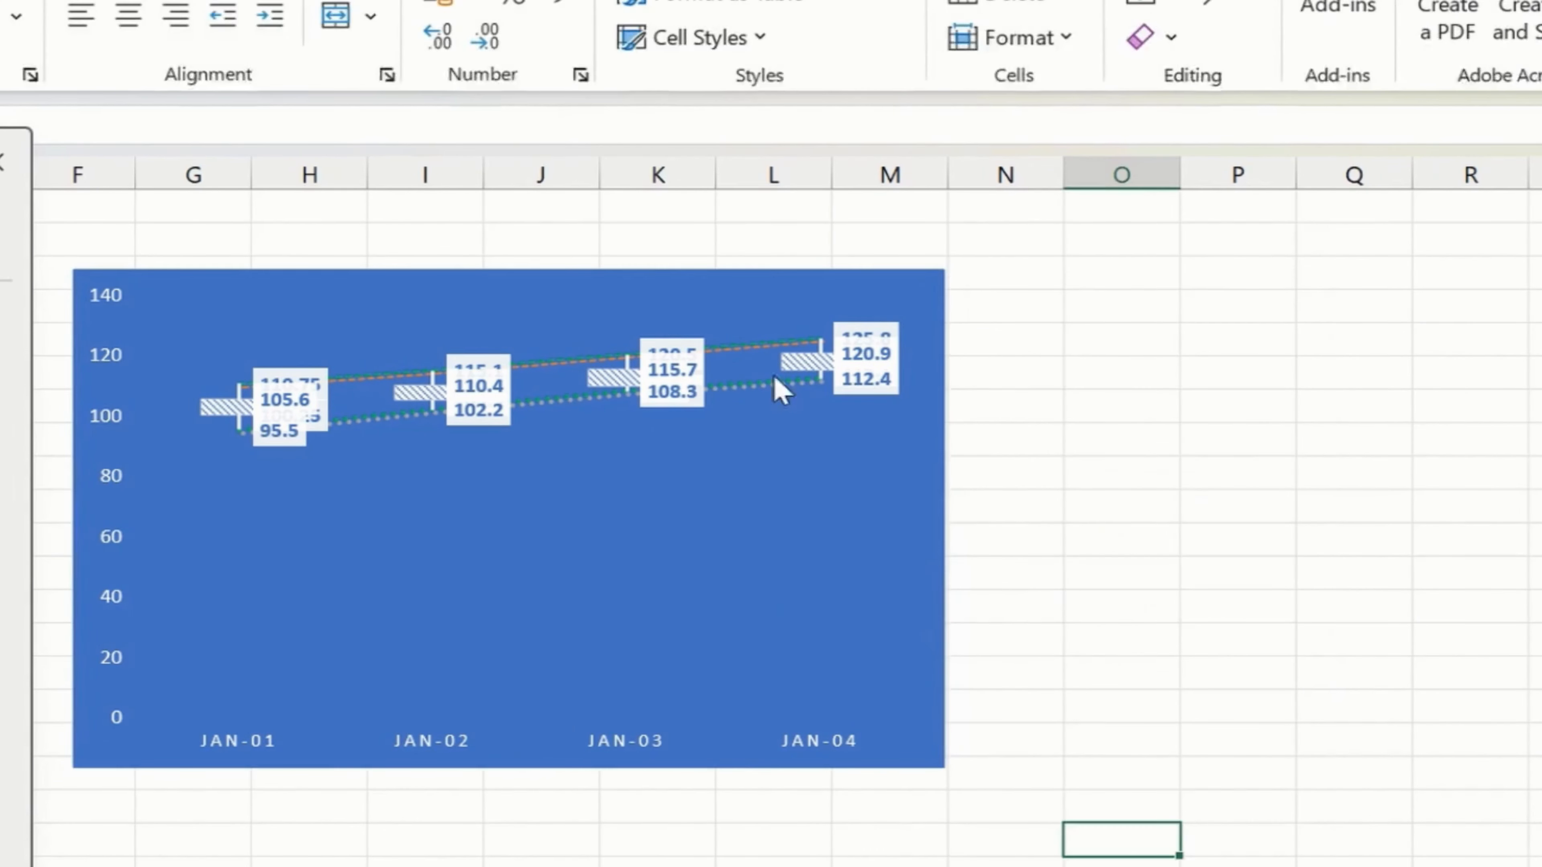
click(816, 289)
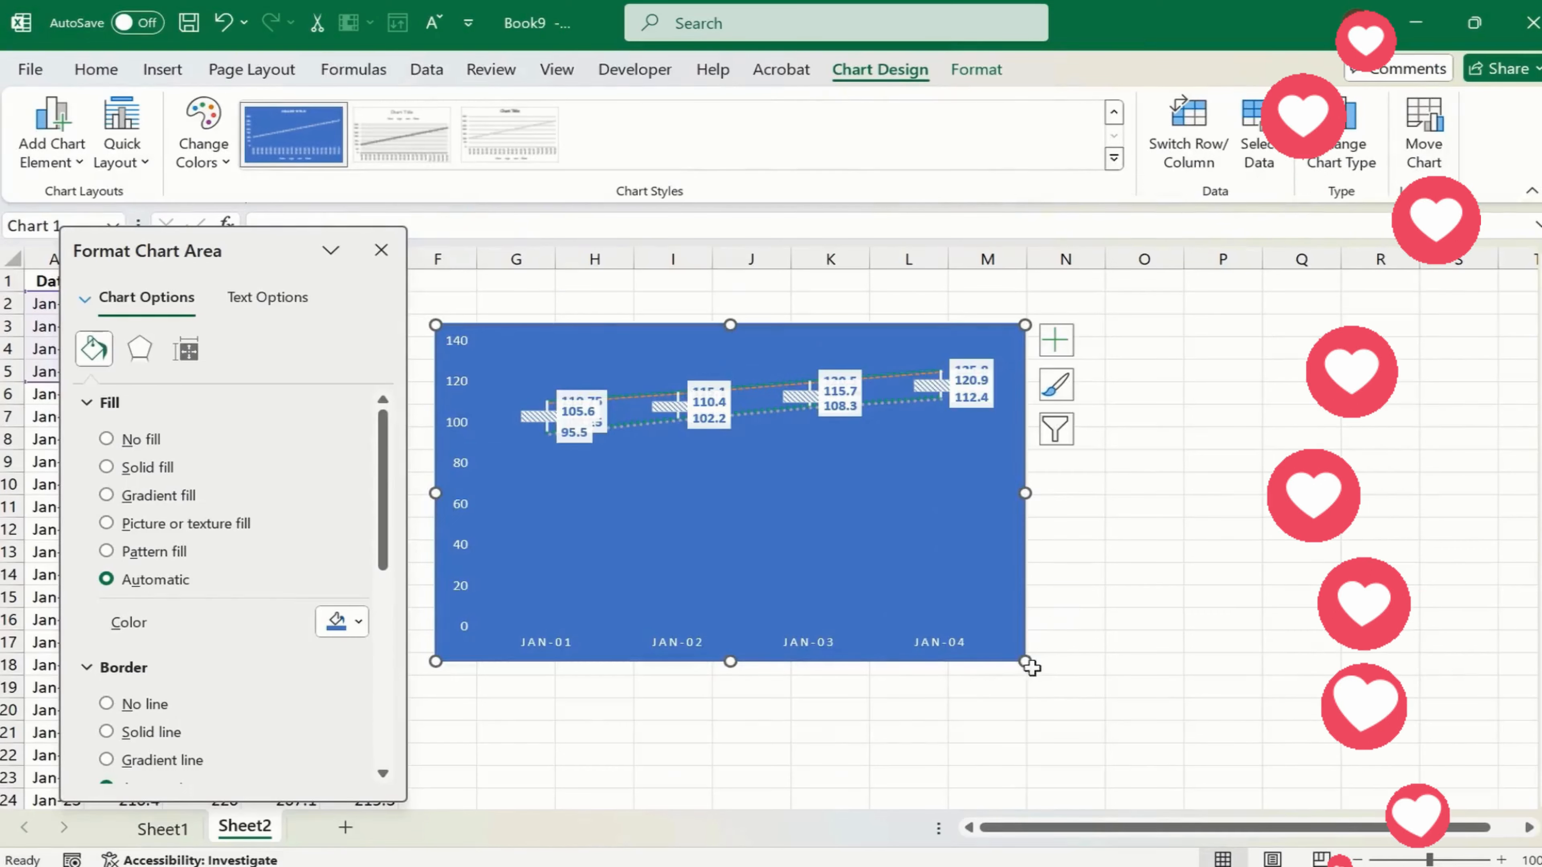
drag(945, 770, 1264, 742)
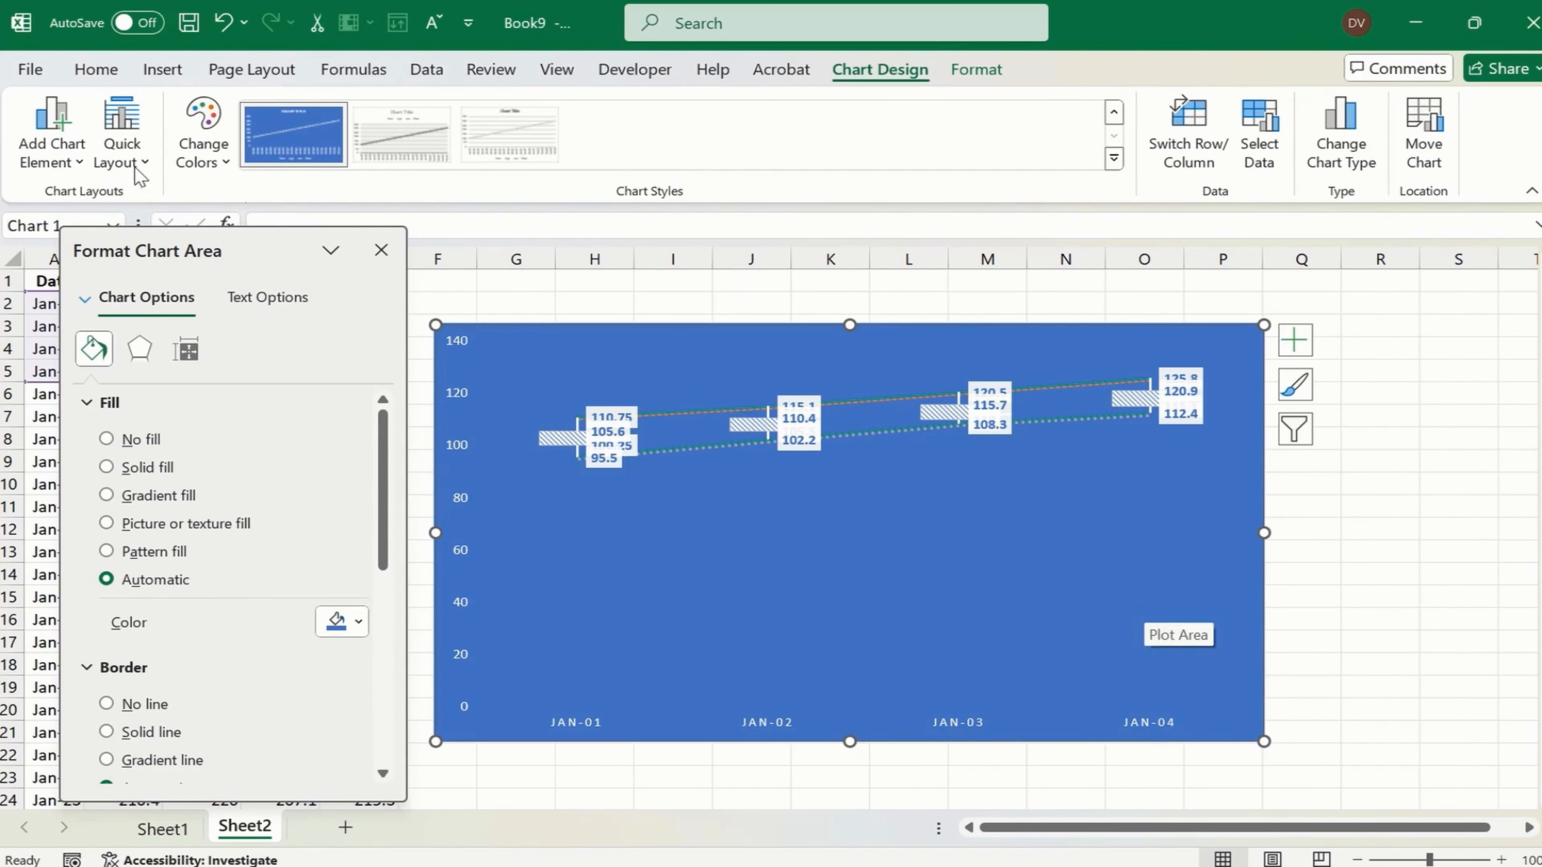
- Try reducing the chart's text to font size 6 and set it back to 9
click(96, 69)
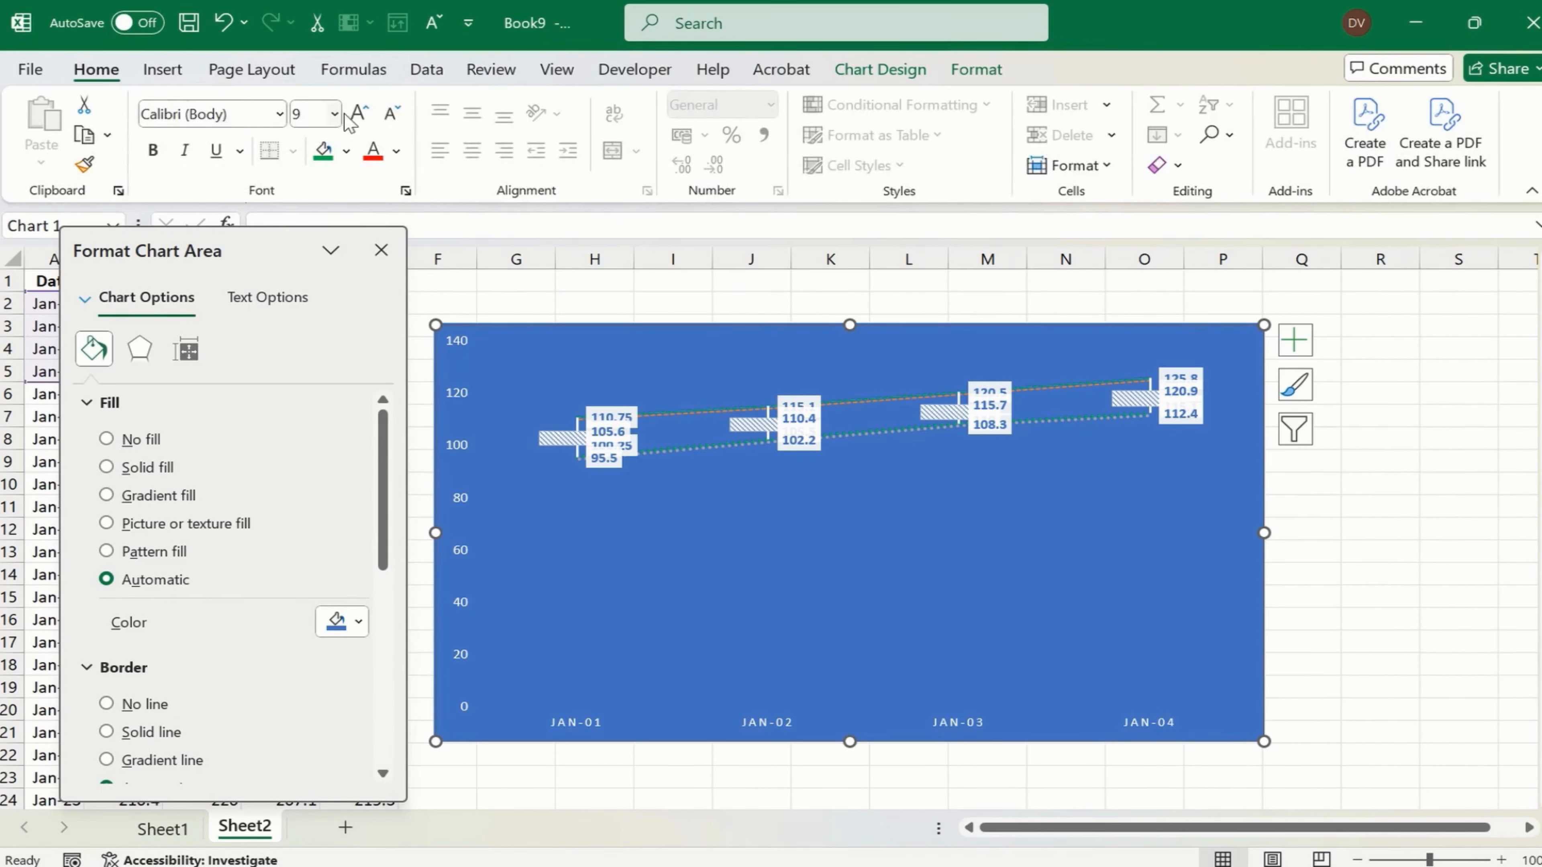
click(392, 114)
click(392, 114)
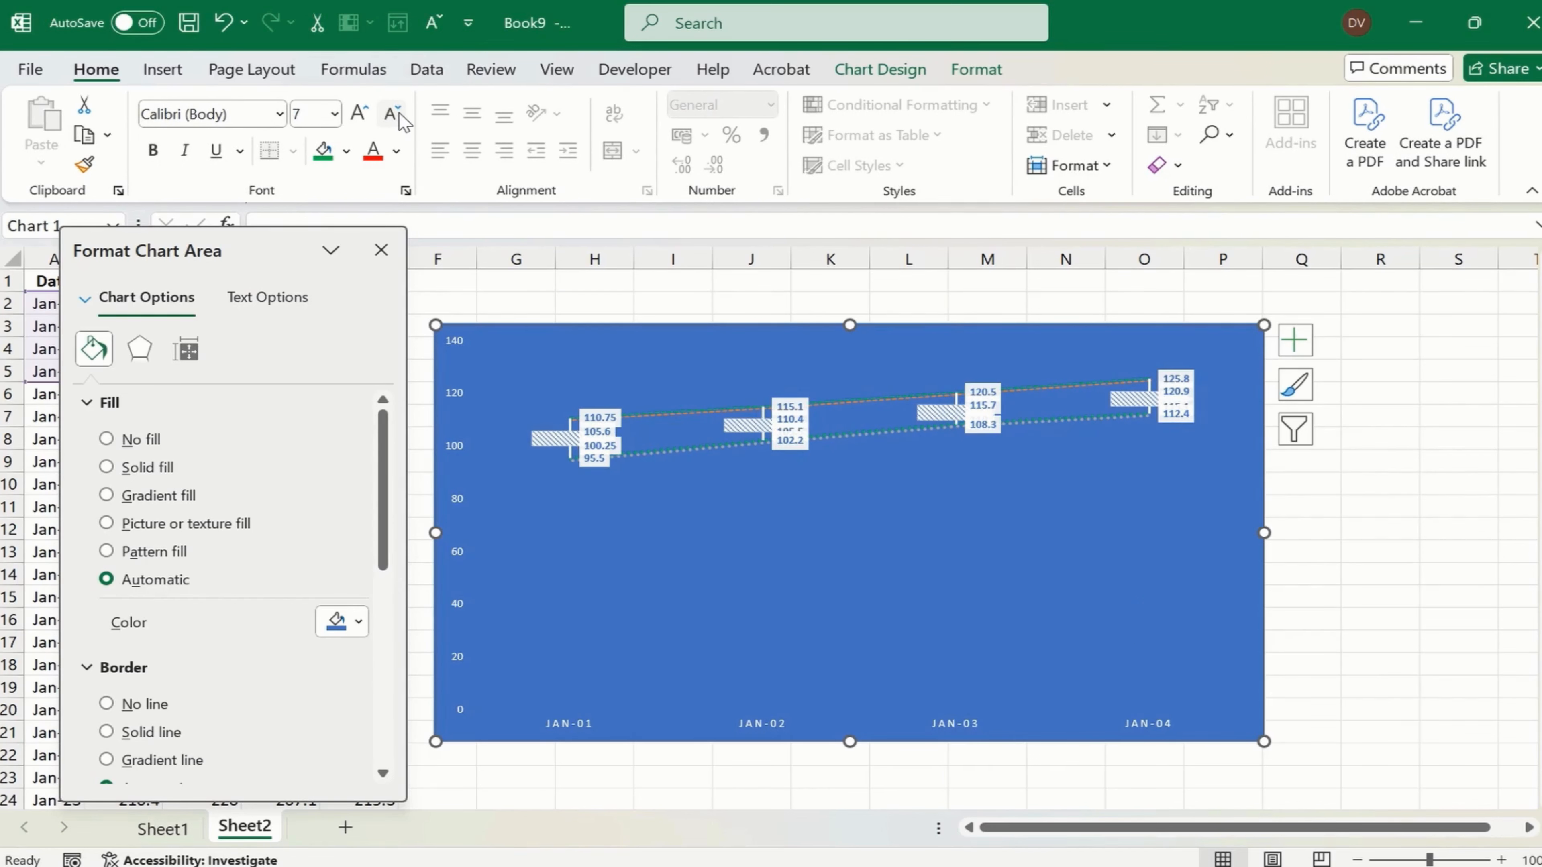
click(392, 114)
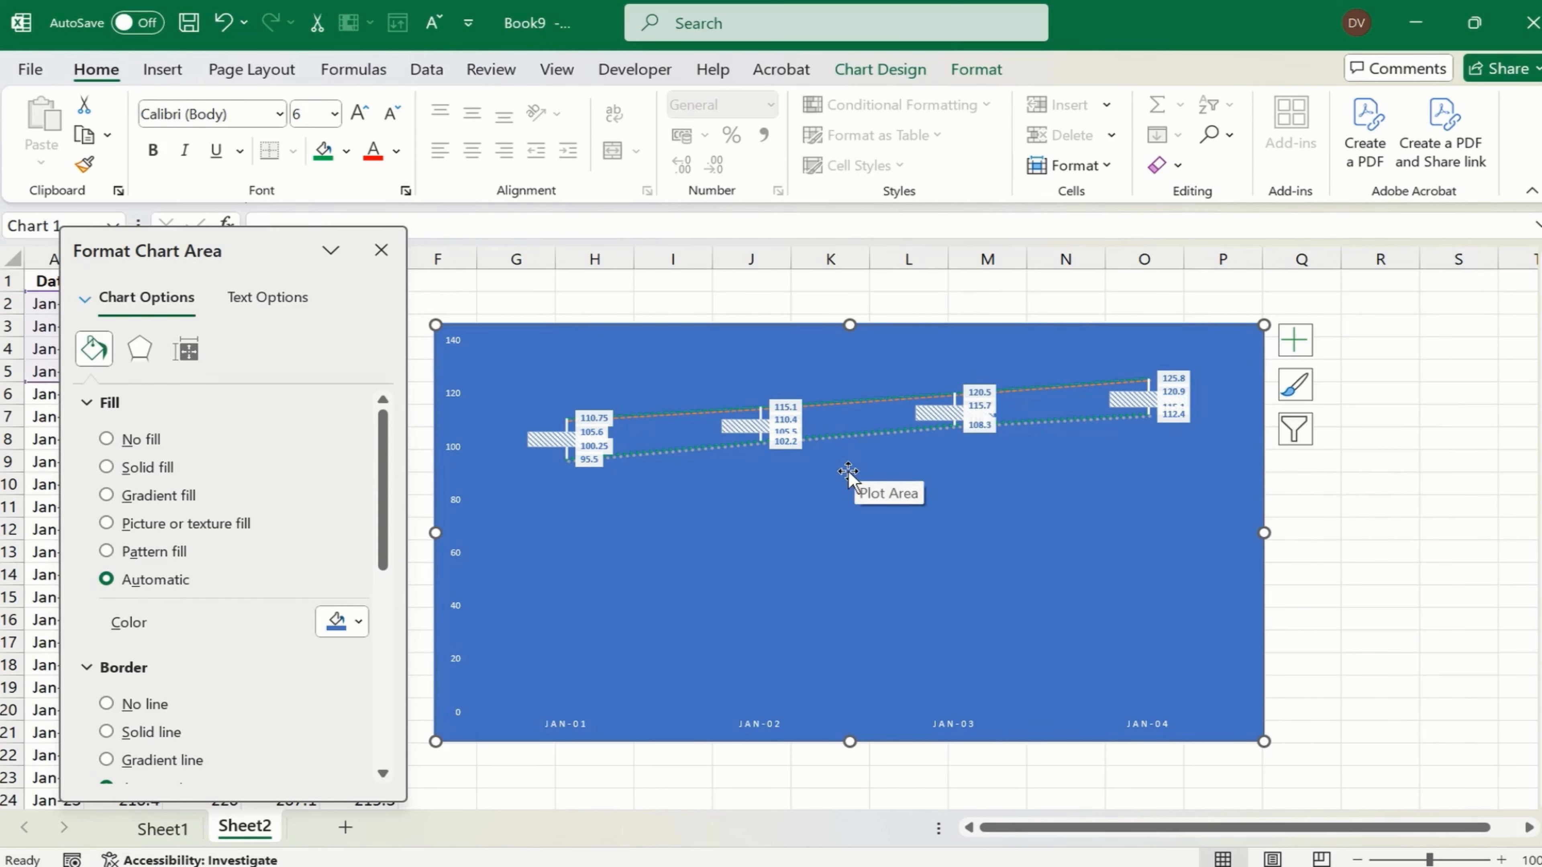
click(359, 114)
click(358, 114)
click(358, 114)
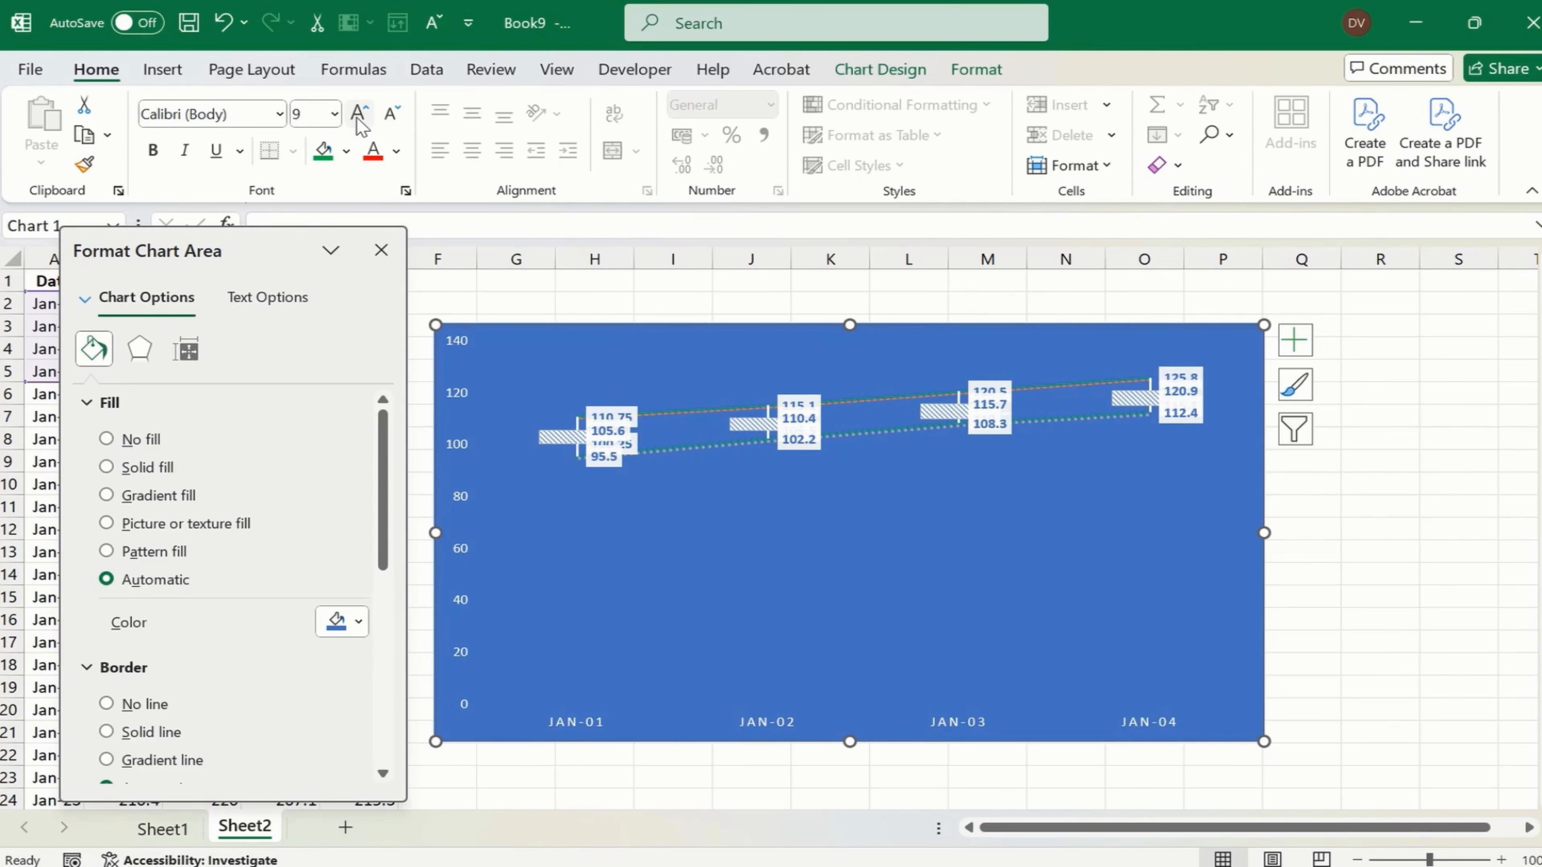
- Replace the chart's data labels with a data table of the prices below the plot
click(1295, 340)
click(1348, 448)
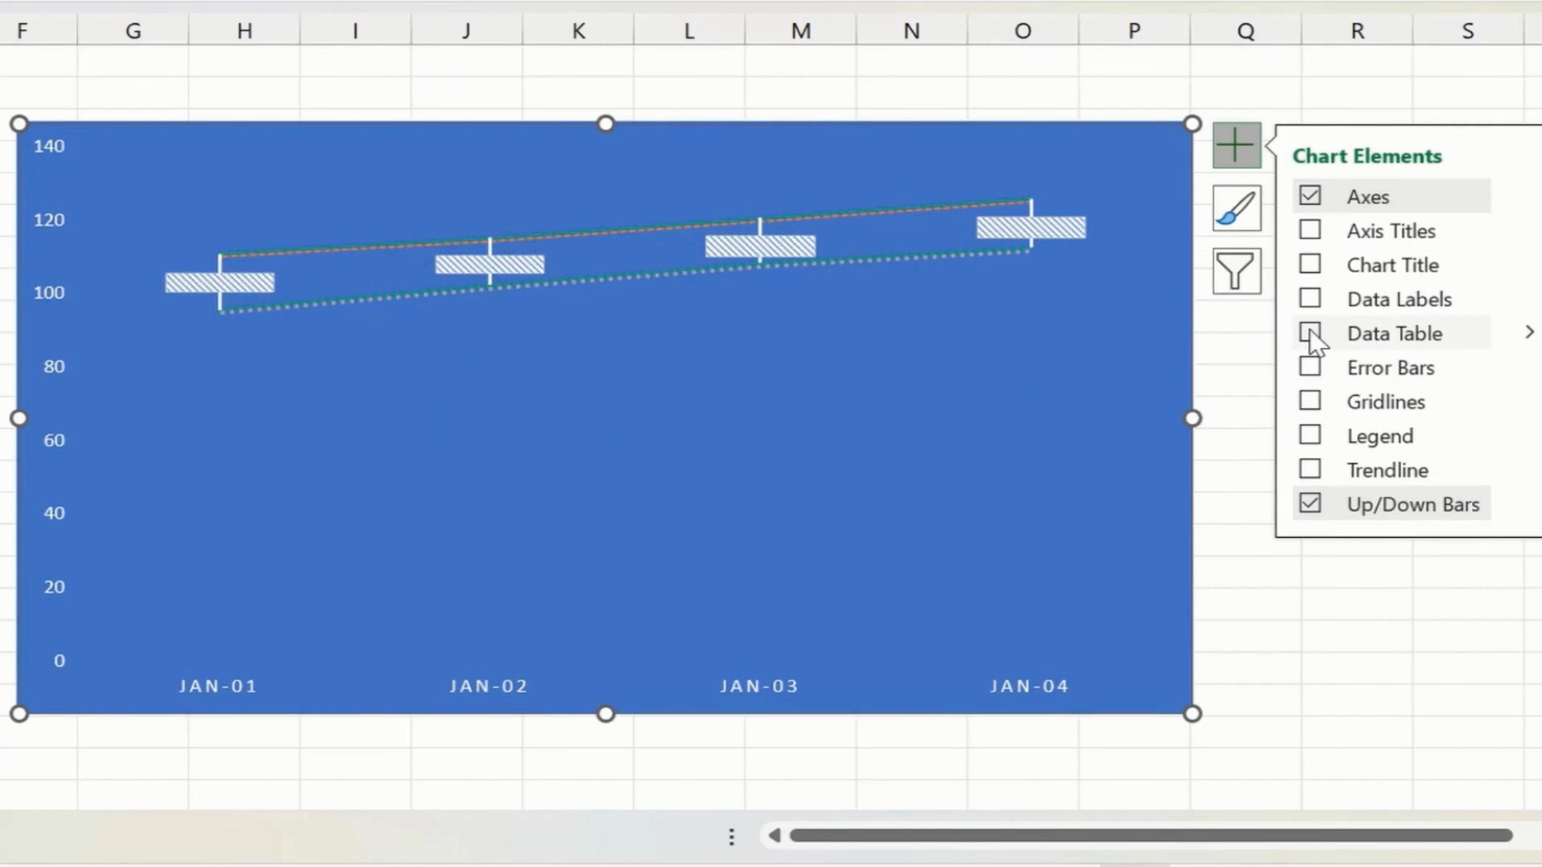
click(1347, 473)
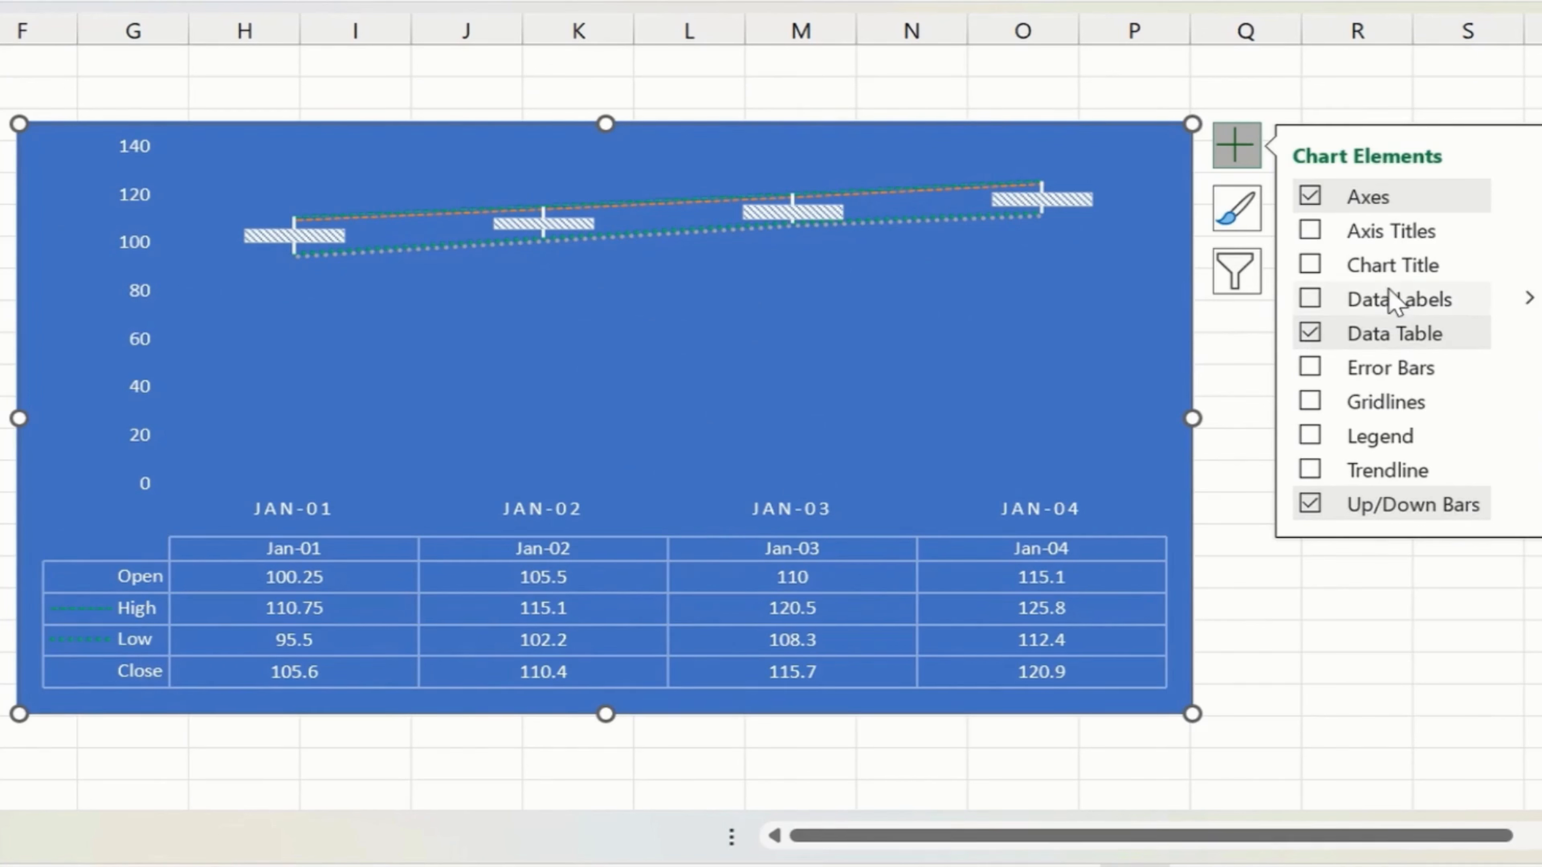
- Add a chart title reading "STOCK ANALYSIS FOR DISCOVER TALENT" above the candlestick plot
click(1310, 270)
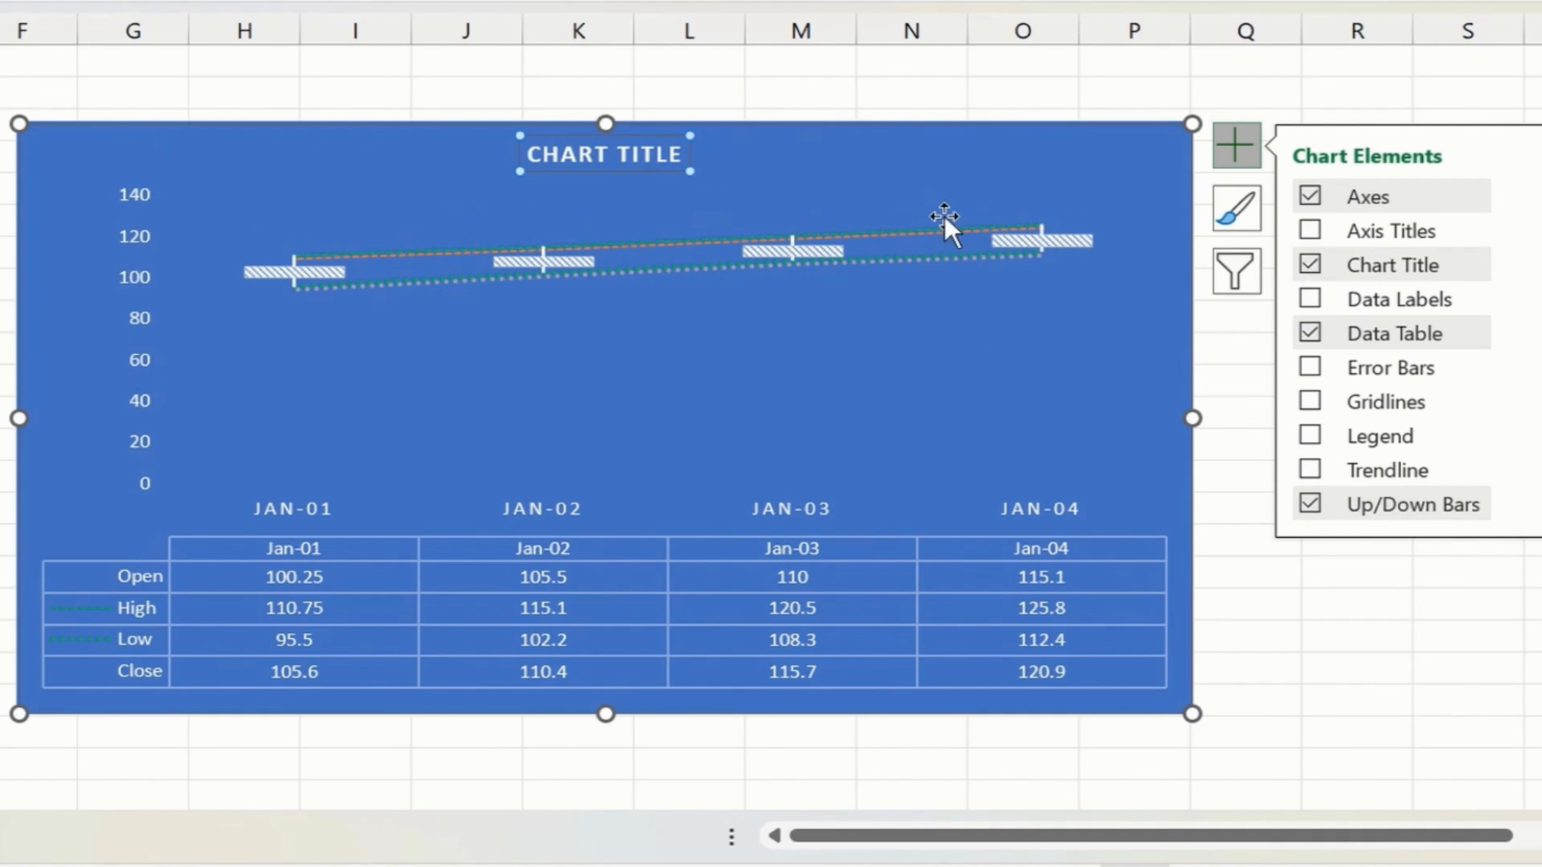
double_click(577, 159)
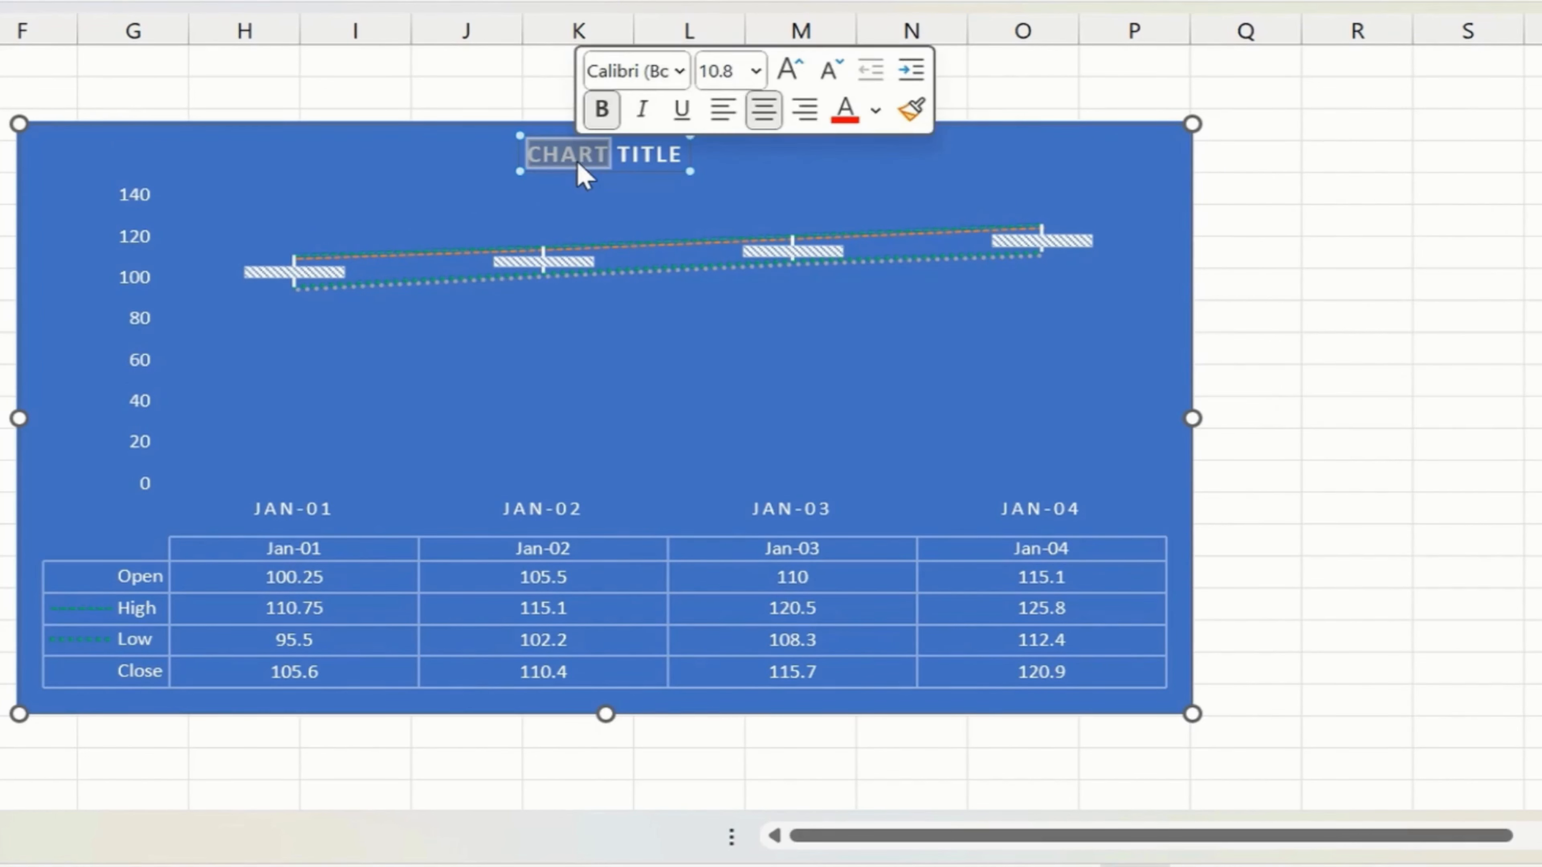
key(ctrl+a)
text(S)
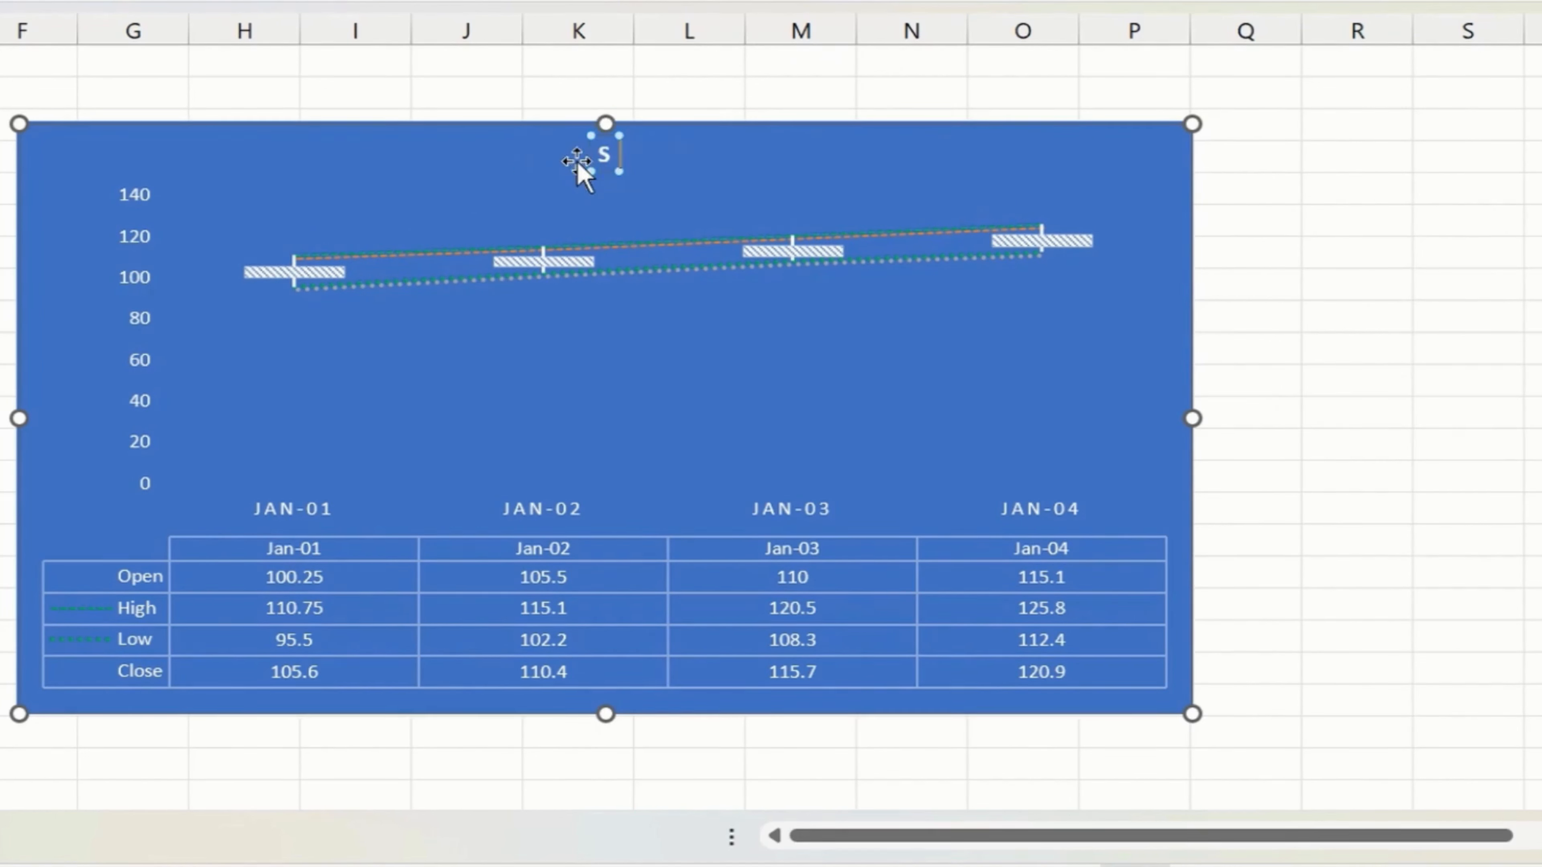
text(TOCK ANALYS)
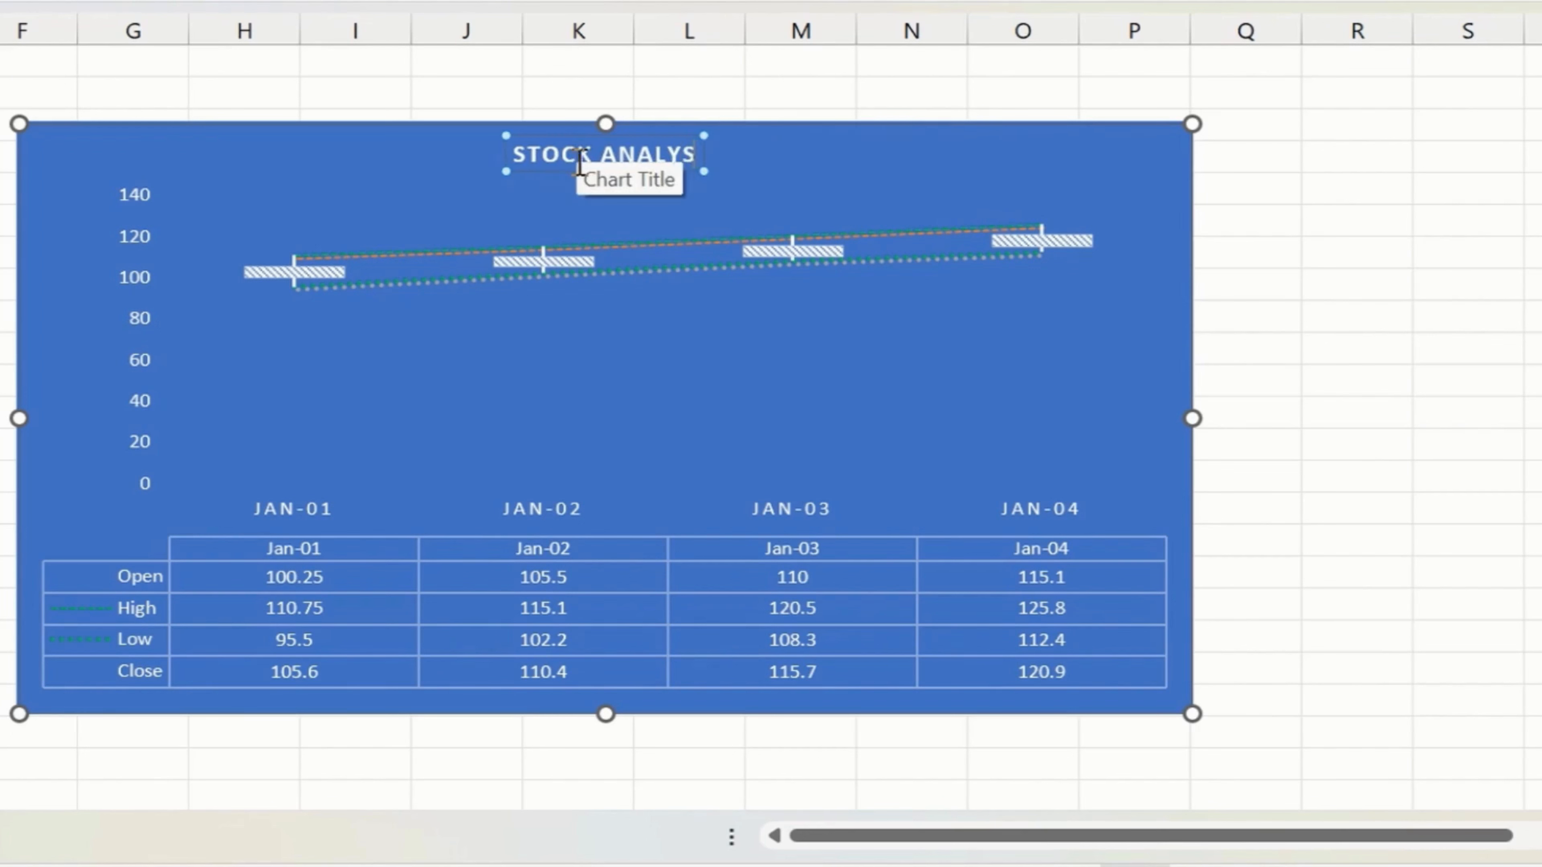
text(IS FOR DISCOVER TALENT)
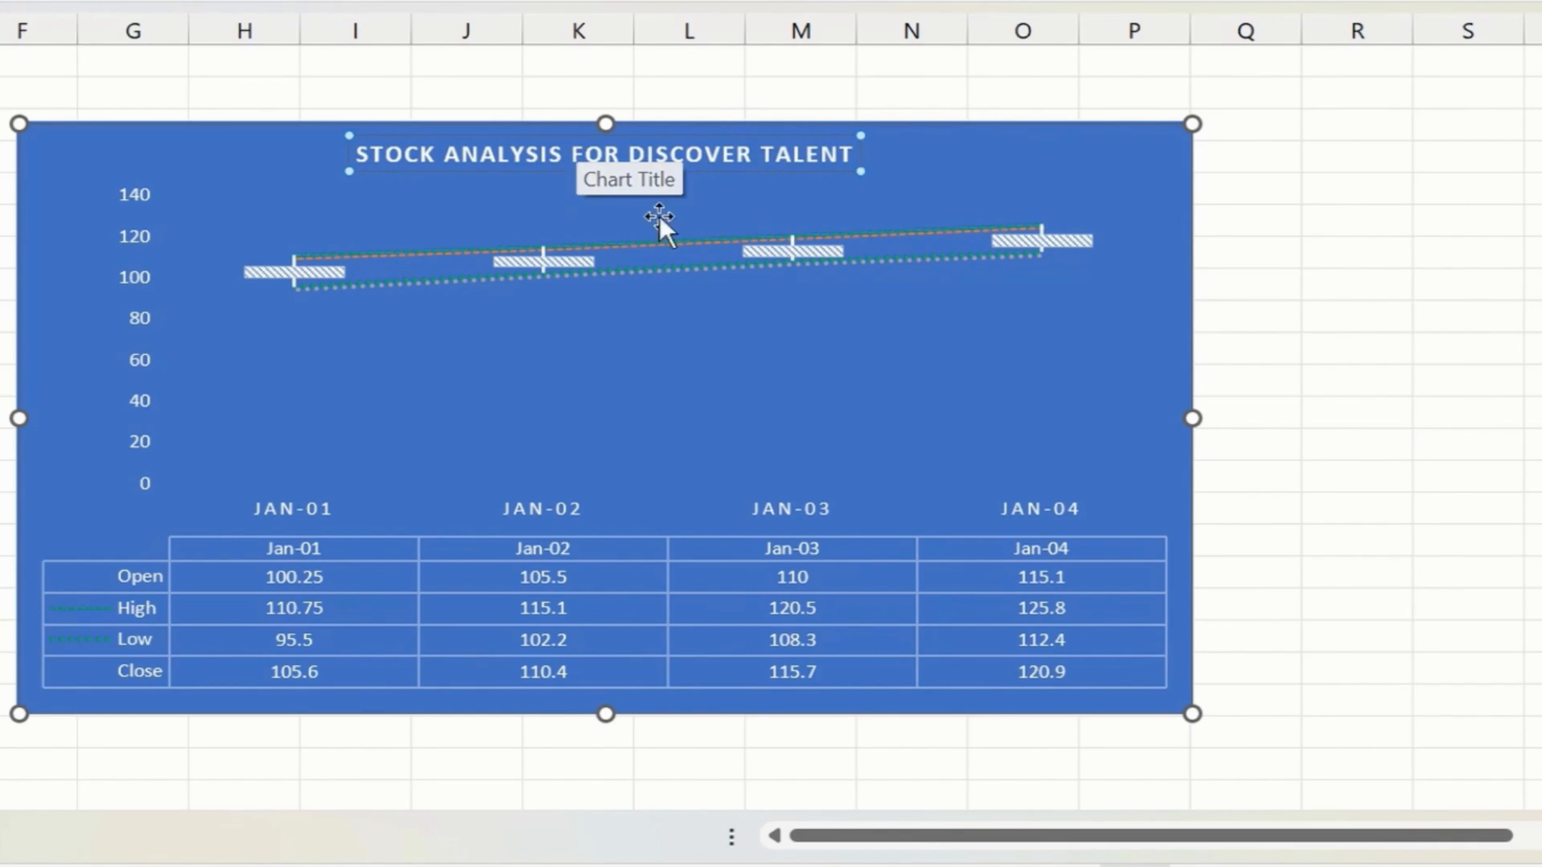
click(1111, 275)
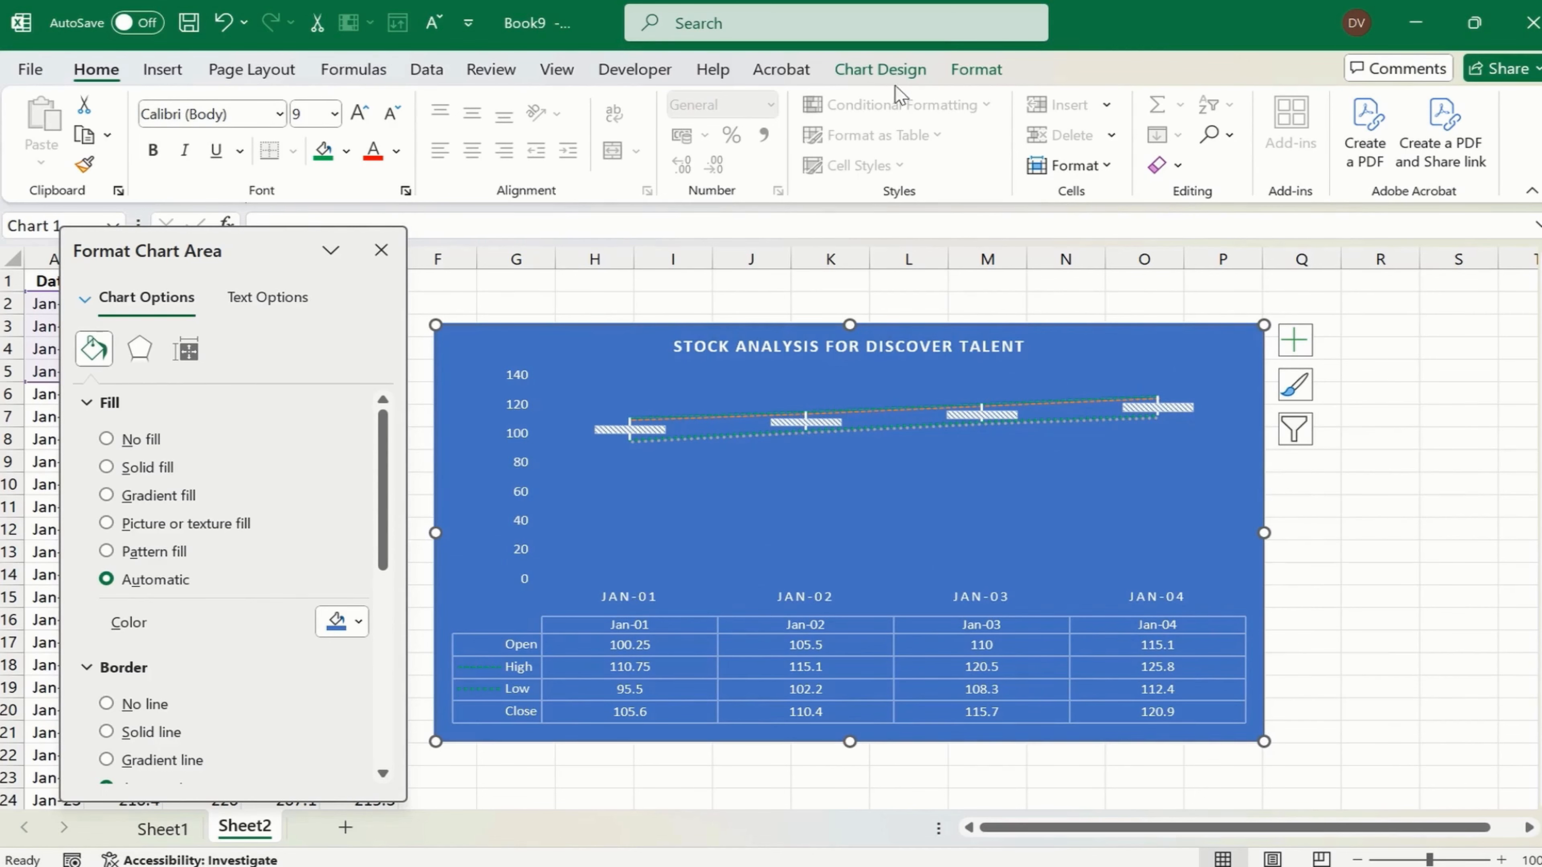
- Apply the Style 2 chart style to the stock chart
click(880, 69)
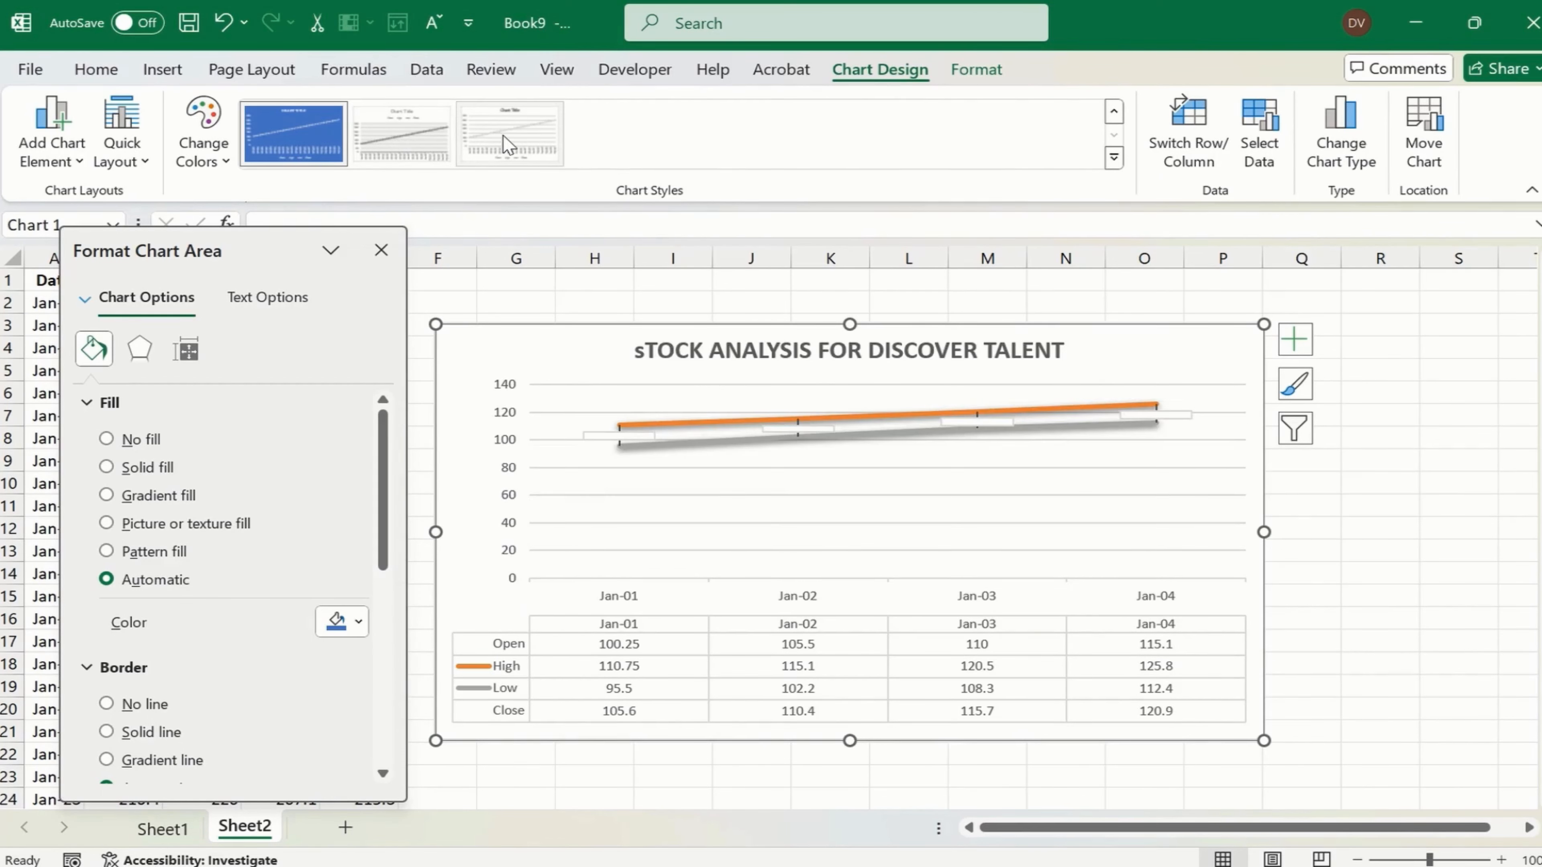
click(1115, 157)
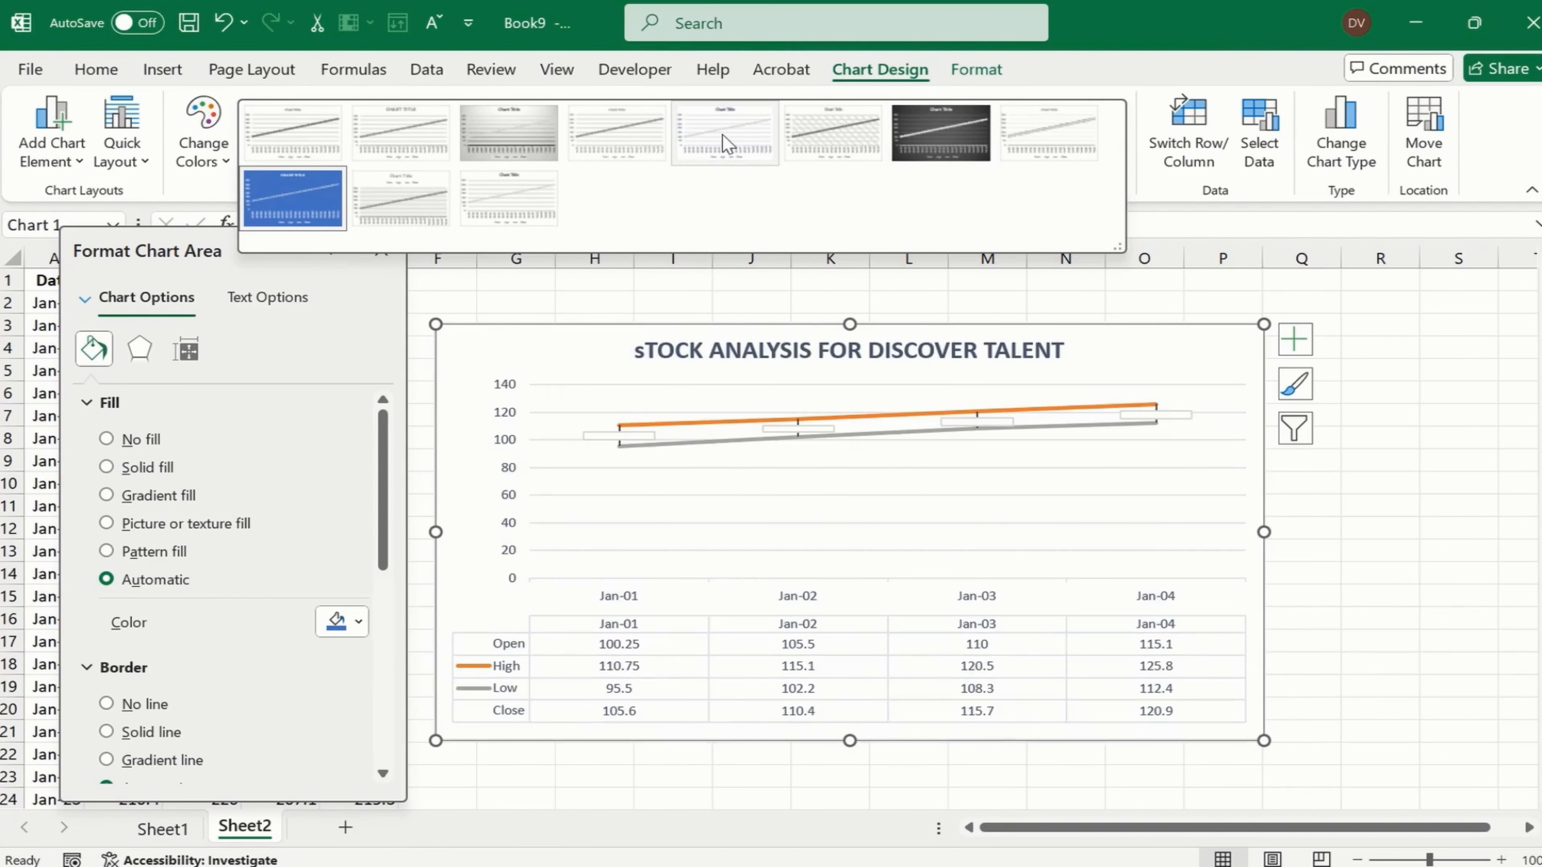
click(401, 124)
- Change the chart's orange High series line to a dotted dash type
click(648, 424)
click(649, 426)
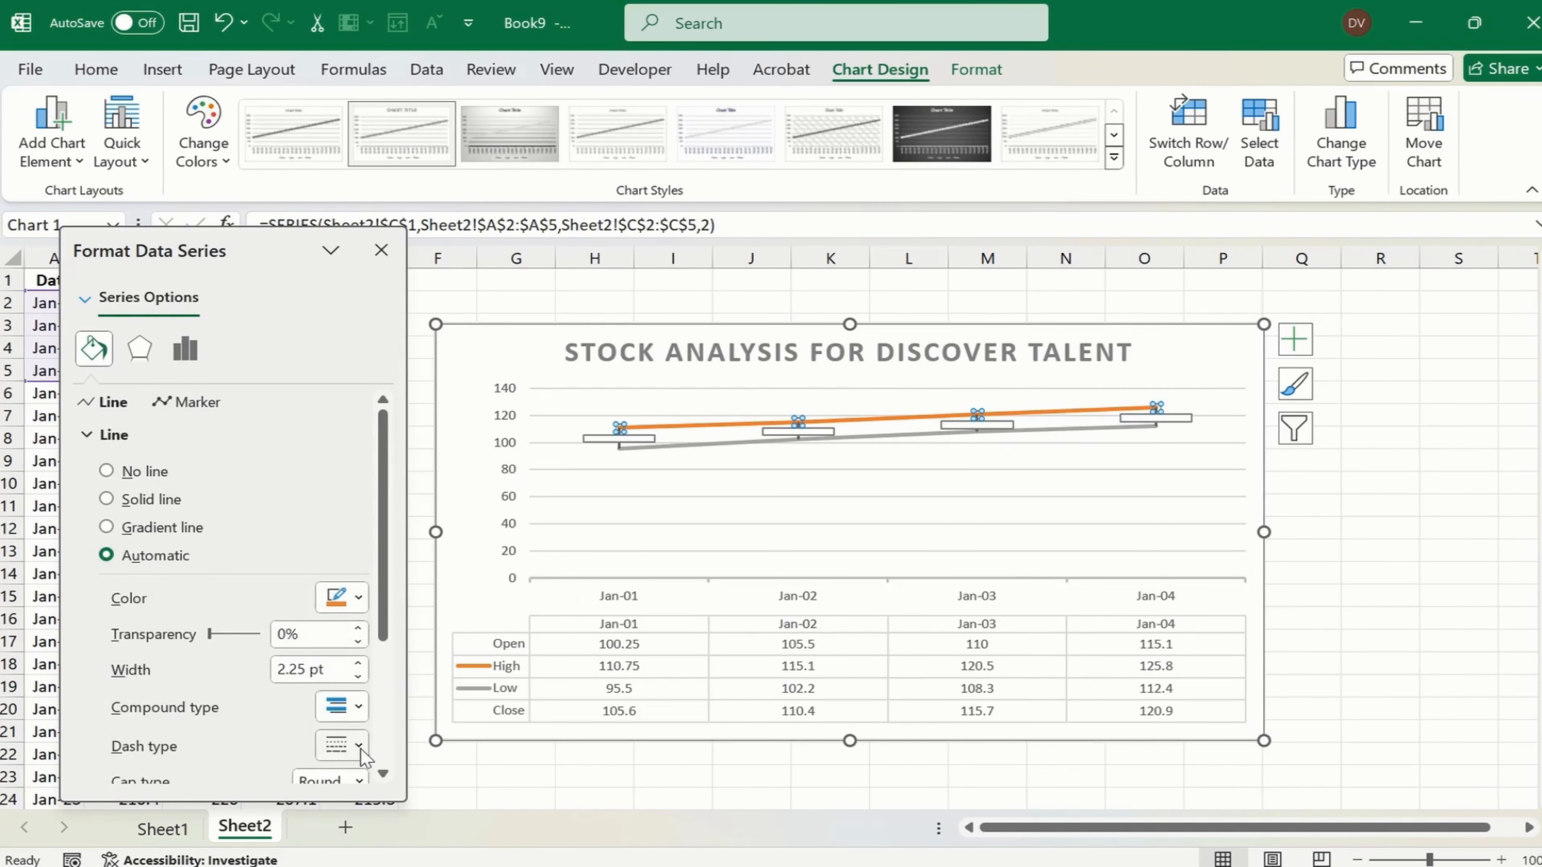
click(358, 745)
click(376, 610)
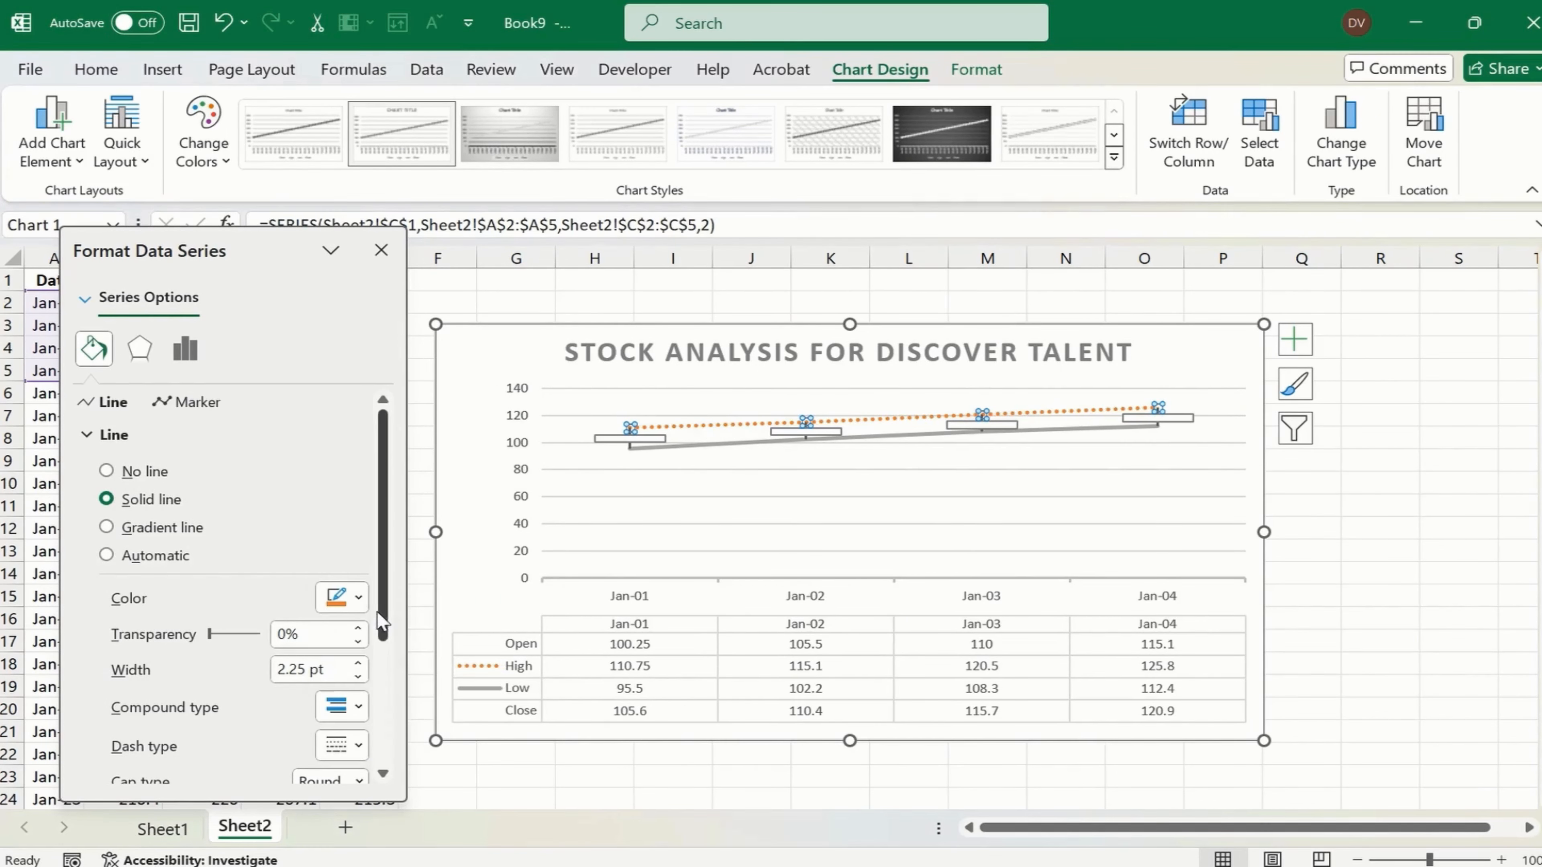
- Change the chart's grey Low series line to a dashed dash type
click(631, 448)
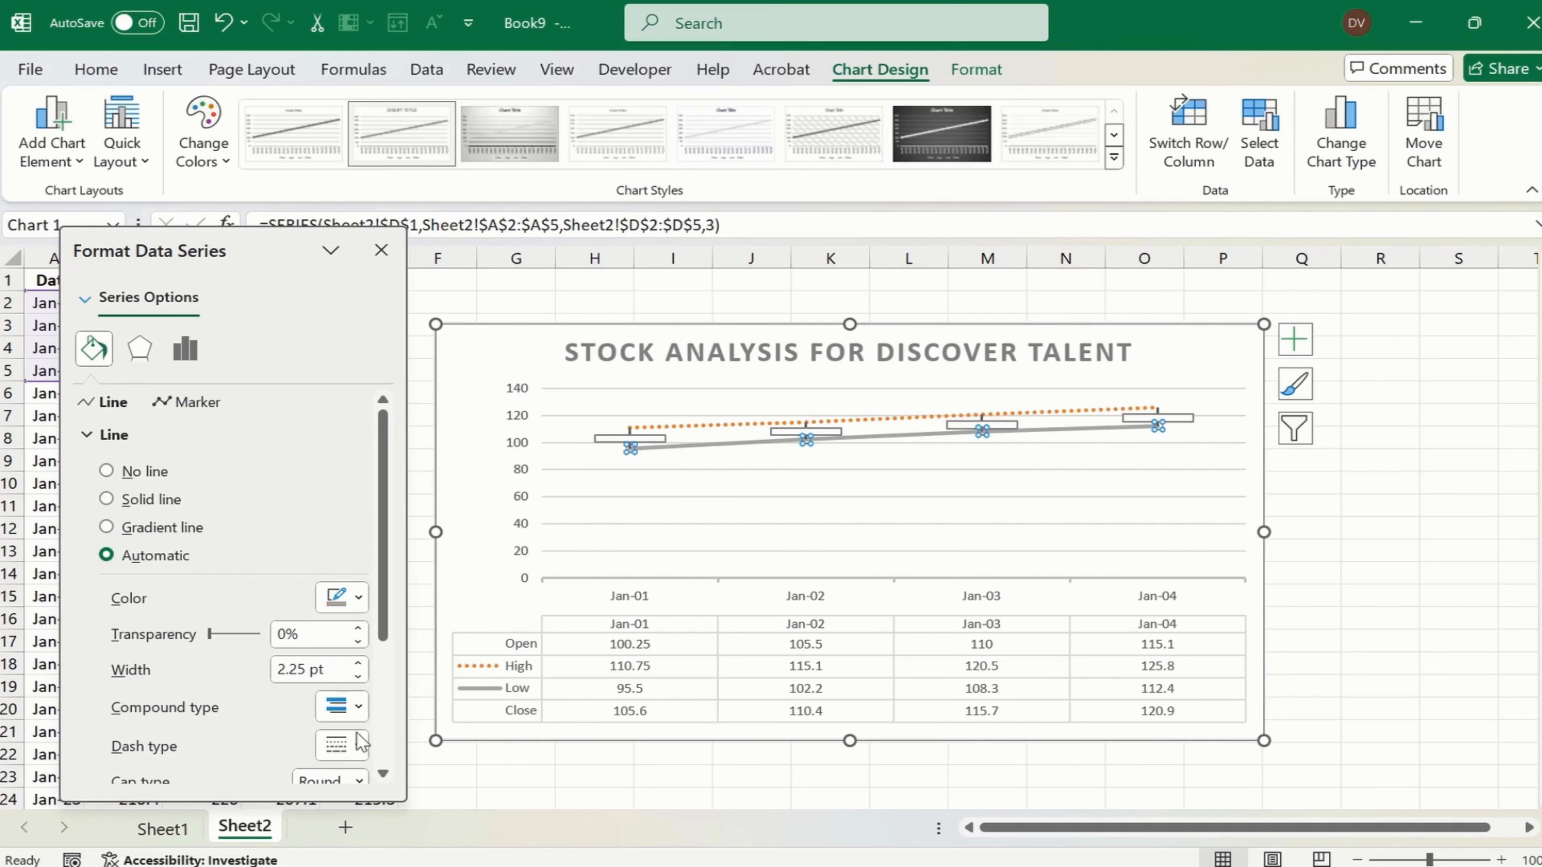
click(358, 745)
click(393, 645)
click(1026, 331)
click(1191, 318)
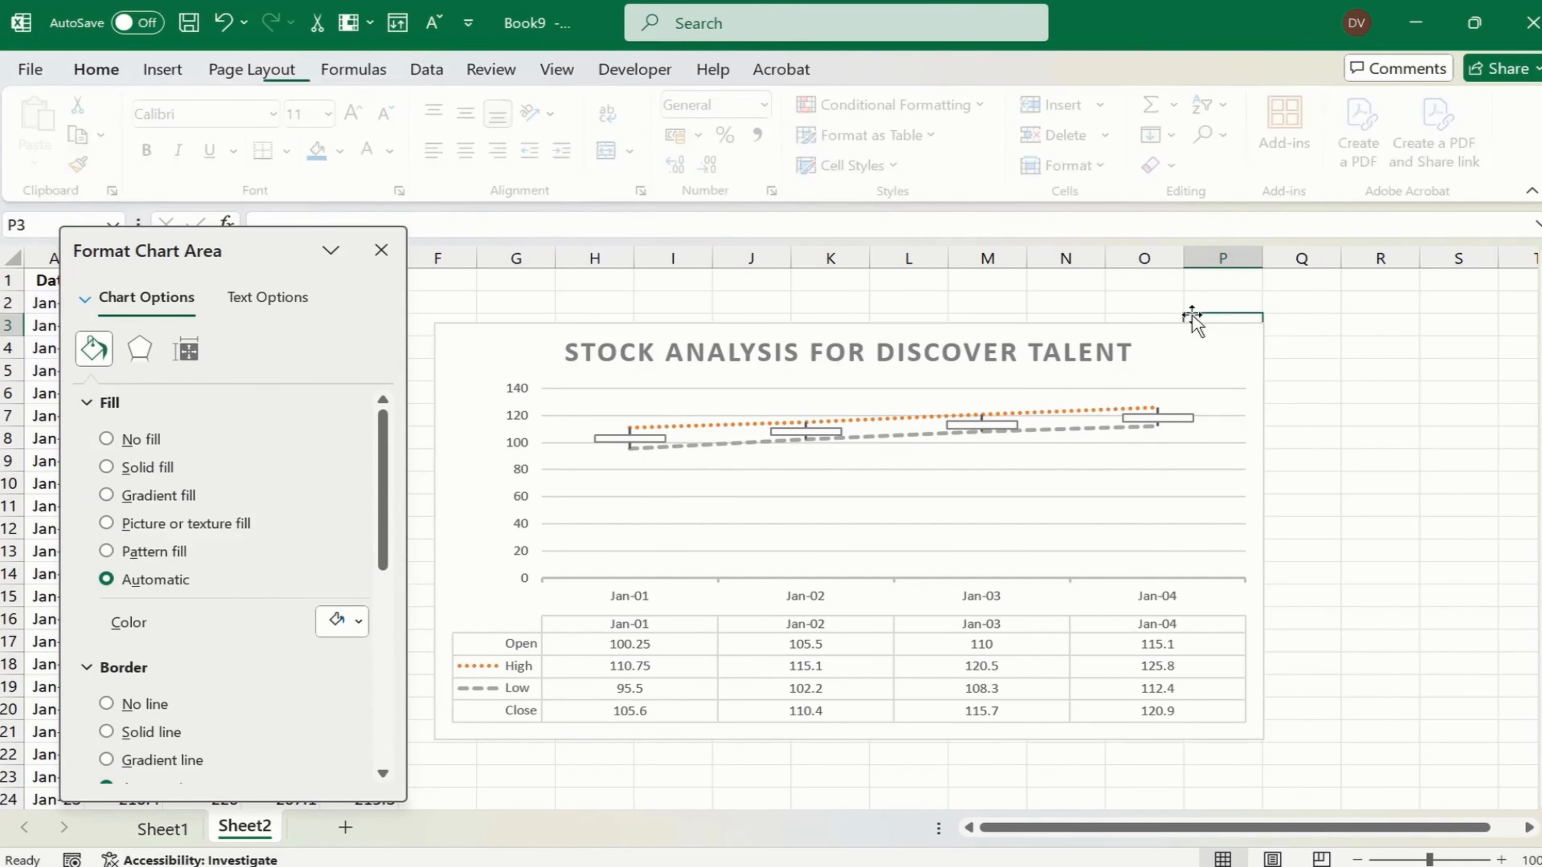
click(707, 351)
click(1239, 346)
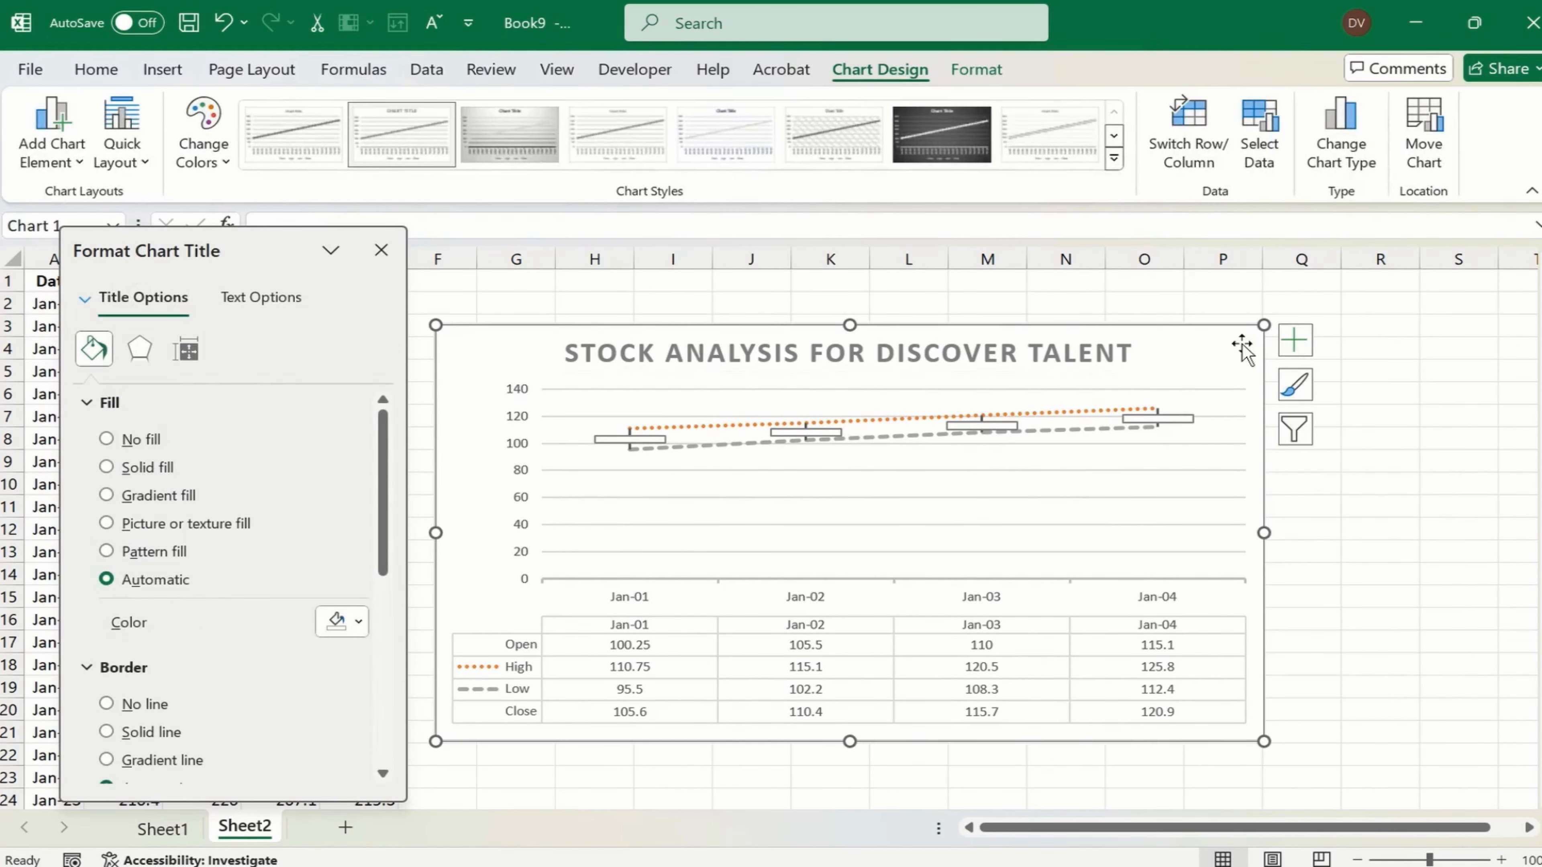